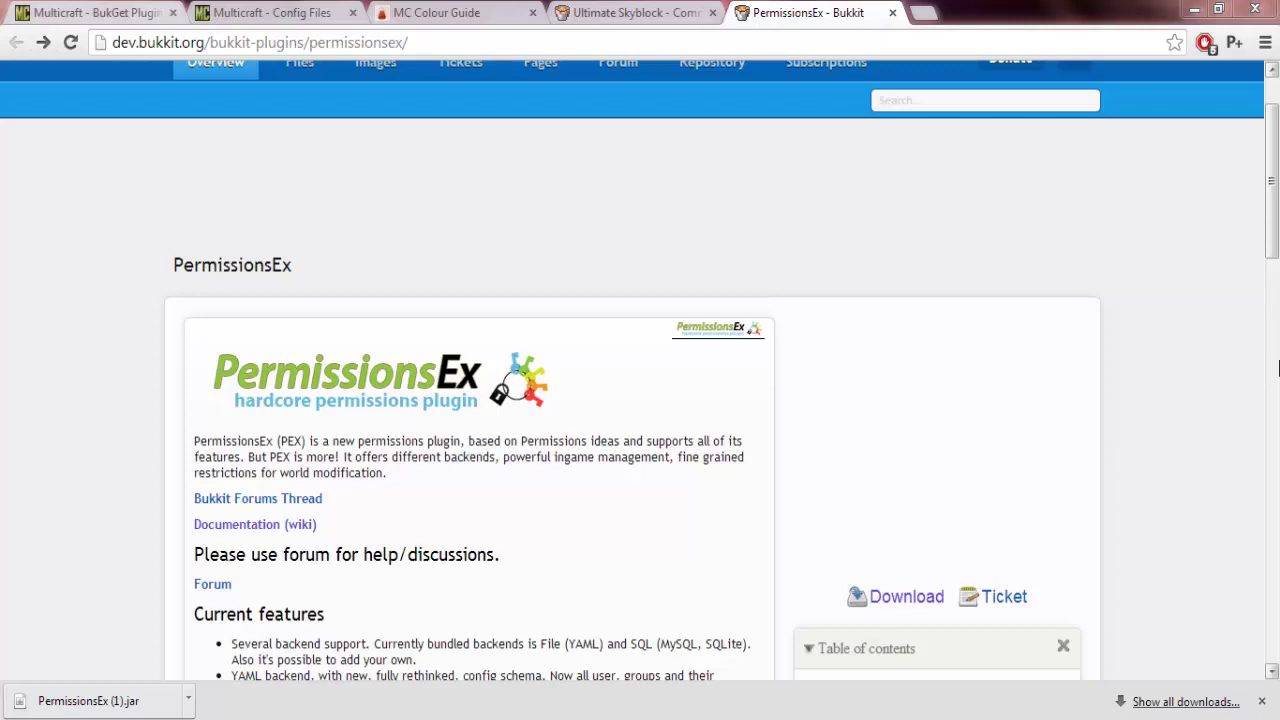
Step: Try to return from the server's config file list to the server page, and go back to the PermissionsEx plugin page
{"action": "left_click", "coordinate": [300, 12]}
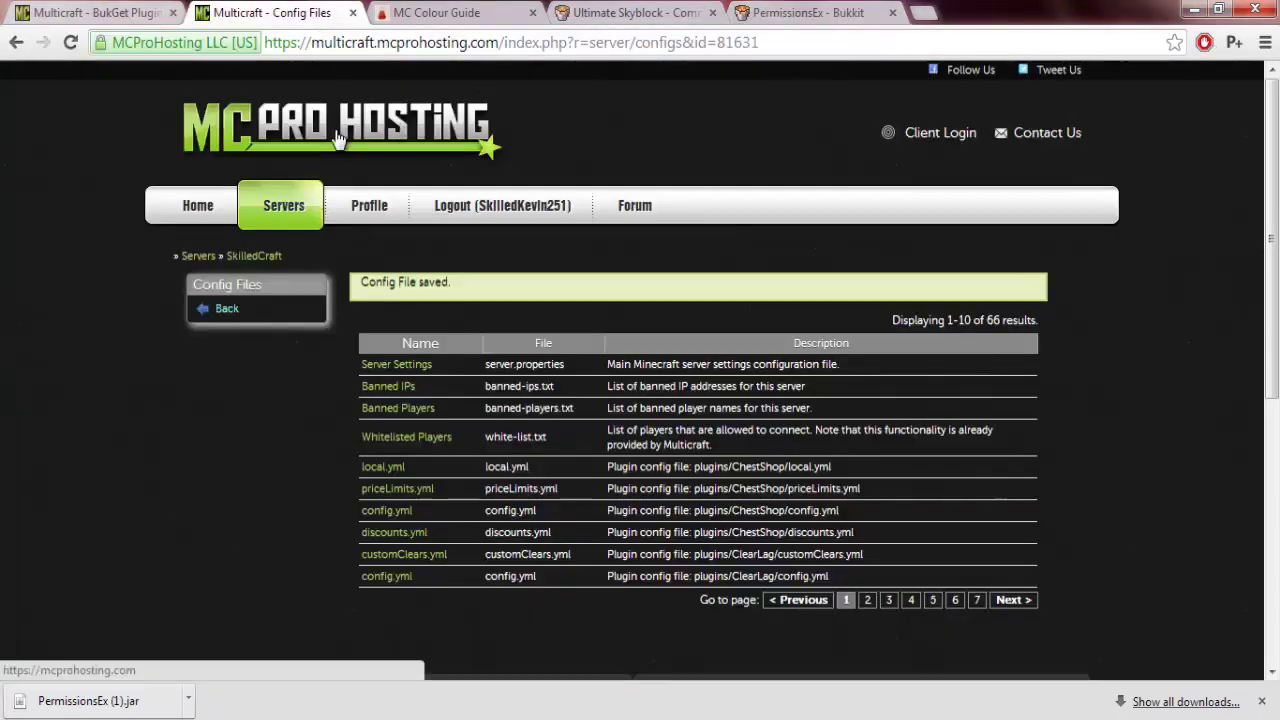
{"action": "left_click", "coordinate": [248, 307]}
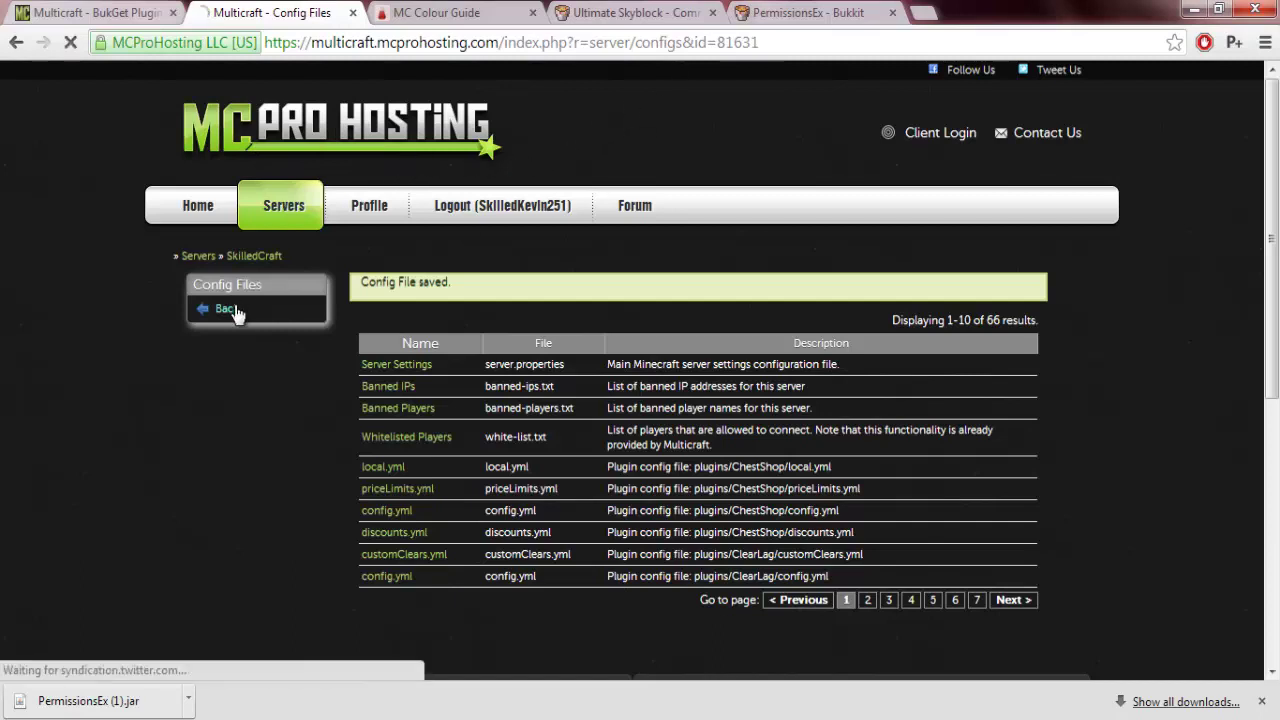
{"action": "left_click", "coordinate": [817, 10]}
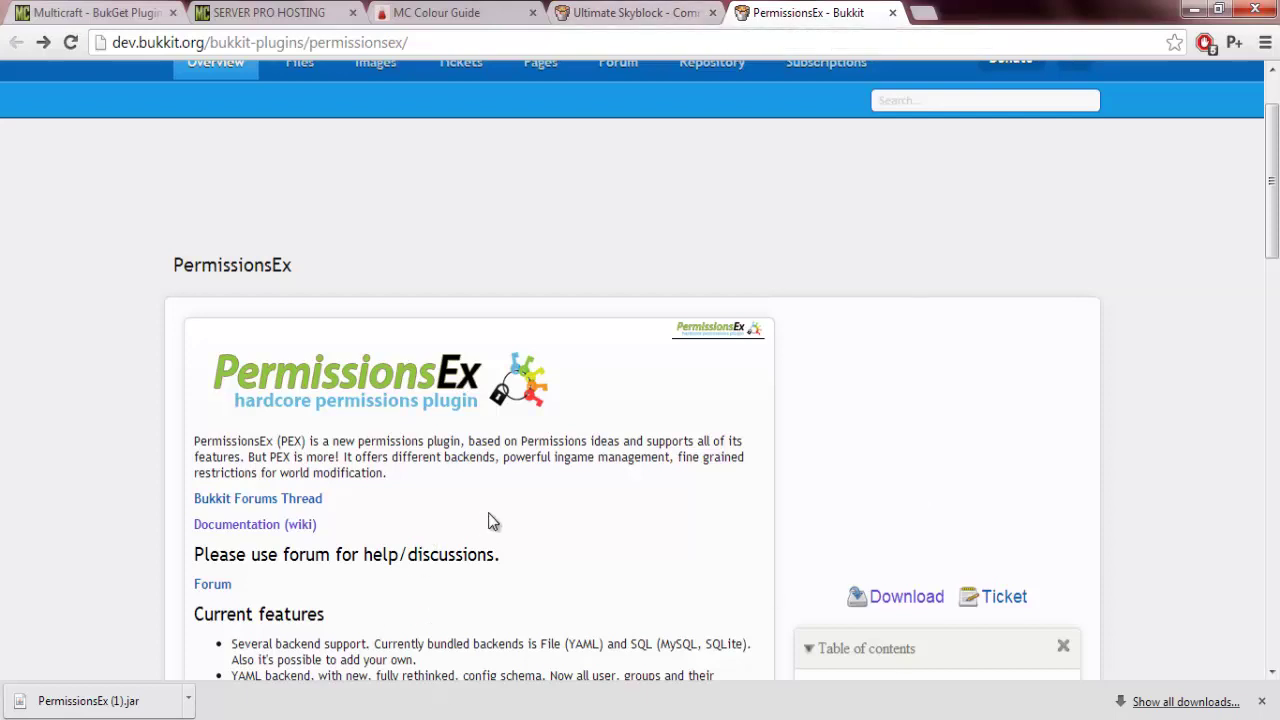
Step: Download the PermissionsEx v1.20.4 jar from its Bukkit plugin page
{"action": "scroll", "coordinate": [821, 443], "scroll_direction": "down", "scroll_amount": 1}
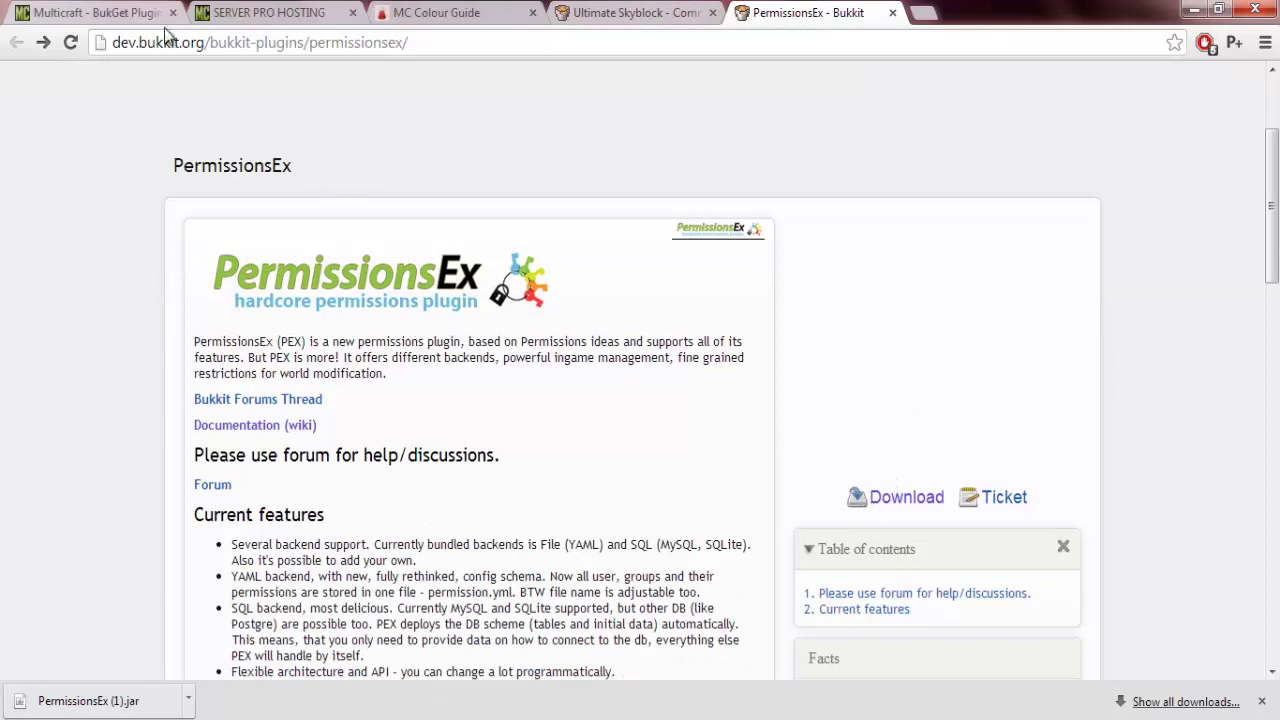
{"action": "left_click", "coordinate": [210, 45]}
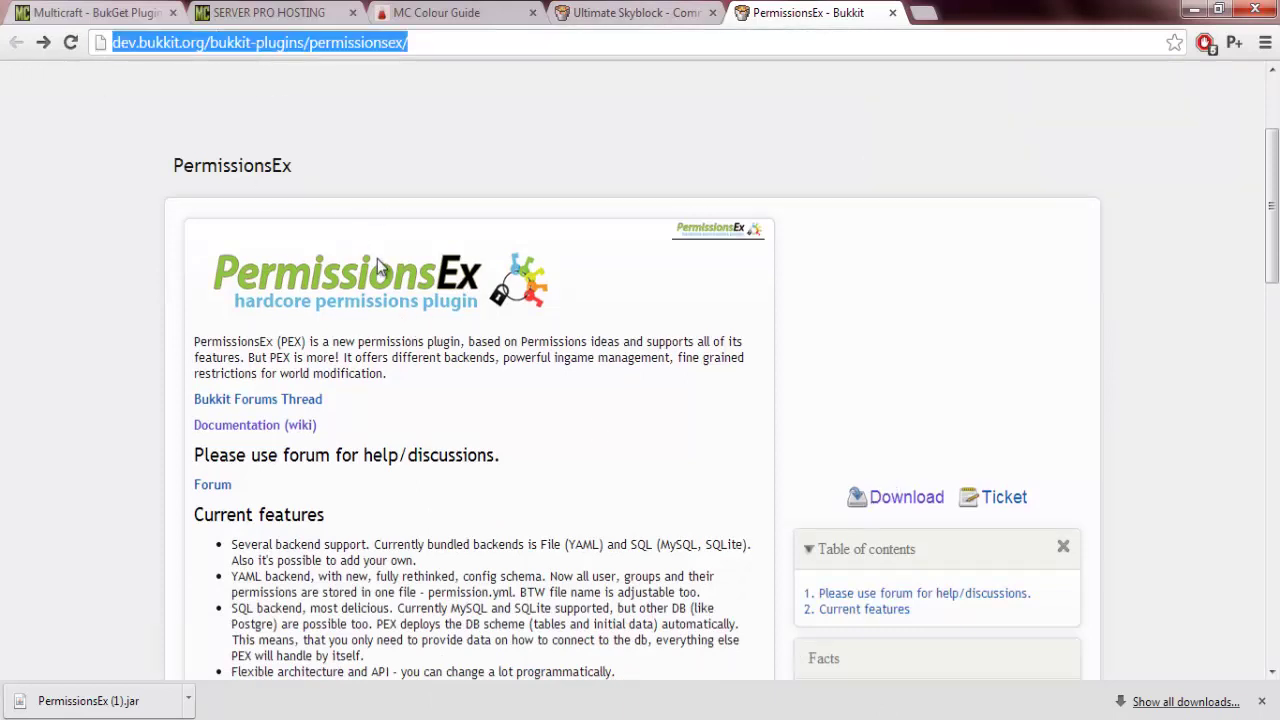
{"action": "left_click", "coordinate": [602, 367]}
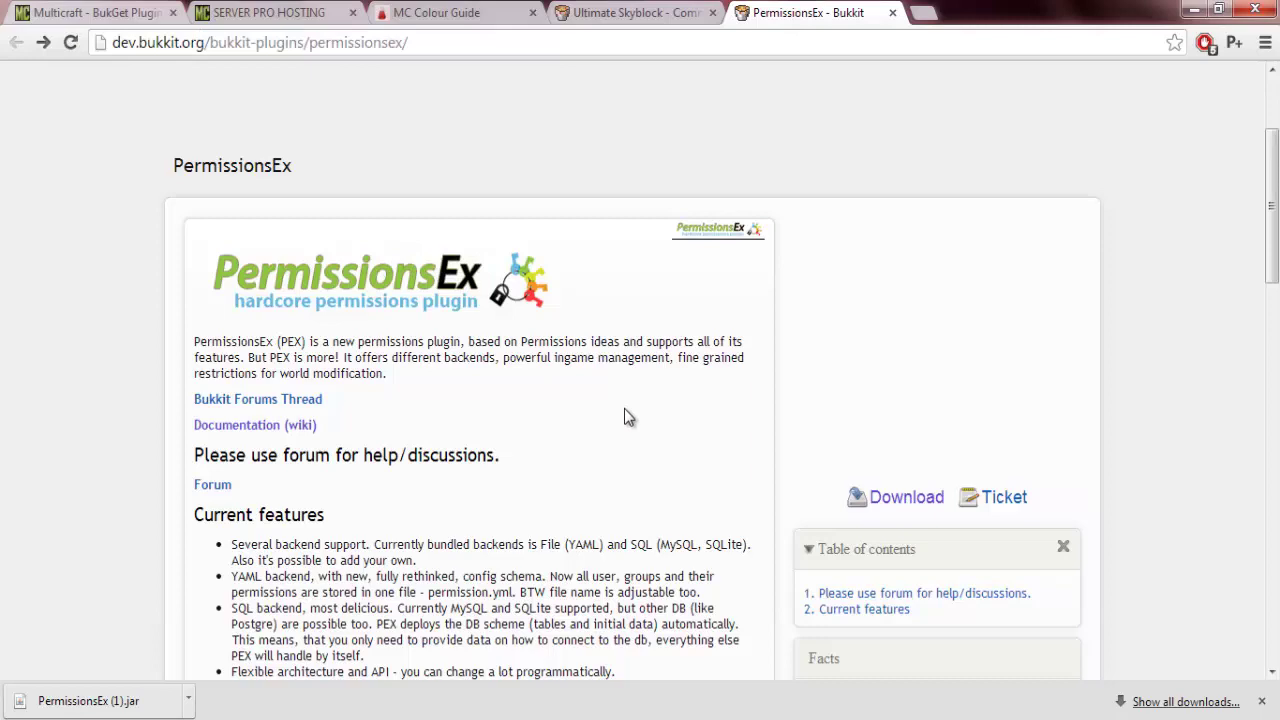
{"action": "scroll", "coordinate": [624, 417], "scroll_direction": "down", "scroll_amount": 1}
{"action": "left_click", "coordinate": [868, 400]}
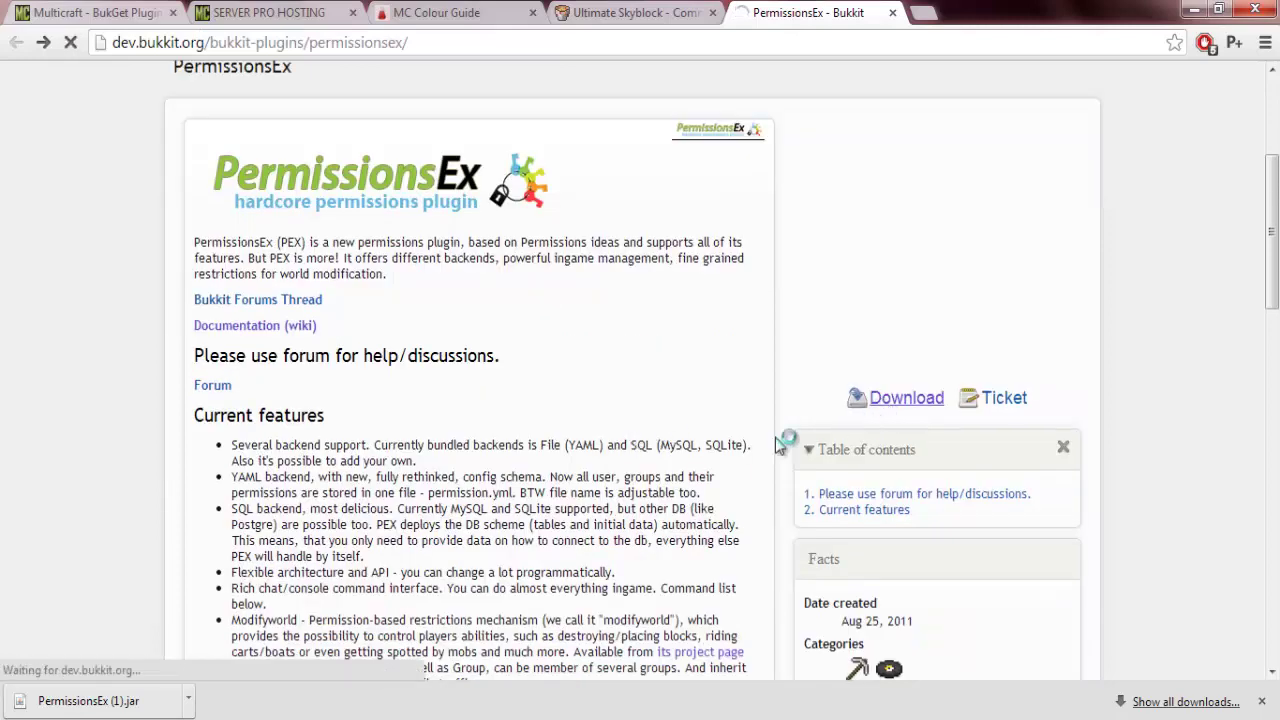
{"action": "scroll", "coordinate": [305, 540], "scroll_direction": "down", "scroll_amount": 2}
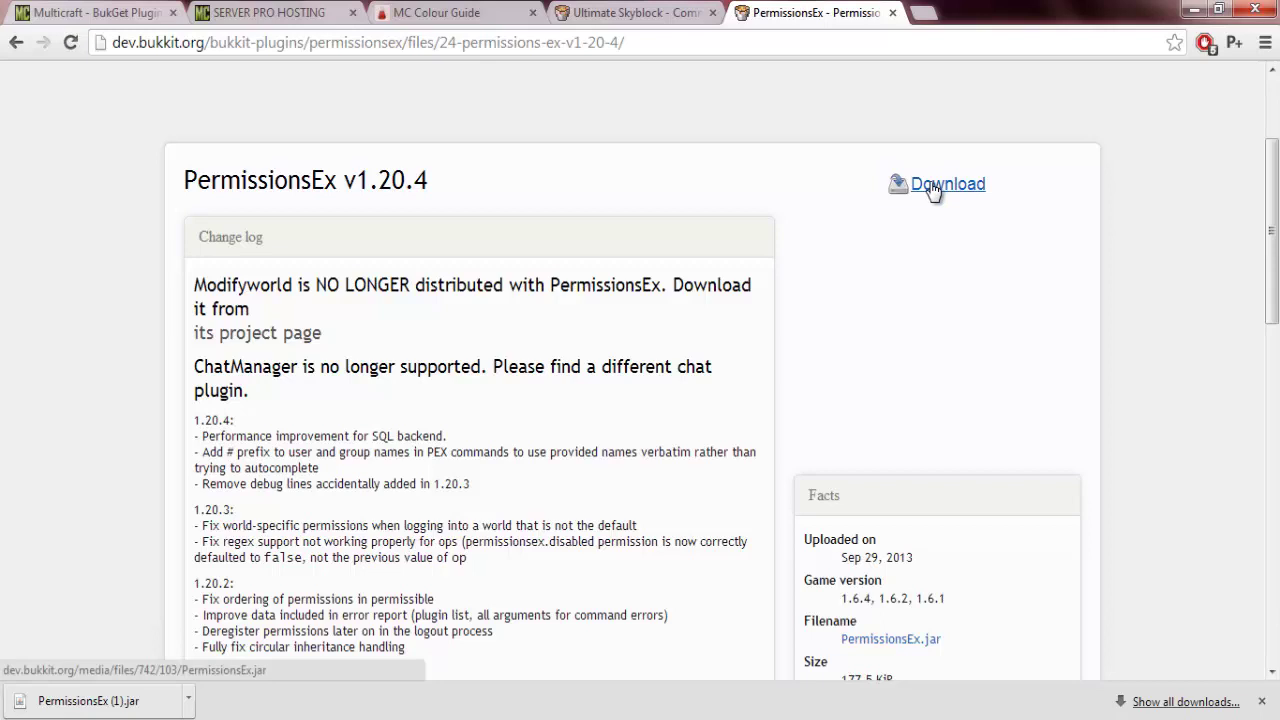
{"action": "left_click", "coordinate": [933, 188]}
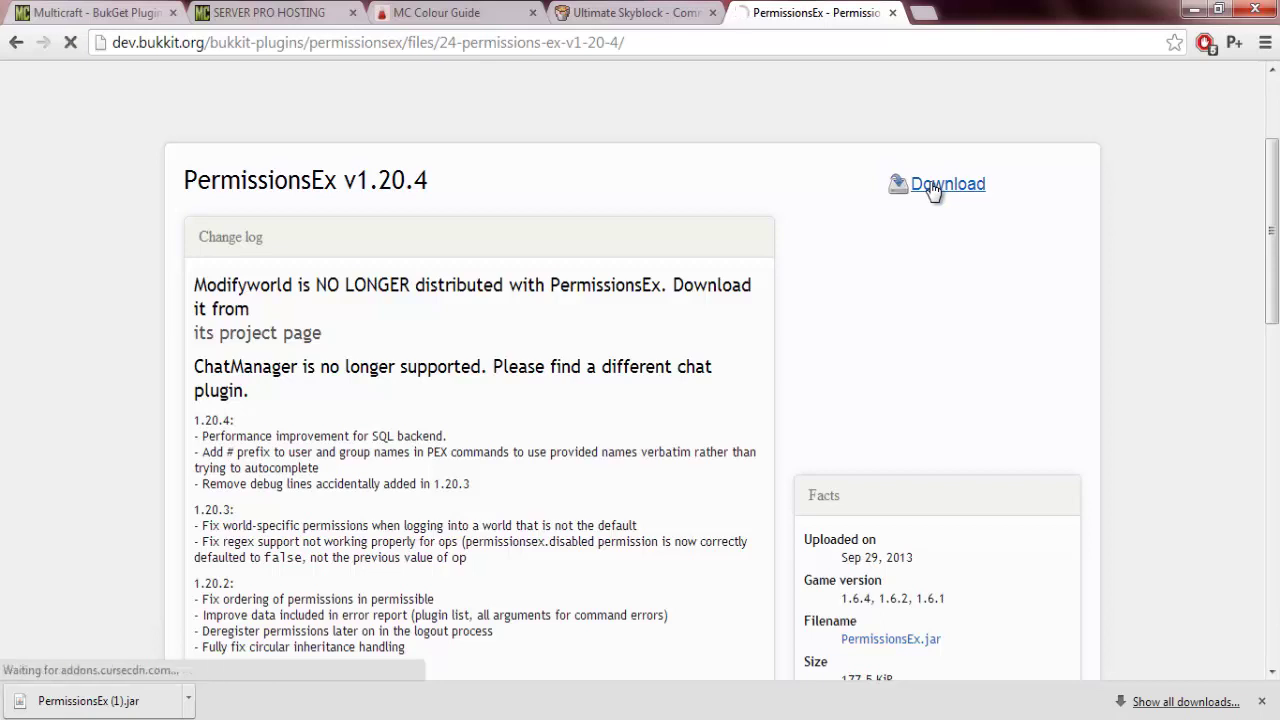
{"action": "left_click", "coordinate": [306, 703]}
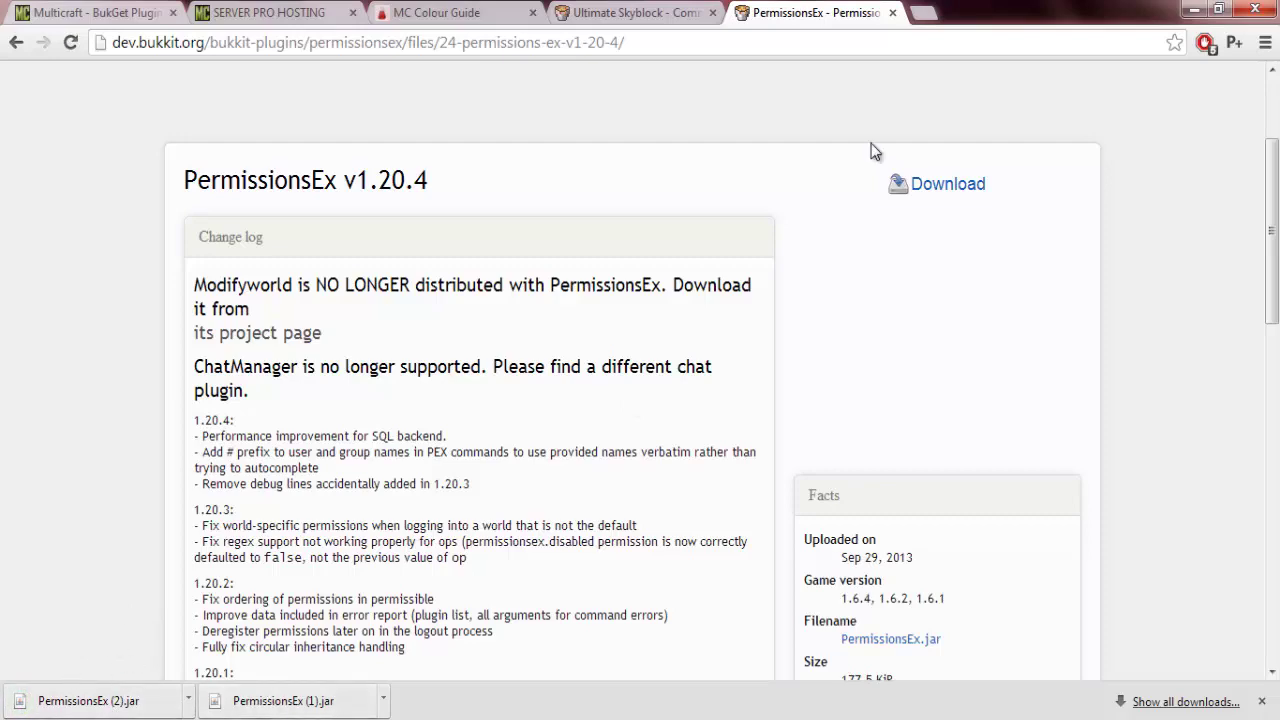
Step: Clear the Minecraft and Skype windows off the desktop, select the PermissionsEx (1) file there, and restore the browser to full size
{"action": "left_click_drag", "start_coordinate": [1022, 8], "coordinate": [700, 268]}
{"action": "left_click", "coordinate": [1192, 9]}
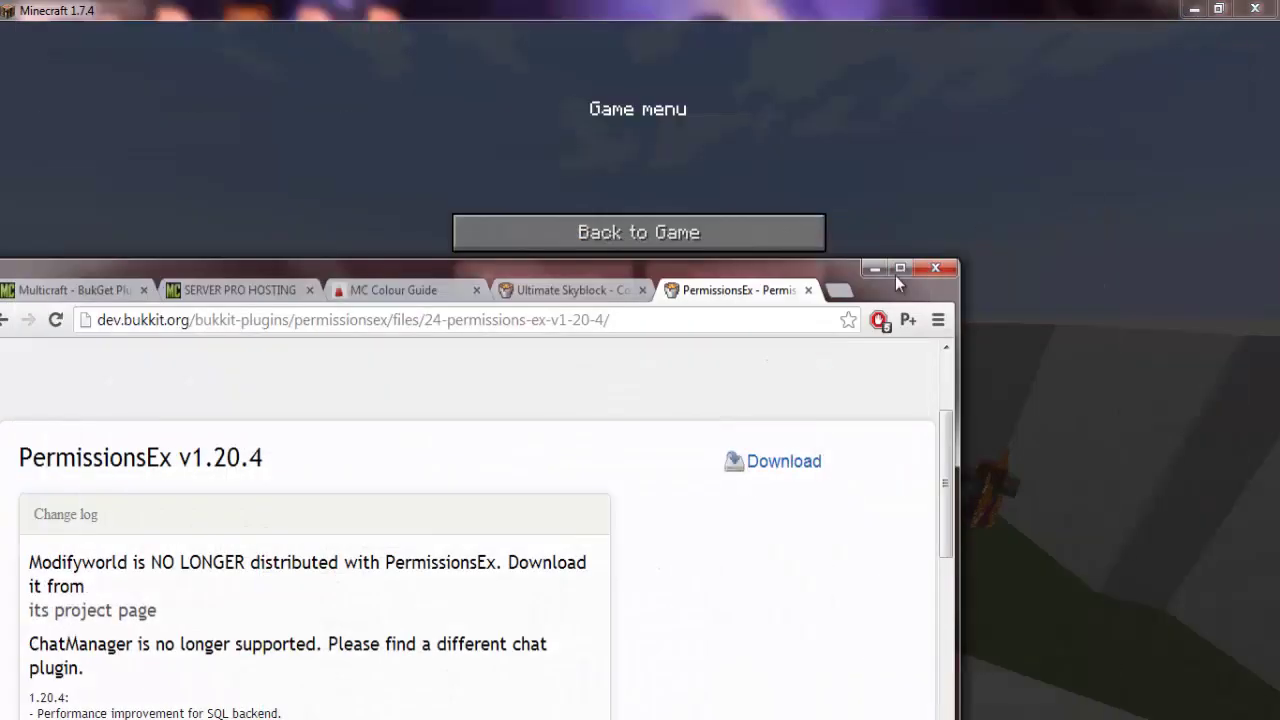
{"action": "left_click", "coordinate": [1187, 11]}
{"action": "left_click", "coordinate": [1190, 10]}
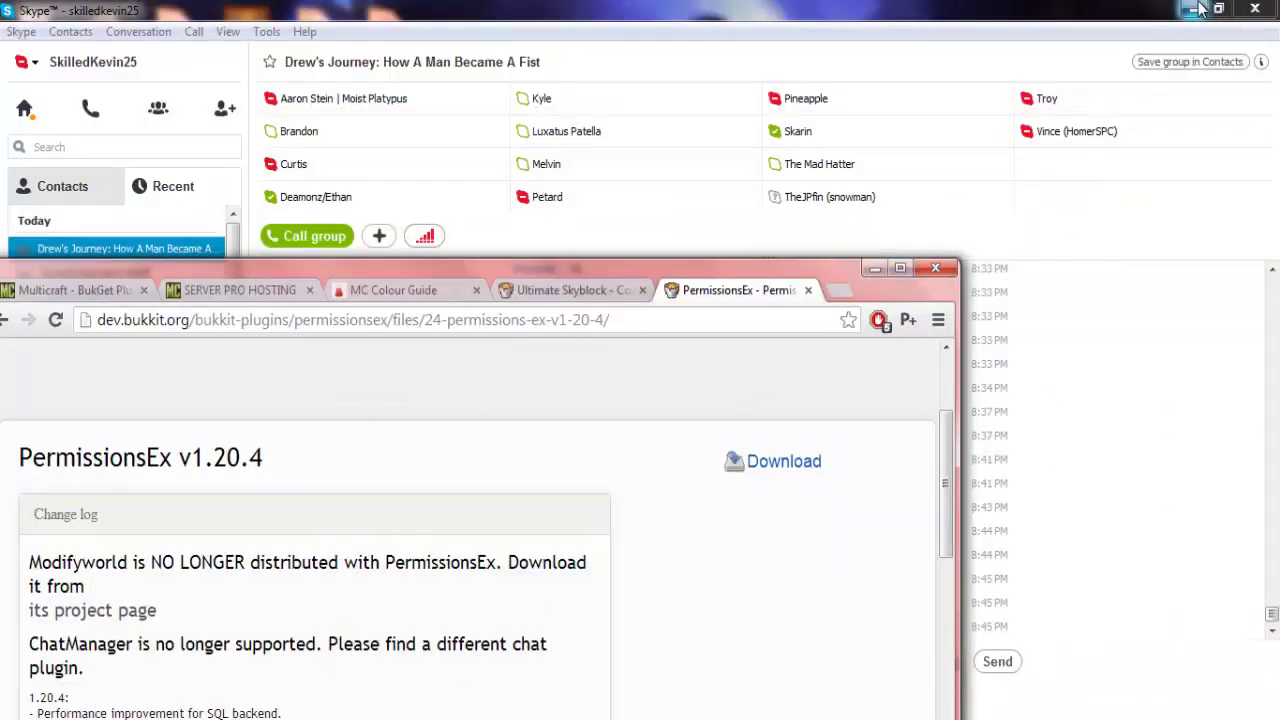
{"action": "left_click", "coordinate": [1193, 8]}
{"action": "left_click_drag", "start_coordinate": [845, 283], "coordinate": [1279, 16]}
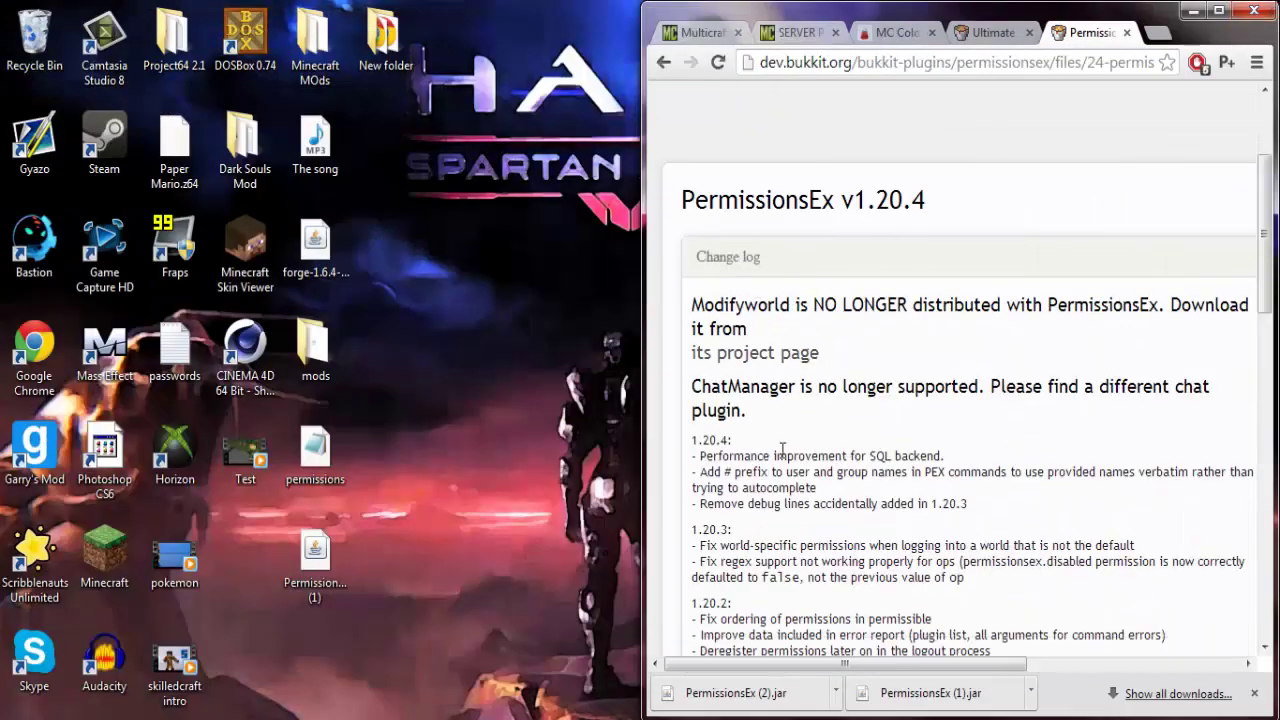
{"action": "left_click", "coordinate": [313, 545]}
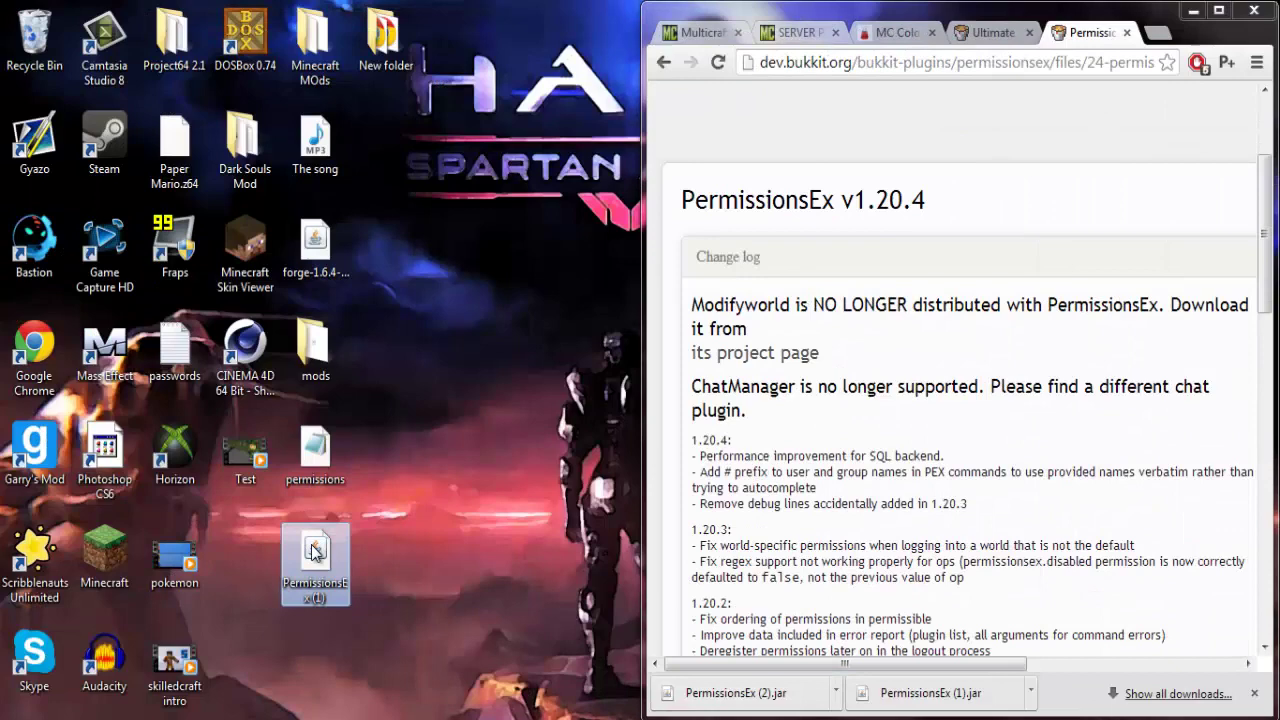
{"action": "left_click", "coordinate": [1219, 11]}
Step: Return from the installed plugins list to the SkilledCraft server page in Multicraft and open its FTP file access
{"action": "left_click", "coordinate": [240, 10]}
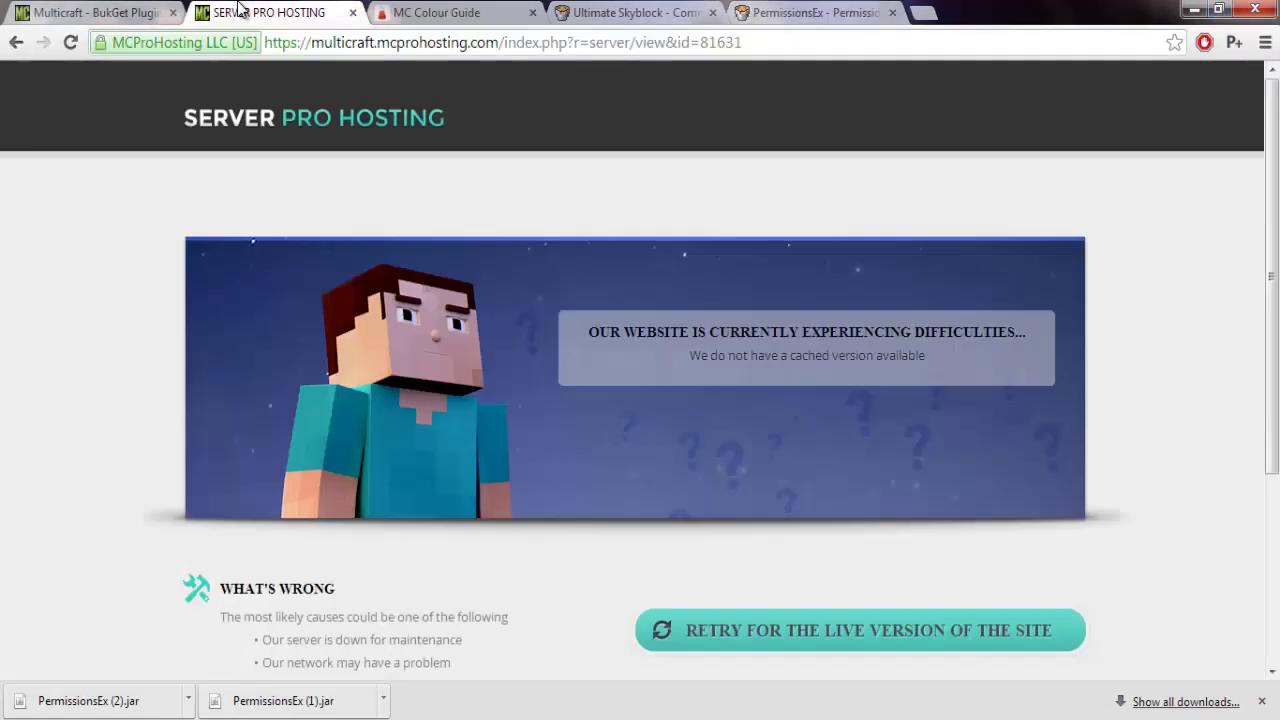
{"action": "left_click", "coordinate": [119, 11]}
{"action": "scroll", "coordinate": [351, 212], "scroll_direction": "up", "scroll_amount": 2}
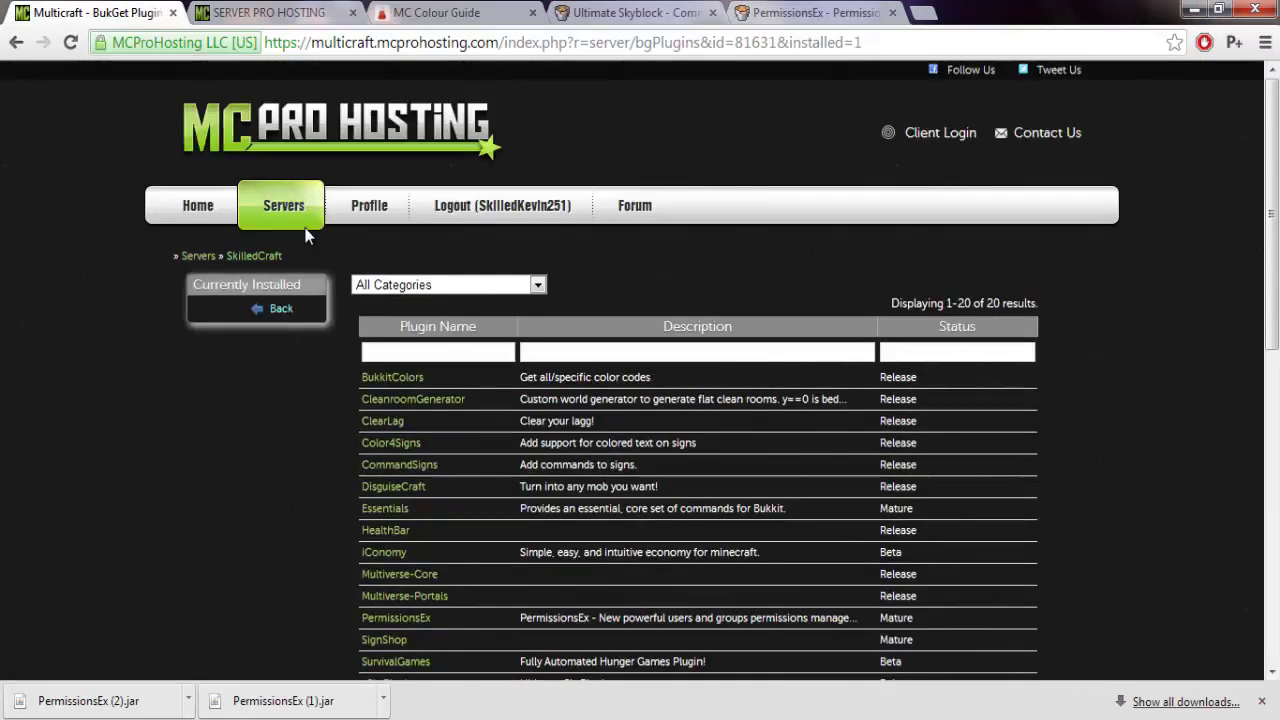
{"action": "left_click", "coordinate": [280, 310]}
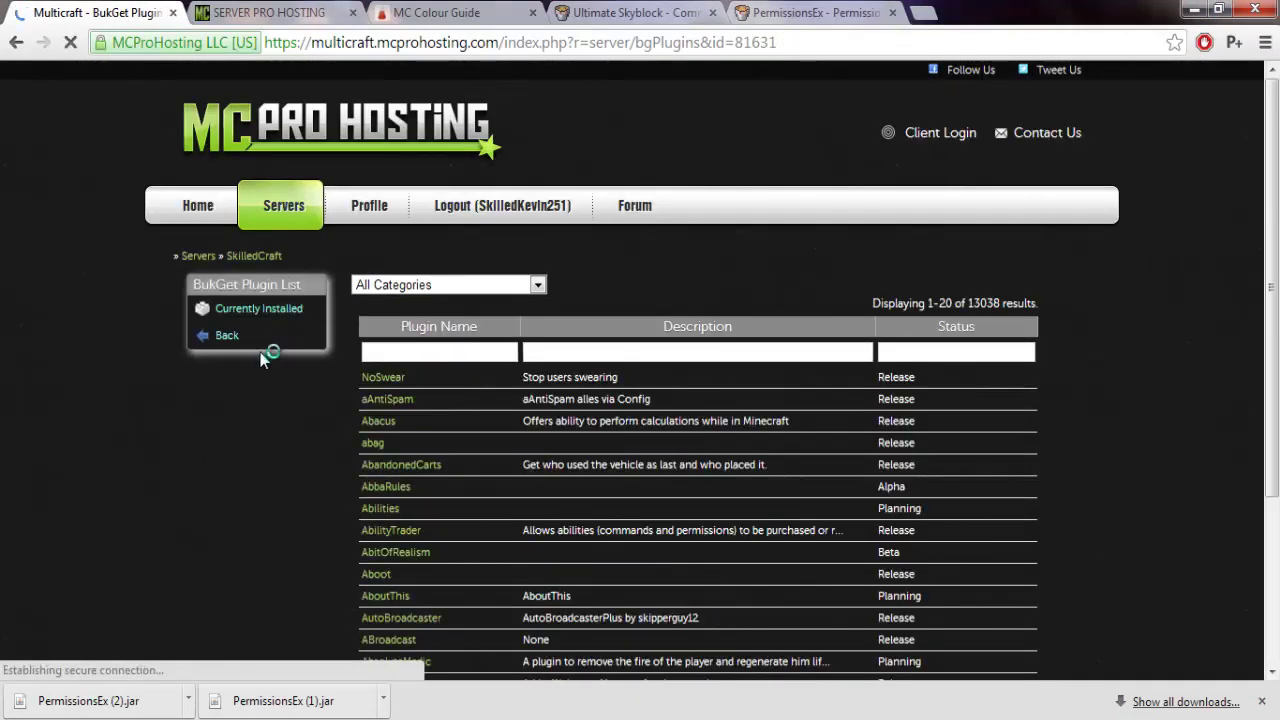
{"action": "left_click", "coordinate": [222, 340]}
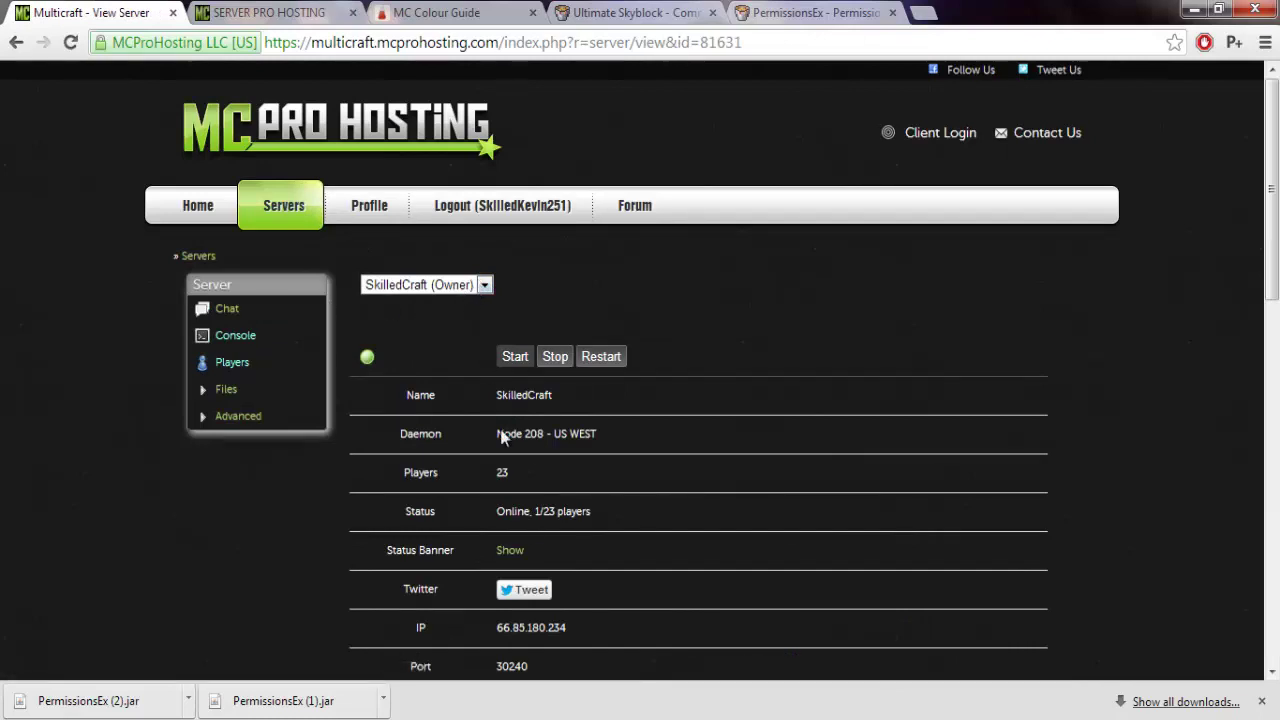
{"action": "scroll", "coordinate": [500, 430], "scroll_direction": "down", "scroll_amount": 2}
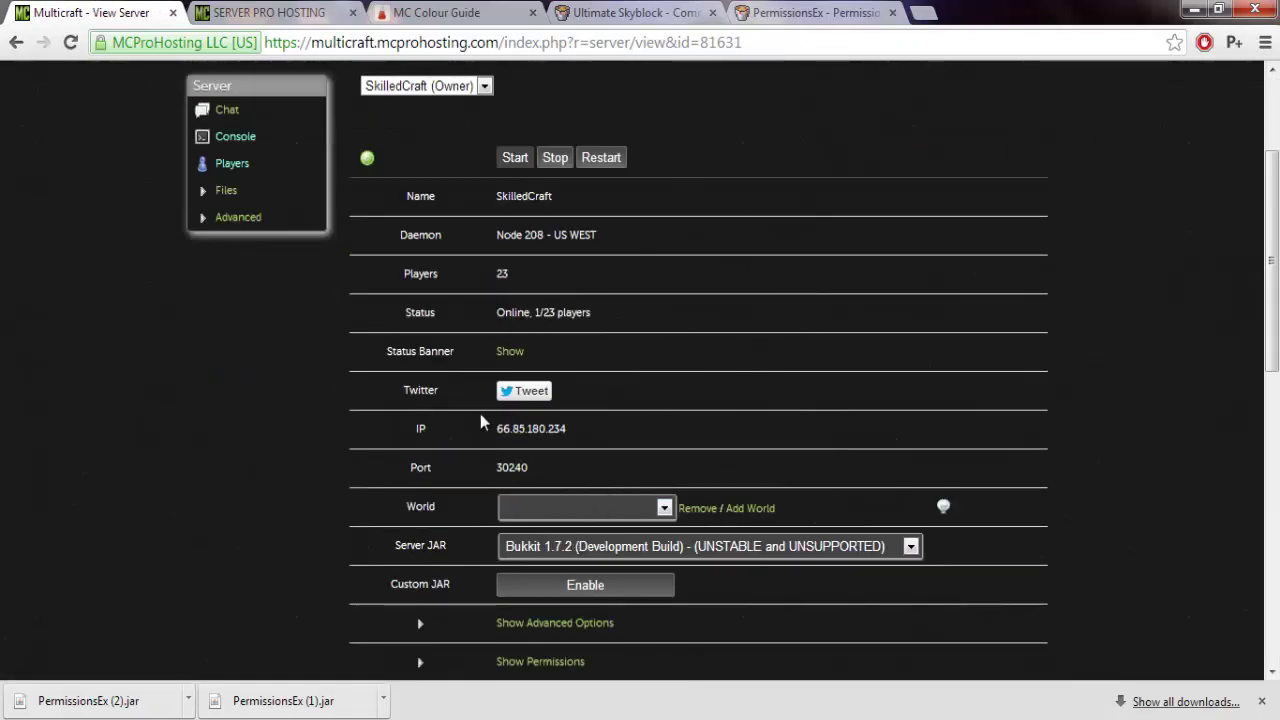
{"action": "left_click", "coordinate": [223, 193]}
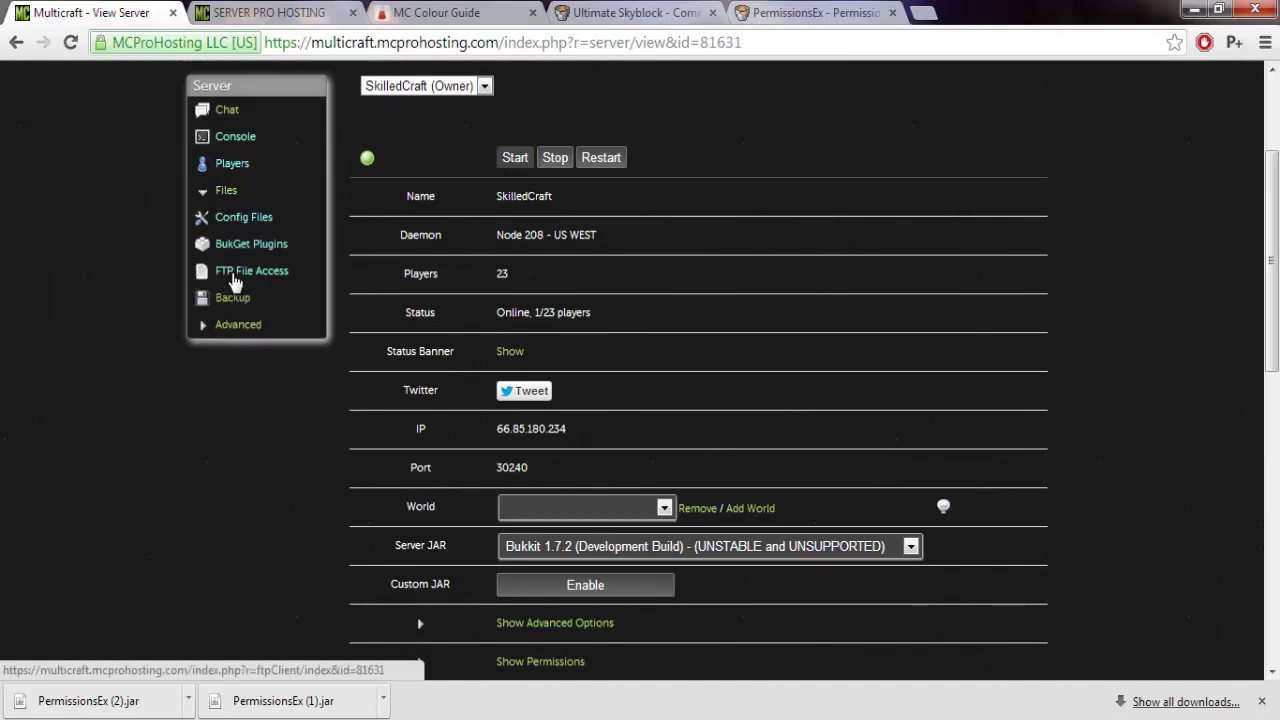
{"action": "left_click", "coordinate": [233, 279]}
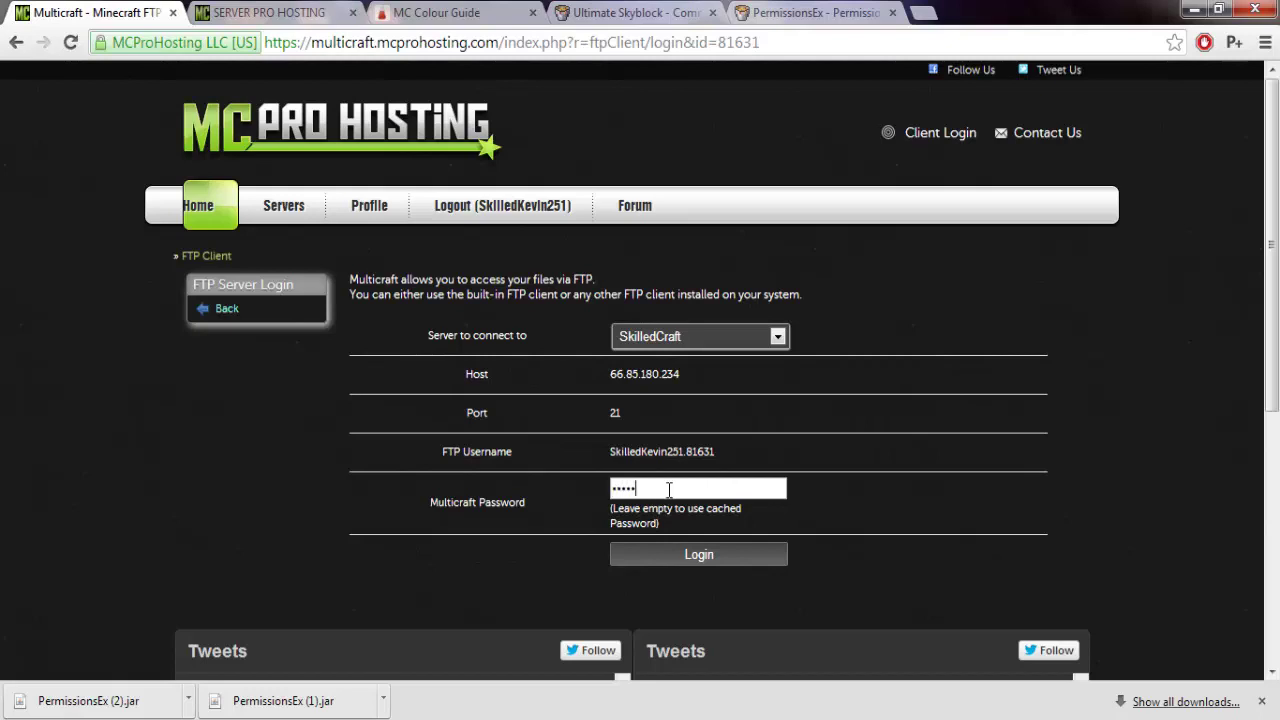
Step: Log in to the SkilledCraft FTP client with the Multicraft password
{"action": "left_click", "coordinate": [669, 490]}
{"action": "type", "text": "••••••••••"}
{"action": "key", "text": "Return"}
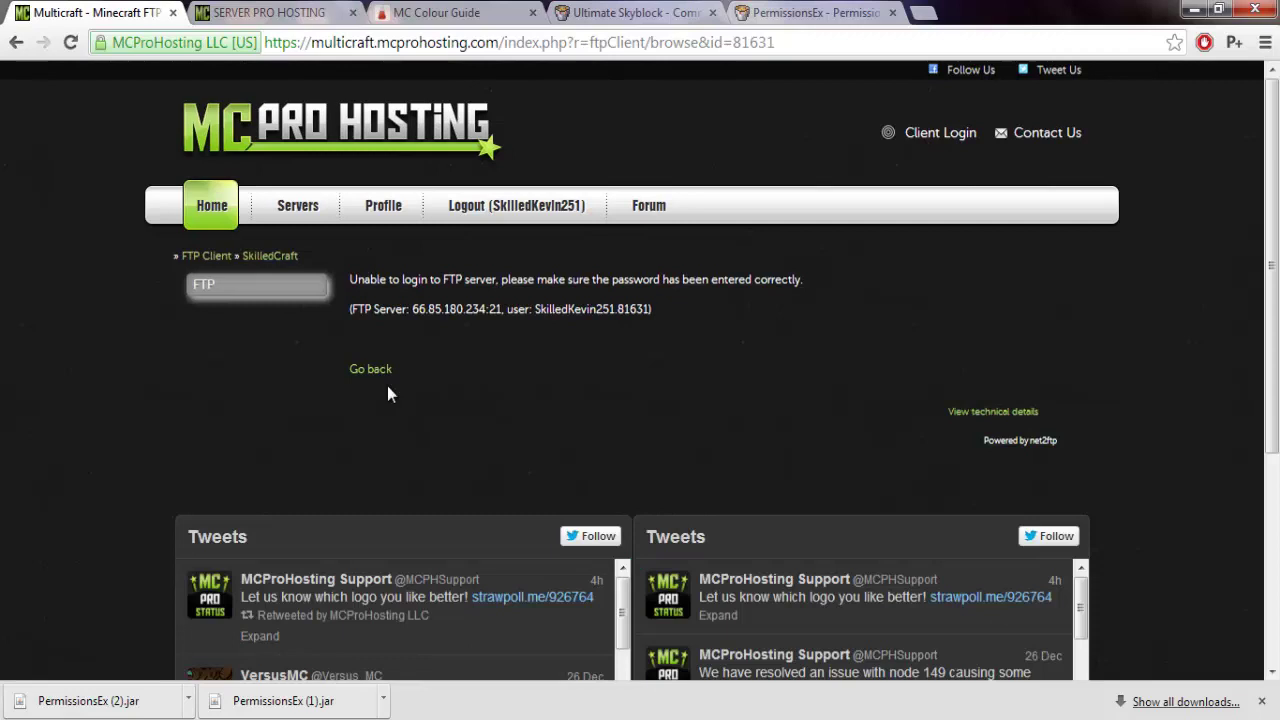
{"action": "left_click", "coordinate": [376, 370]}
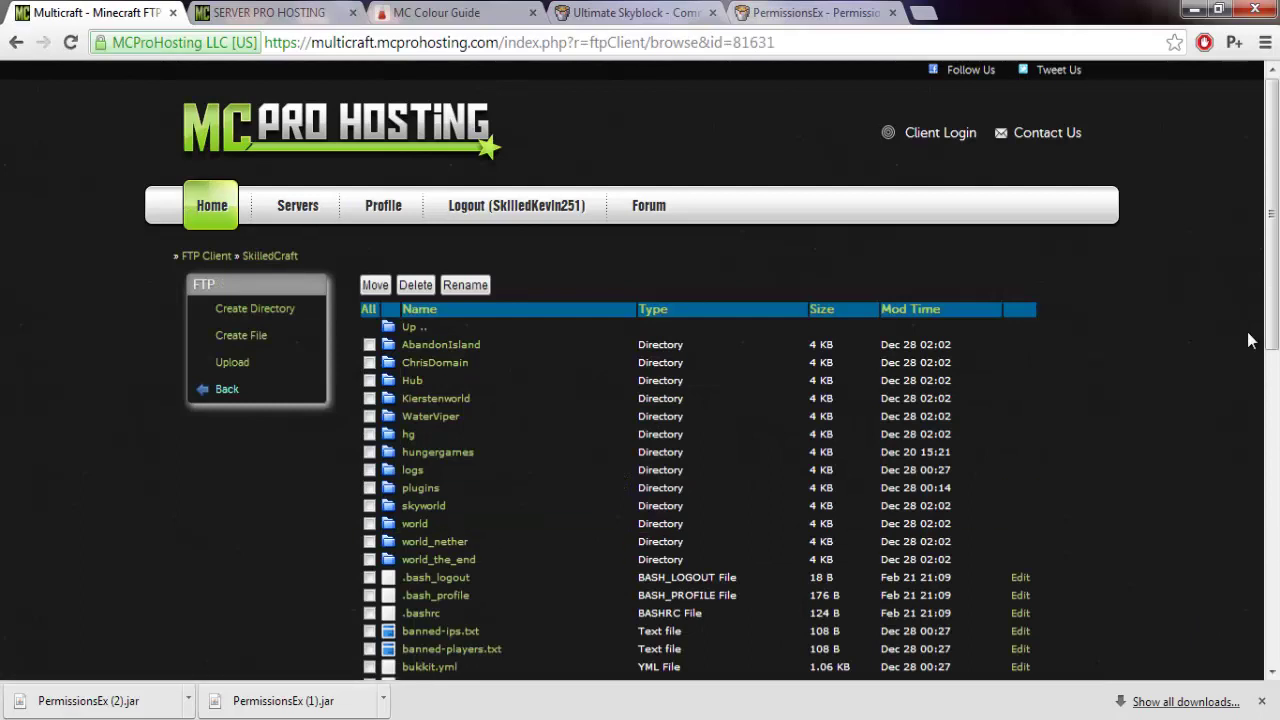
Step: Open the server's plugins directory and look through the plugin folders and jar files
{"action": "left_click", "coordinate": [424, 489]}
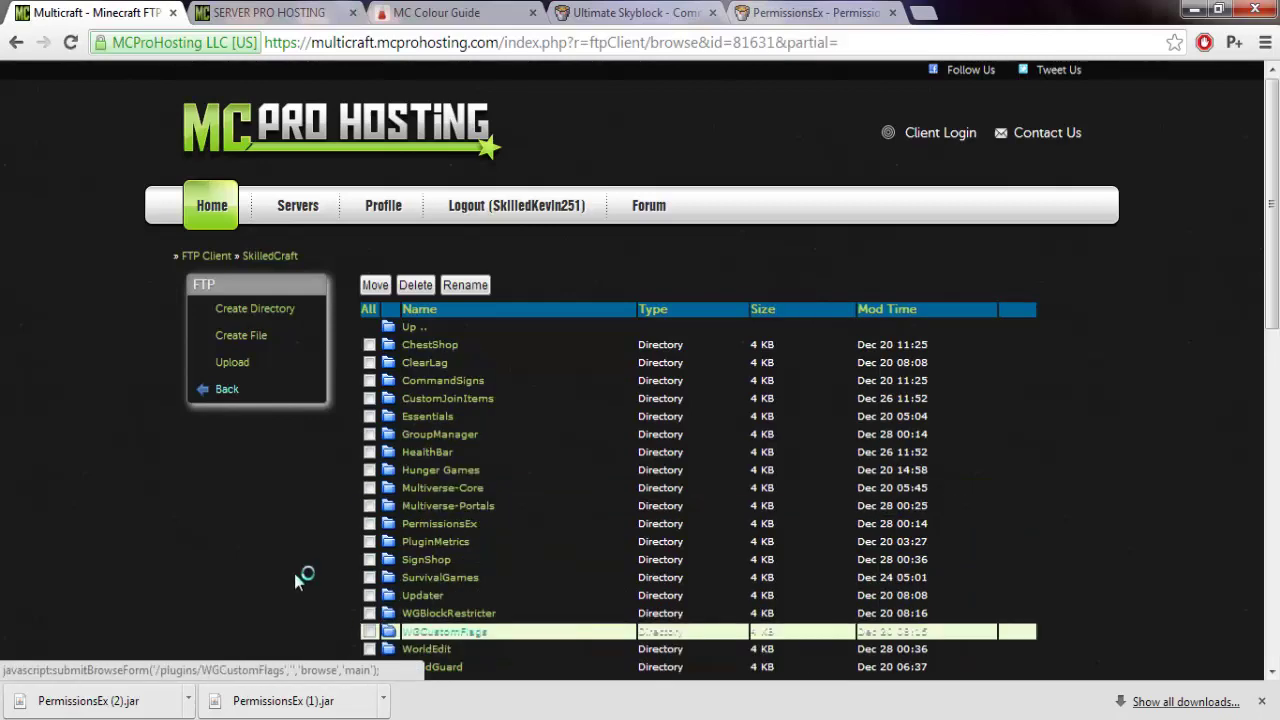
{"action": "scroll", "coordinate": [294, 573], "scroll_direction": "down", "scroll_amount": 8}
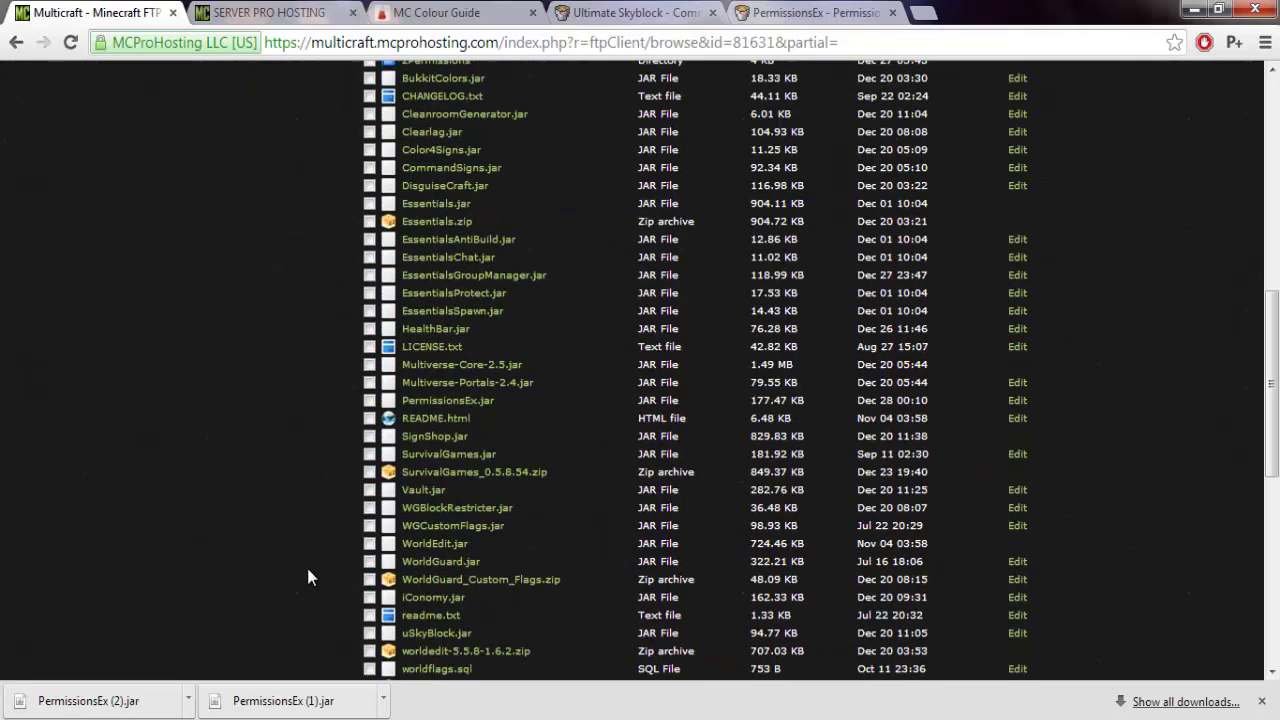
{"action": "scroll", "coordinate": [307, 568], "scroll_direction": "up", "scroll_amount": 10}
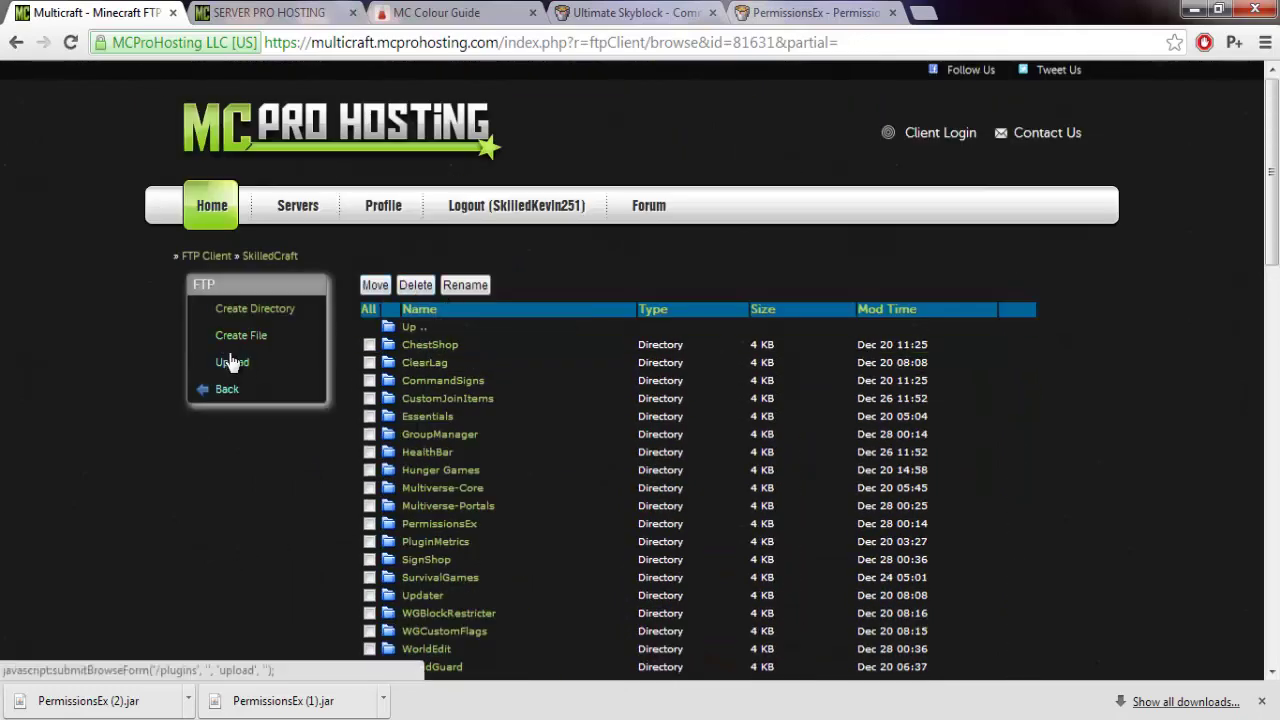
Step: Open the upload form for the plugins directory and its file chooser, and return to the directory without uploading a file
{"action": "left_click", "coordinate": [229, 364]}
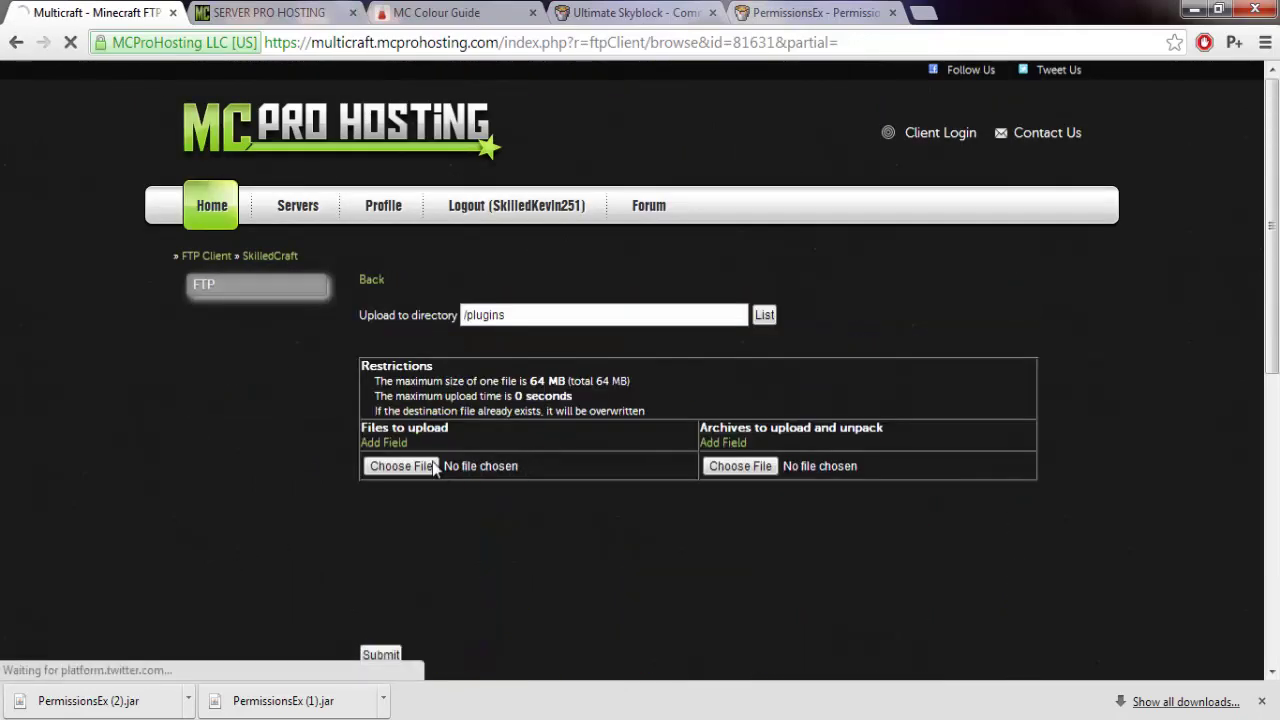
{"action": "left_click", "coordinate": [420, 466]}
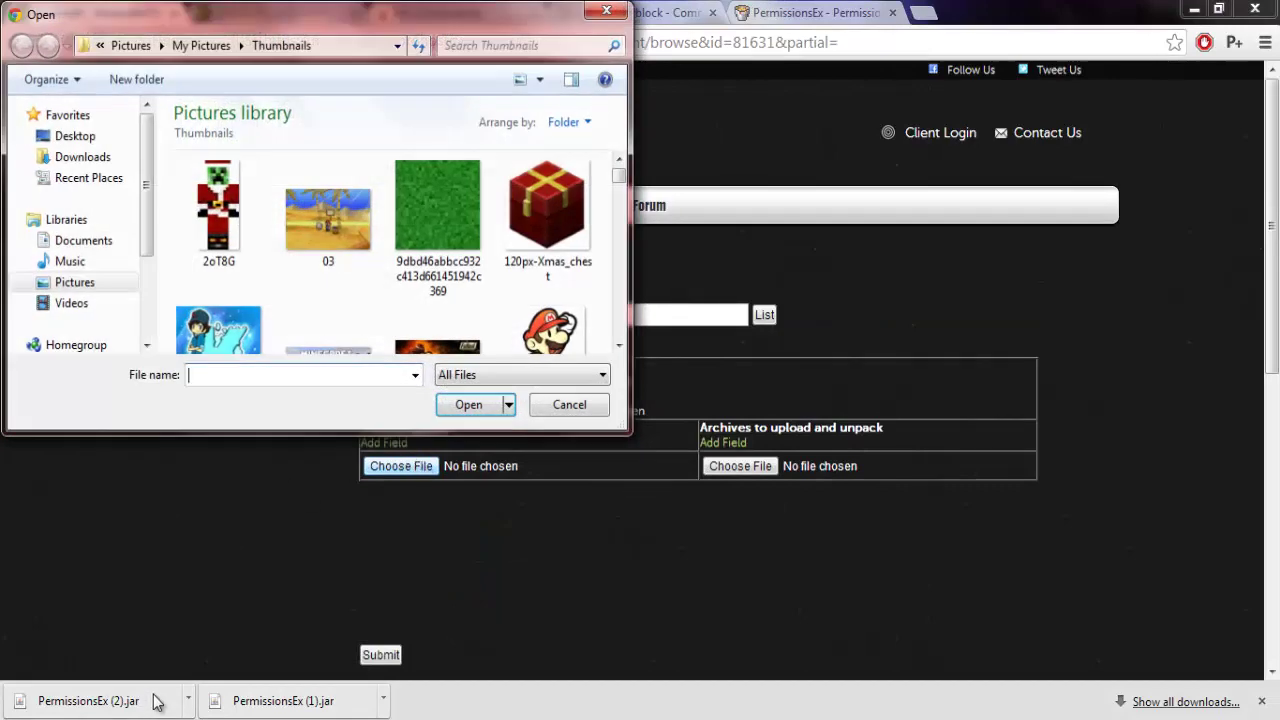
{"action": "left_click", "coordinate": [569, 404]}
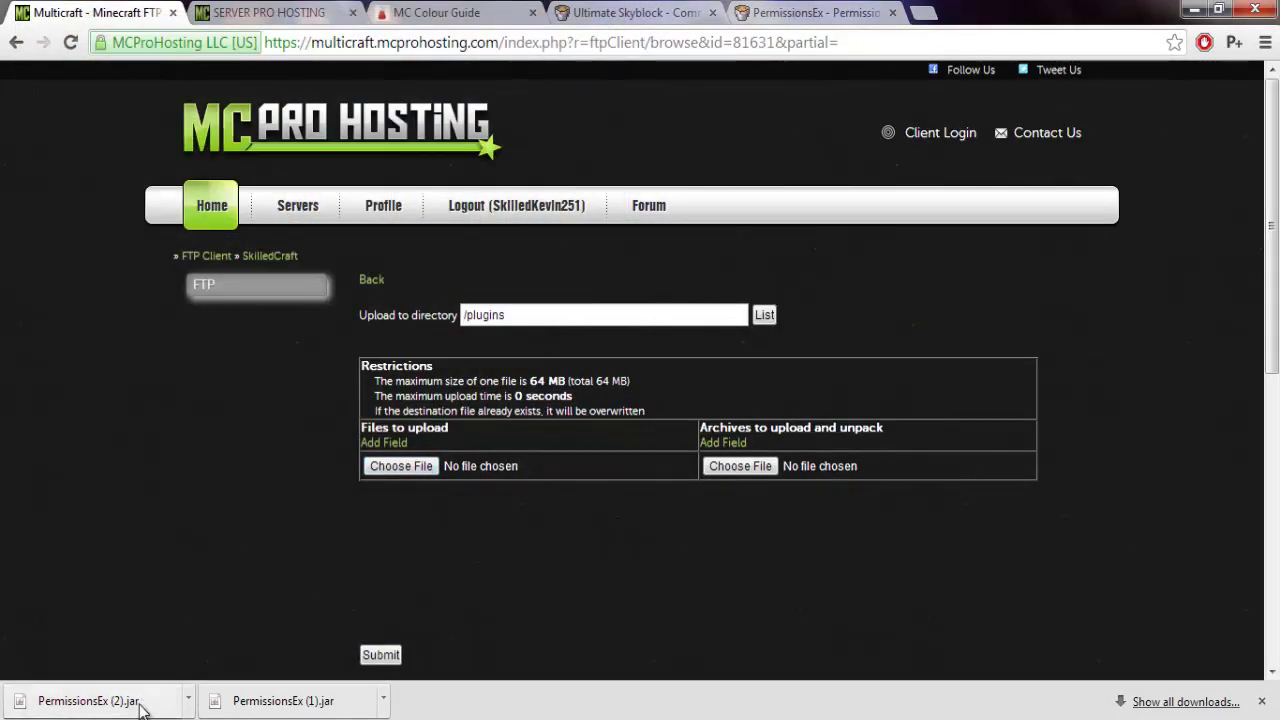
{"action": "mouse_move", "coordinate": [138, 706]}
{"action": "left_mouse_down"}
{"action": "mouse_move", "coordinate": [166, 702]}
{"action": "mouse_move", "coordinate": [163, 683]}
{"action": "mouse_move", "coordinate": [101, 711]}
{"action": "mouse_move", "coordinate": [1268, 700]}
{"action": "mouse_move", "coordinate": [834, 701]}
{"action": "mouse_move", "coordinate": [851, 658]}
{"action": "mouse_move", "coordinate": [850, 418]}
{"action": "mouse_move", "coordinate": [1162, 537]}
{"action": "mouse_move", "coordinate": [1172, 706]}
{"action": "mouse_move", "coordinate": [455, 390]}
{"action": "mouse_move", "coordinate": [412, 272]}
{"action": "mouse_move", "coordinate": [146, 690]}
{"action": "left_mouse_up"}
{"action": "scroll", "coordinate": [396, 188], "scroll_direction": "up", "scroll_amount": 5}
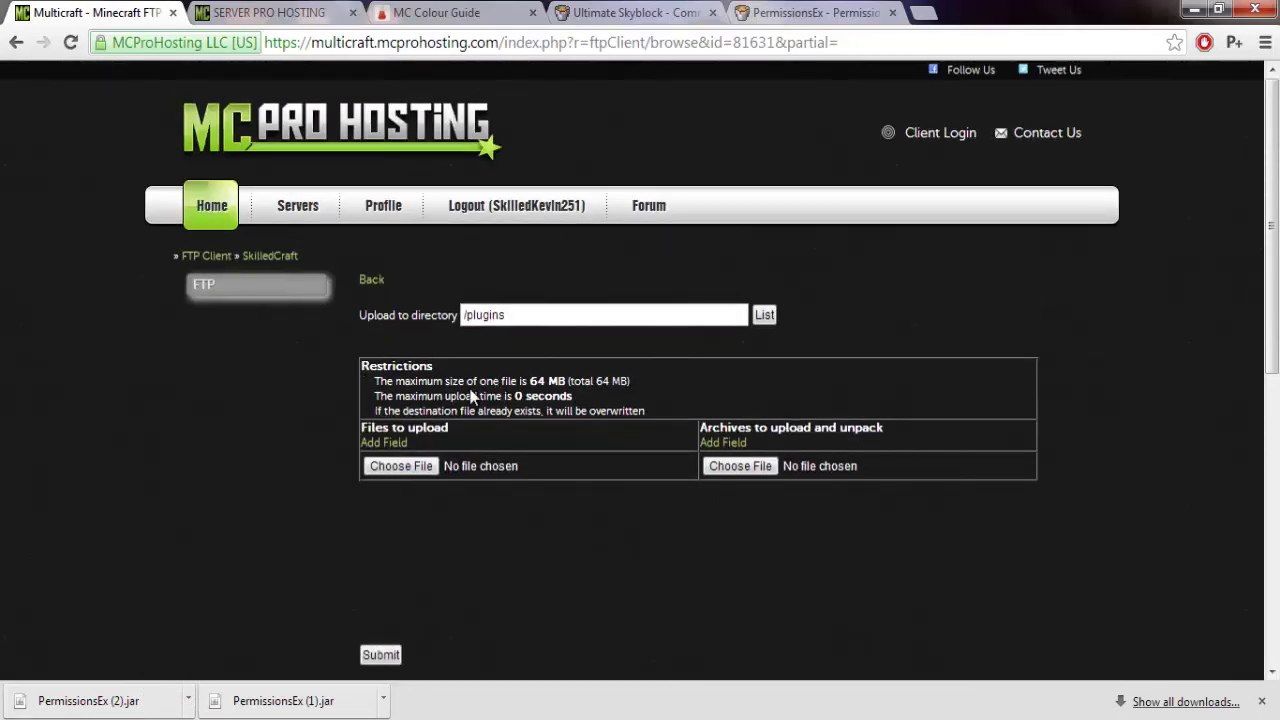
{"action": "left_click", "coordinate": [373, 283]}
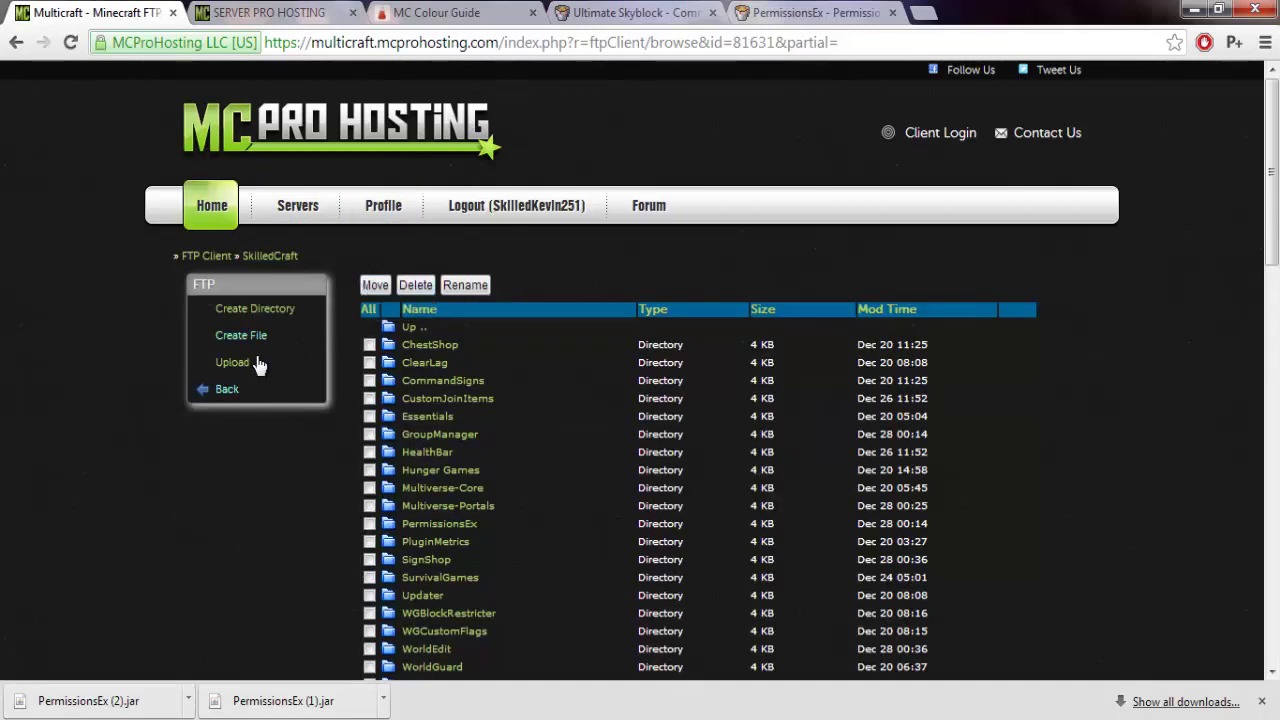
Step: Leave the FTP client and restart the SkilledCraft server from its server page
{"action": "left_click", "coordinate": [226, 394]}
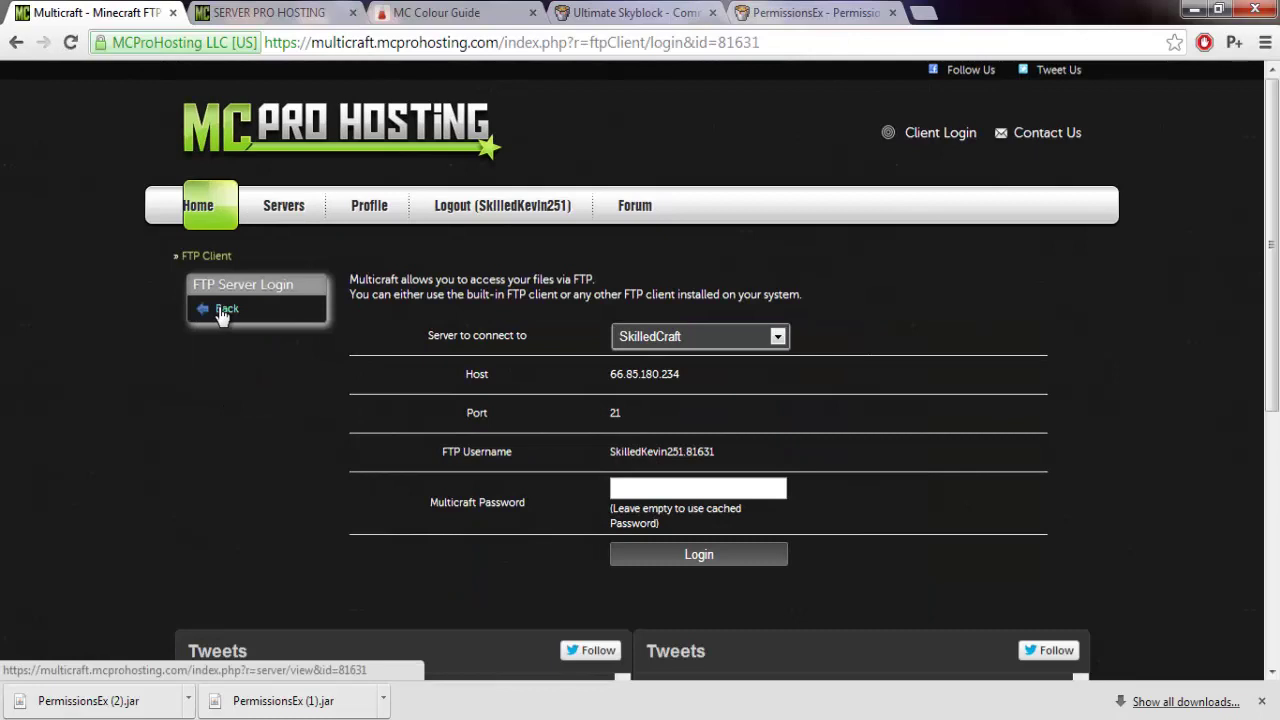
{"action": "left_click", "coordinate": [212, 310]}
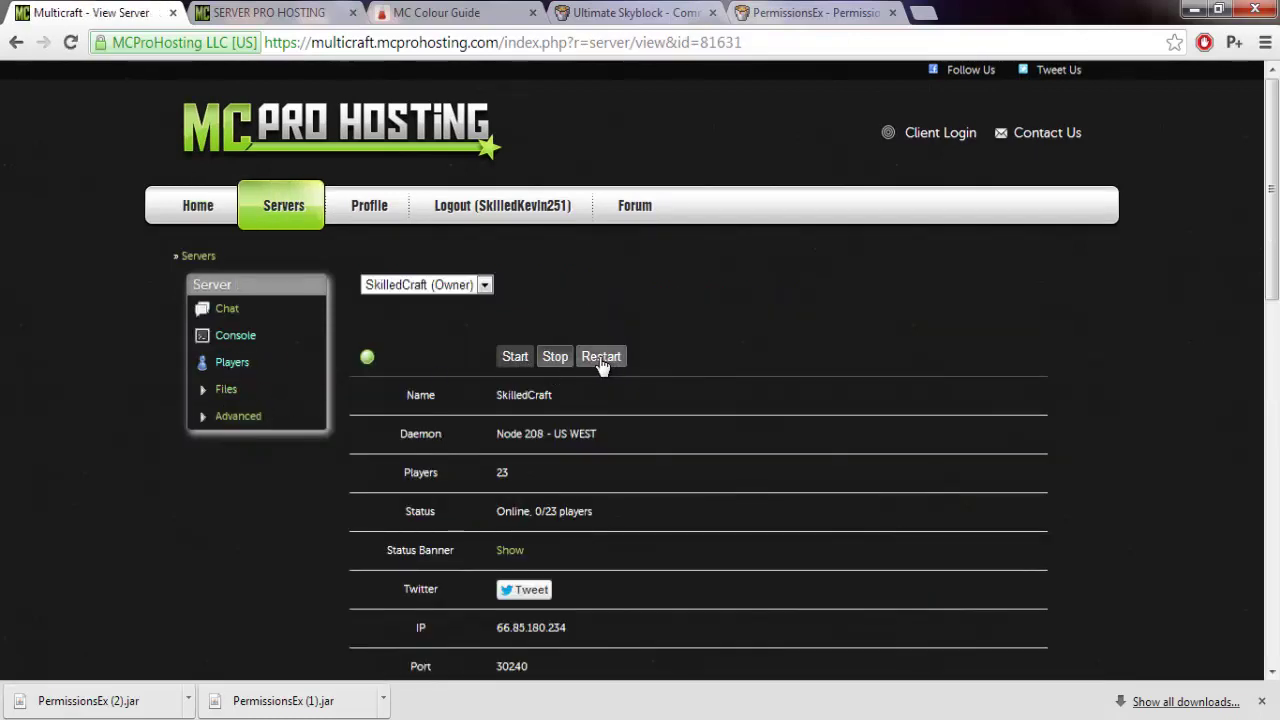
{"action": "left_click", "coordinate": [598, 361]}
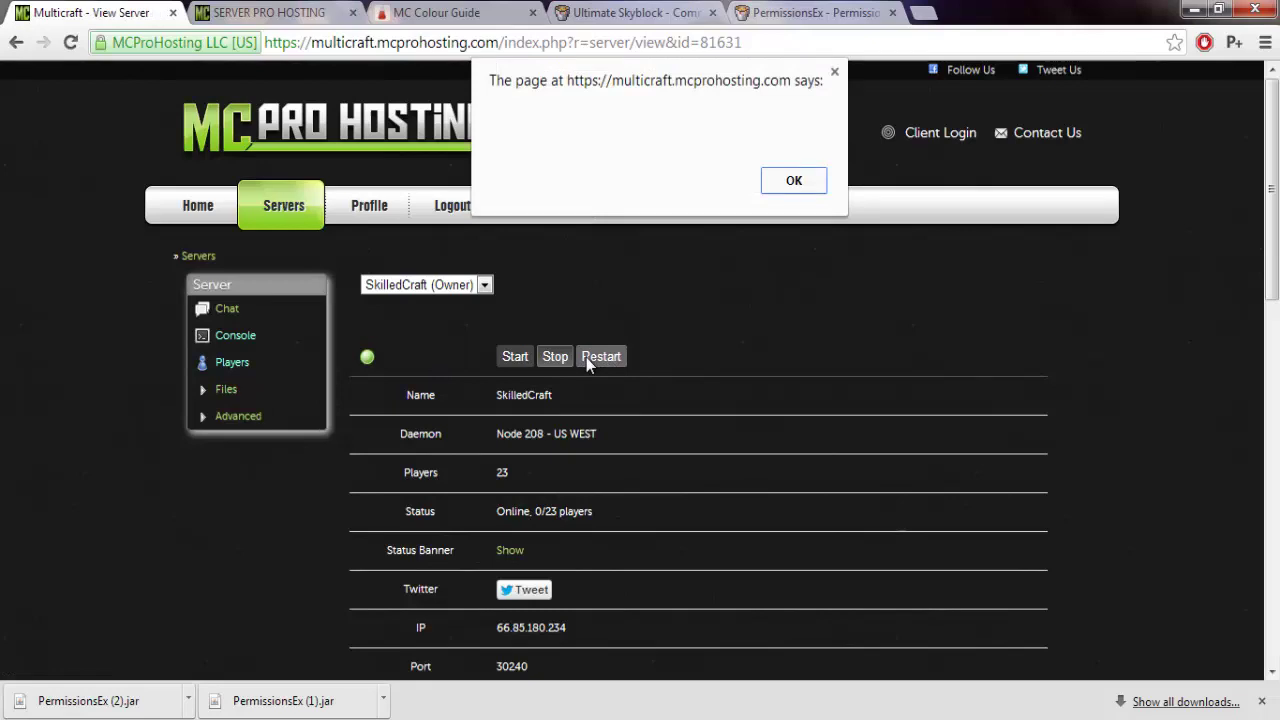
{"action": "left_click", "coordinate": [794, 182]}
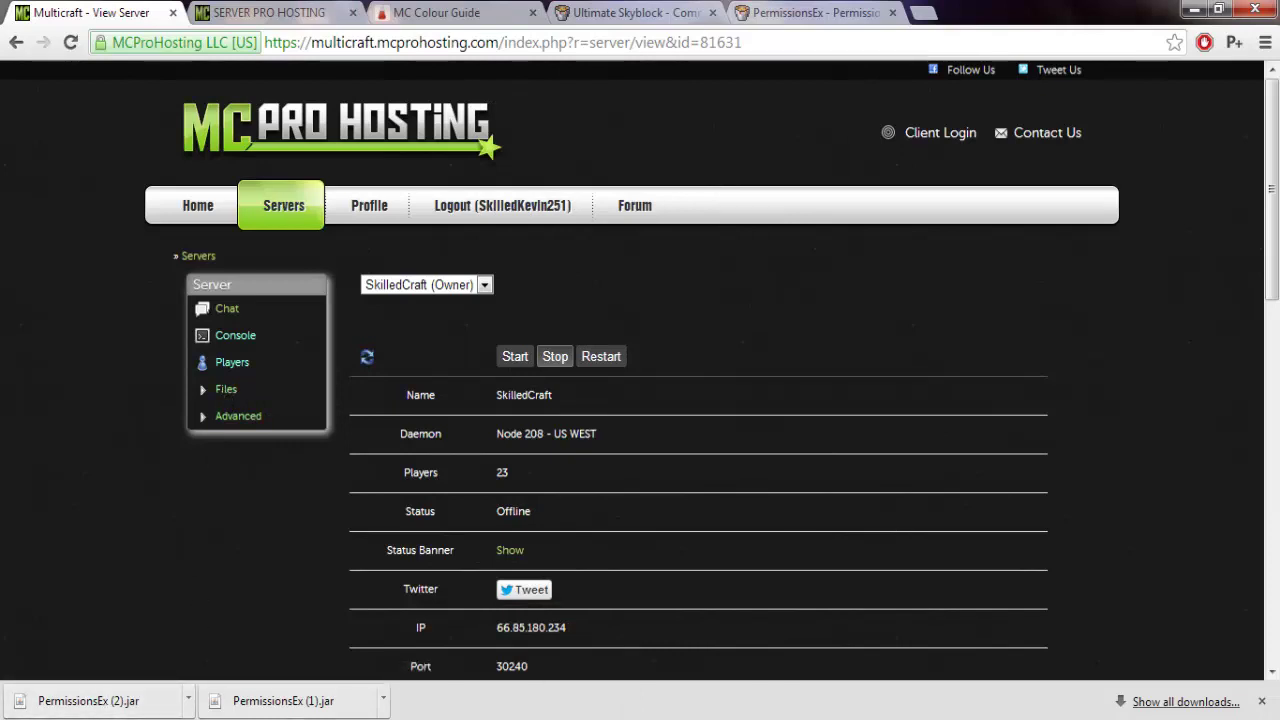
Step: Open the PermissionsEx permissions.yml from the SkilledCraft server's config files and look through its groups and permissions
{"action": "left_click", "coordinate": [720, 719]}
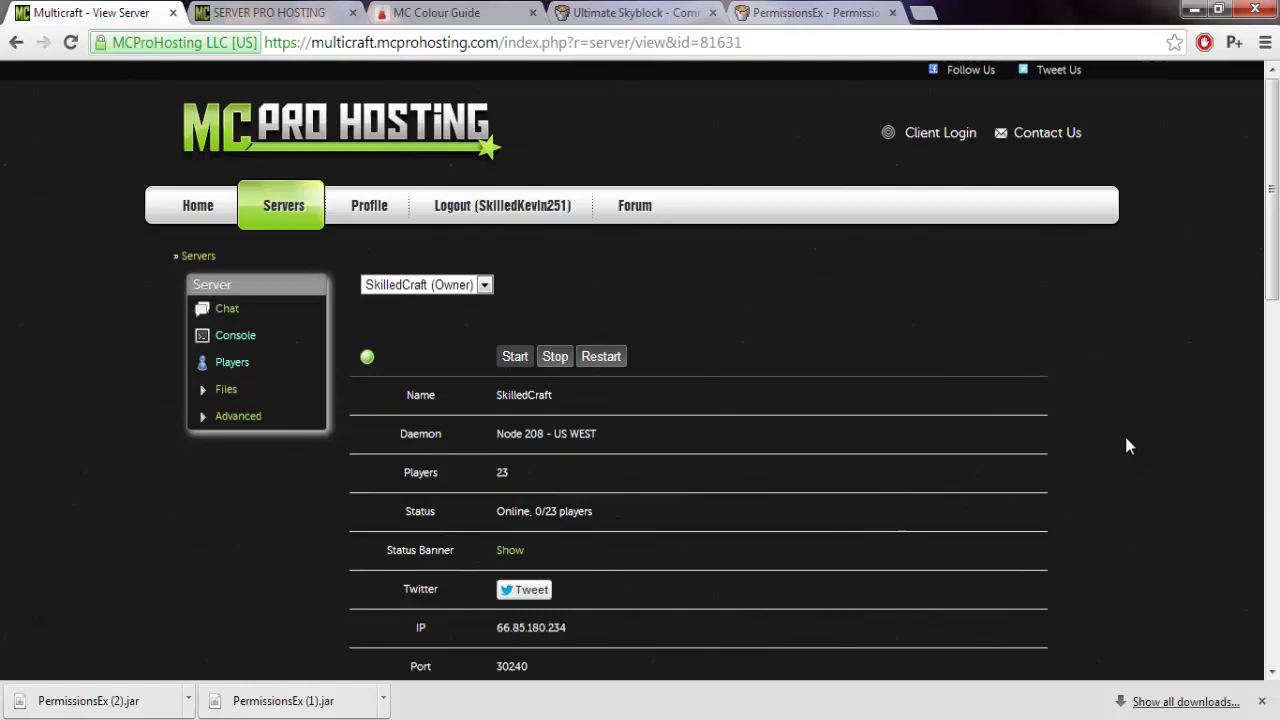
{"action": "left_click", "coordinate": [227, 394]}
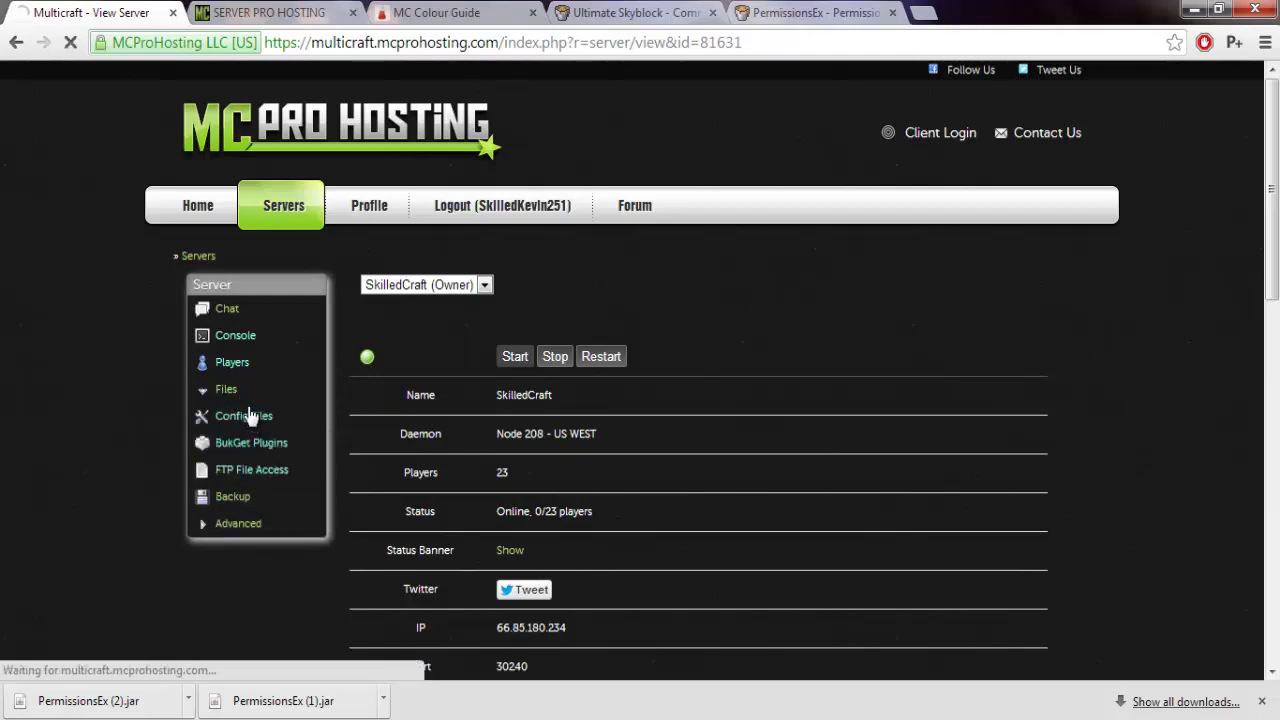
{"action": "left_click", "coordinate": [250, 418]}
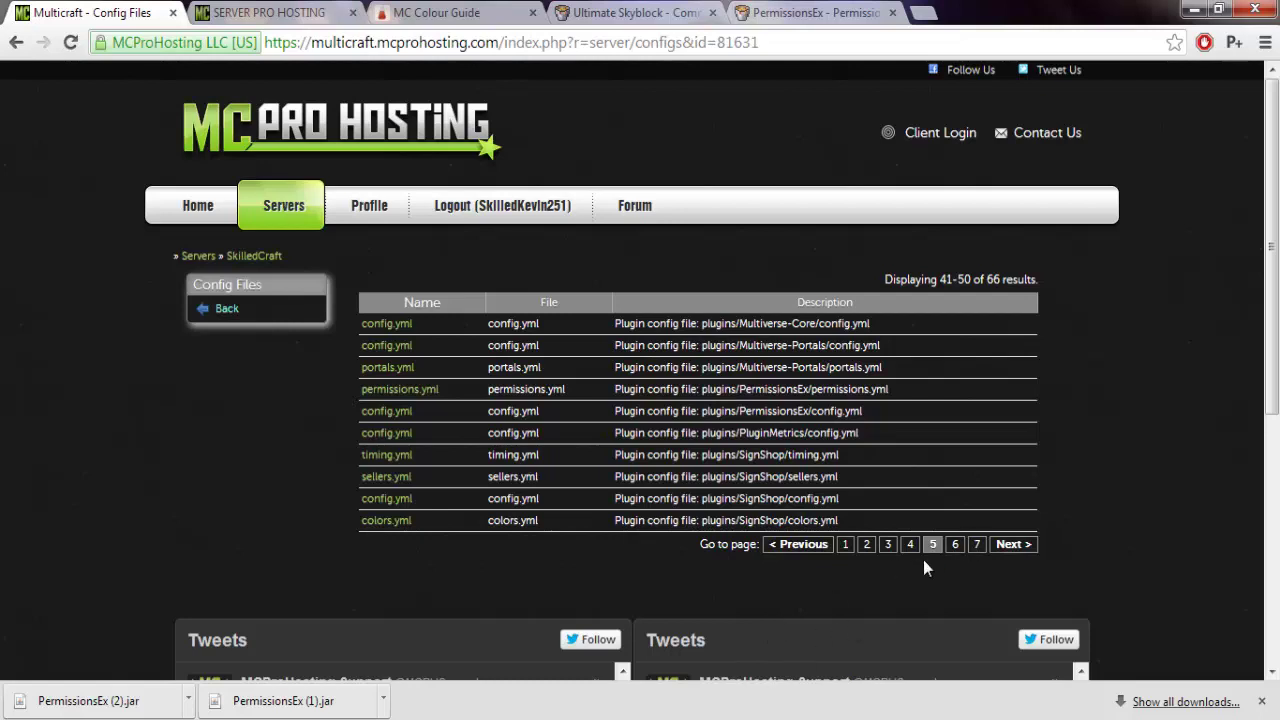
{"action": "left_click", "coordinate": [435, 398]}
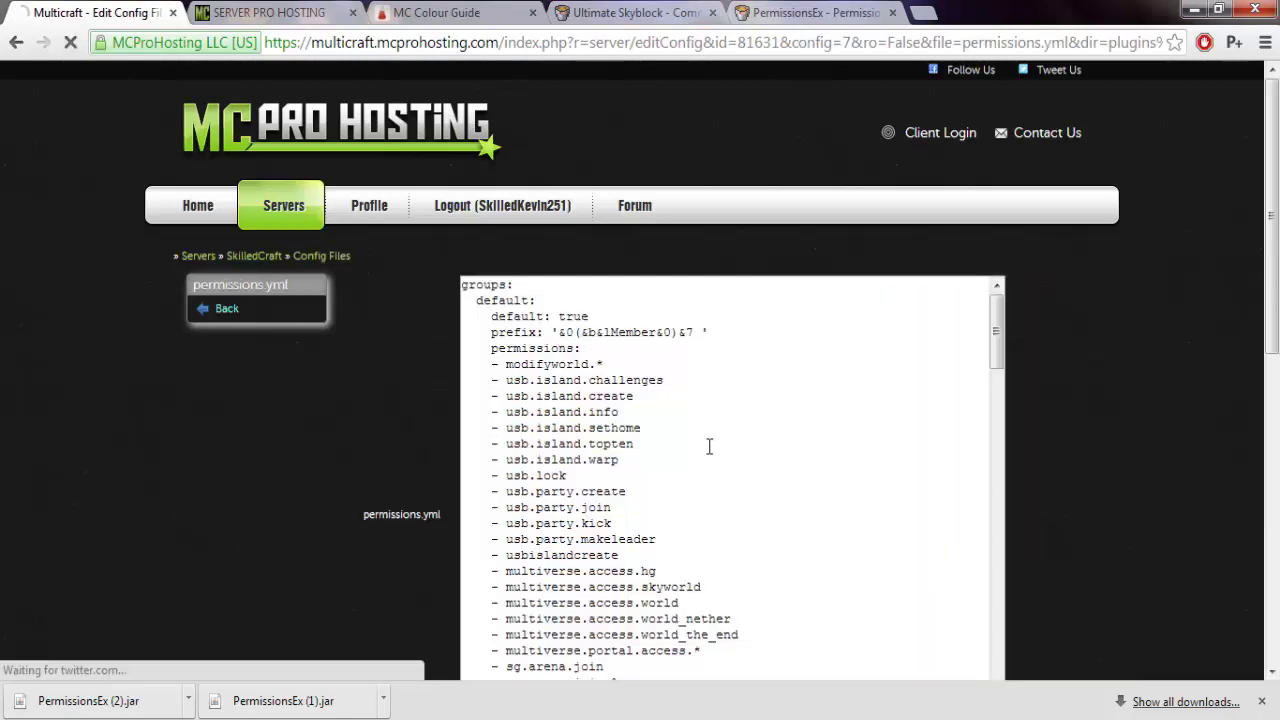
{"action": "scroll", "coordinate": [880, 457], "scroll_direction": "down", "scroll_amount": 10}
{"action": "scroll", "coordinate": [905, 505], "scroll_direction": "down", "scroll_amount": 10}
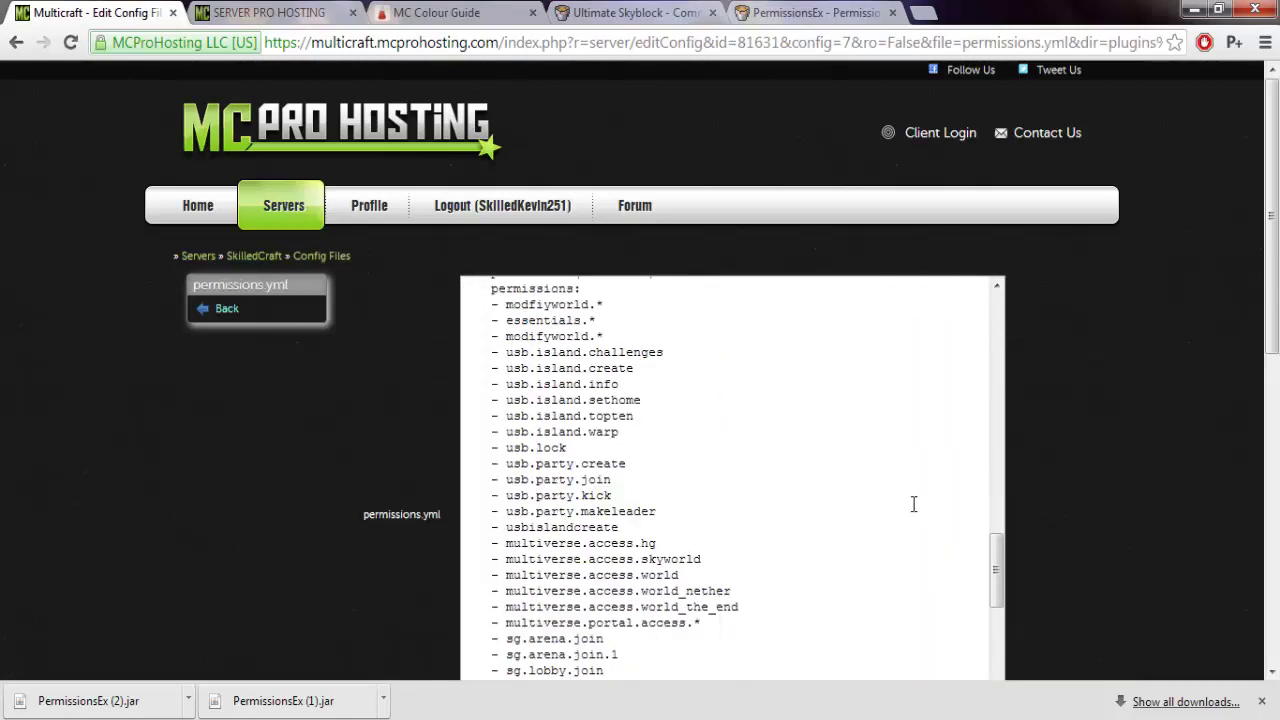
{"action": "scroll", "coordinate": [1108, 540], "scroll_direction": "down", "scroll_amount": 4}
{"action": "scroll", "coordinate": [1048, 386], "scroll_direction": "up", "scroll_amount": 4}
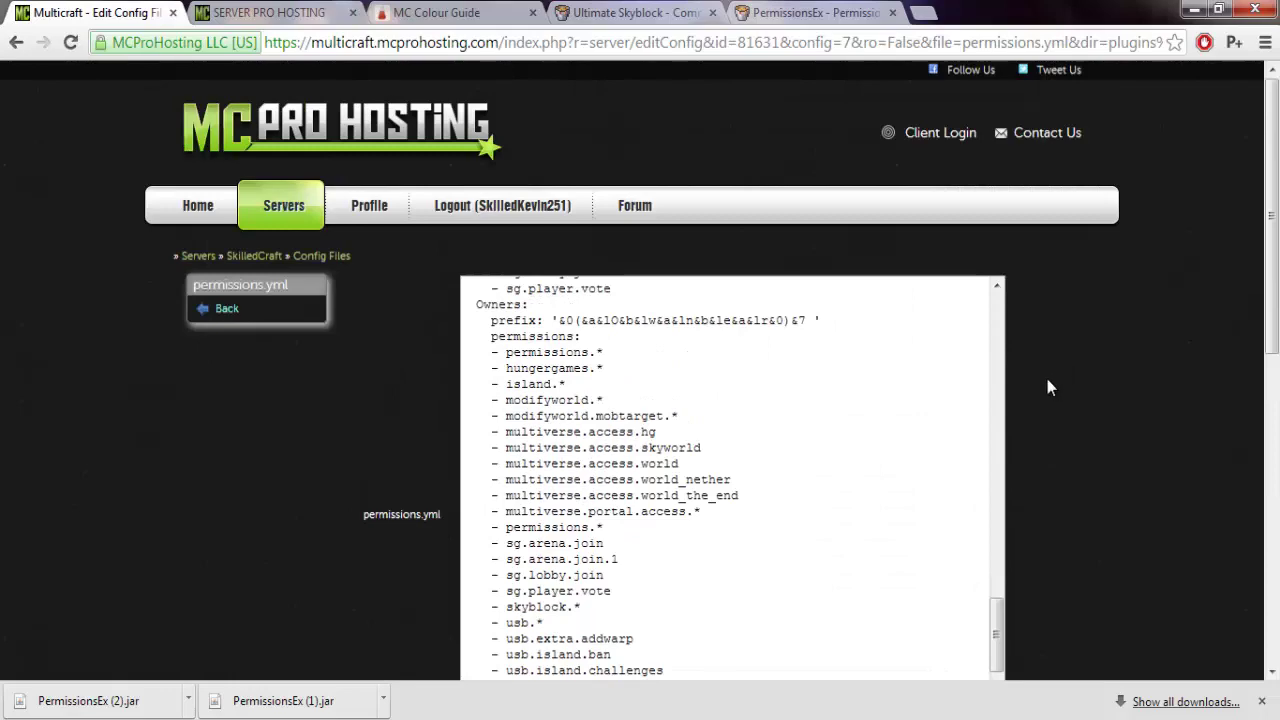
Step: Return to the config file list, dismiss the downloads bar, and reopen the PermissionsEx permissions.yml from page 5
{"action": "left_click", "coordinate": [215, 311]}
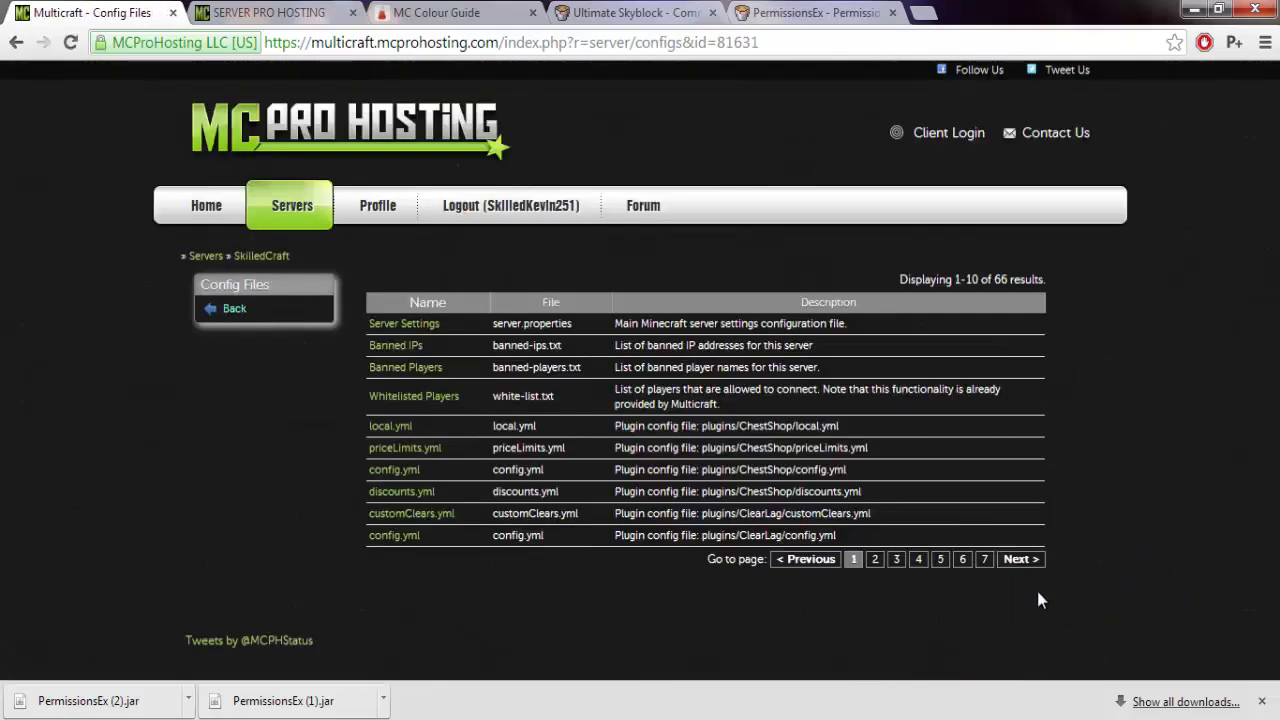
{"action": "left_click", "coordinate": [933, 560]}
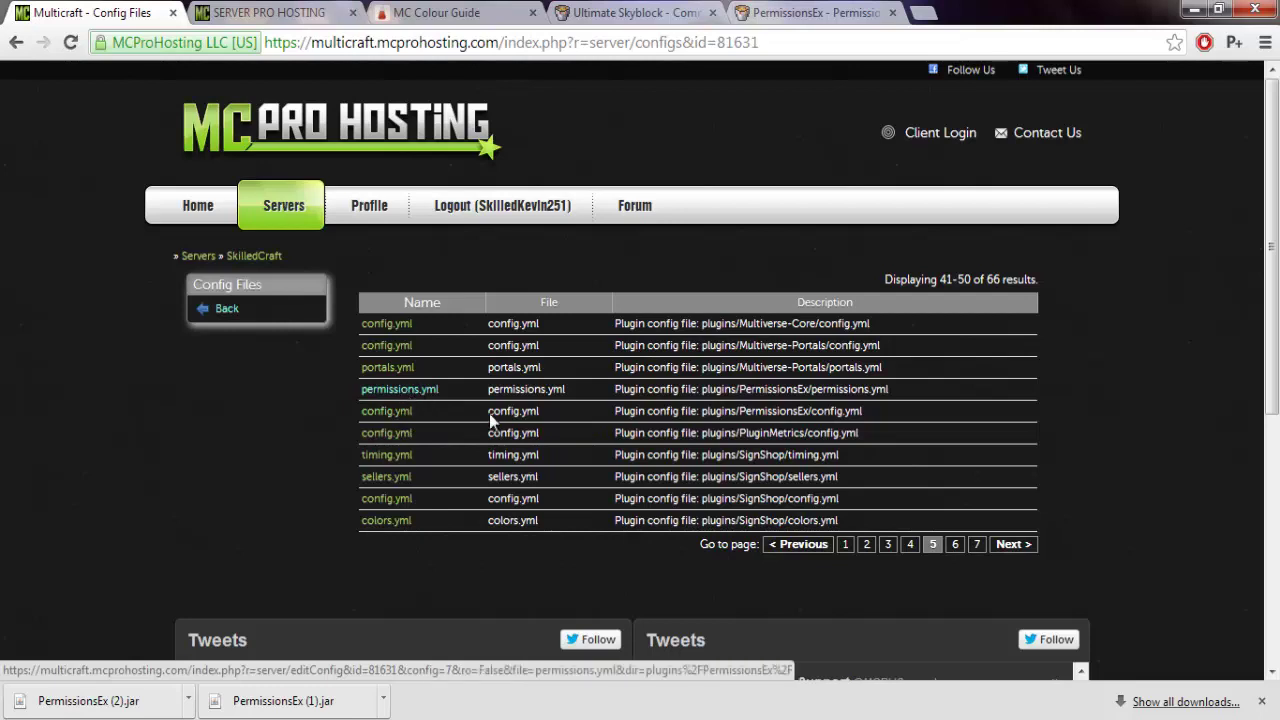
{"action": "left_click", "coordinate": [1262, 702]}
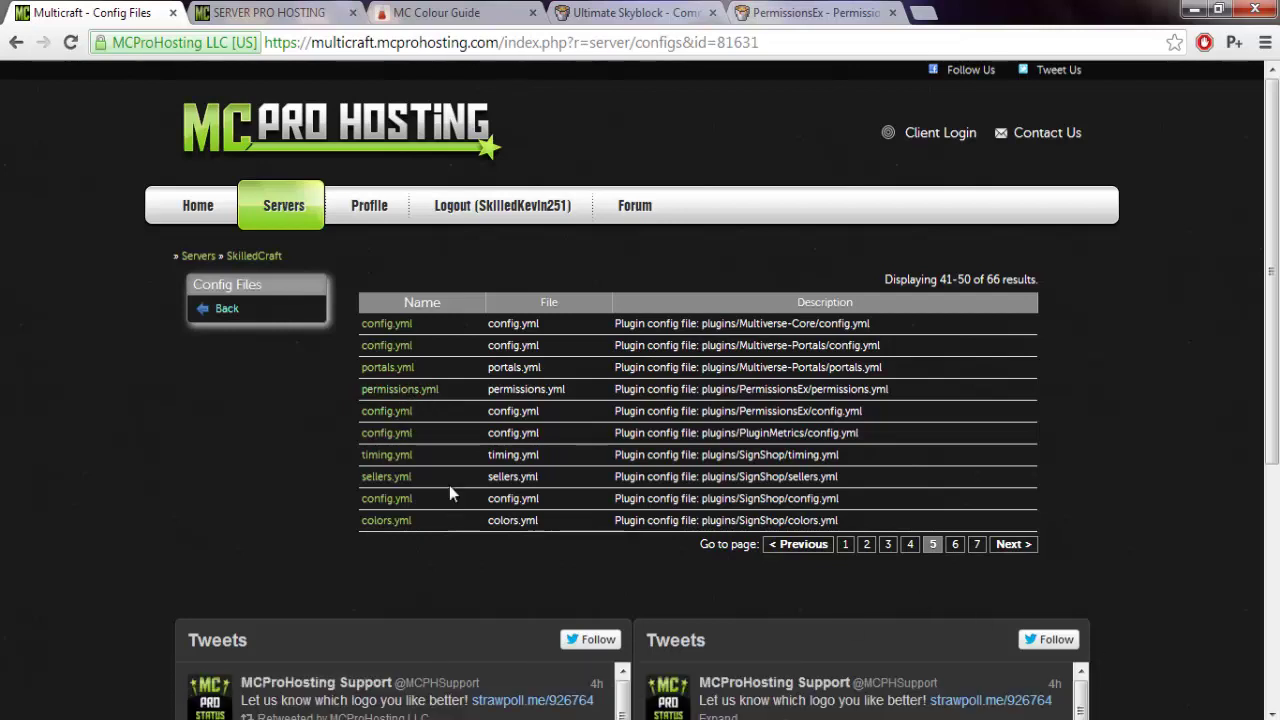
{"action": "left_click", "coordinate": [422, 396]}
{"action": "scroll", "coordinate": [600, 583], "scroll_direction": "down", "scroll_amount": 1}
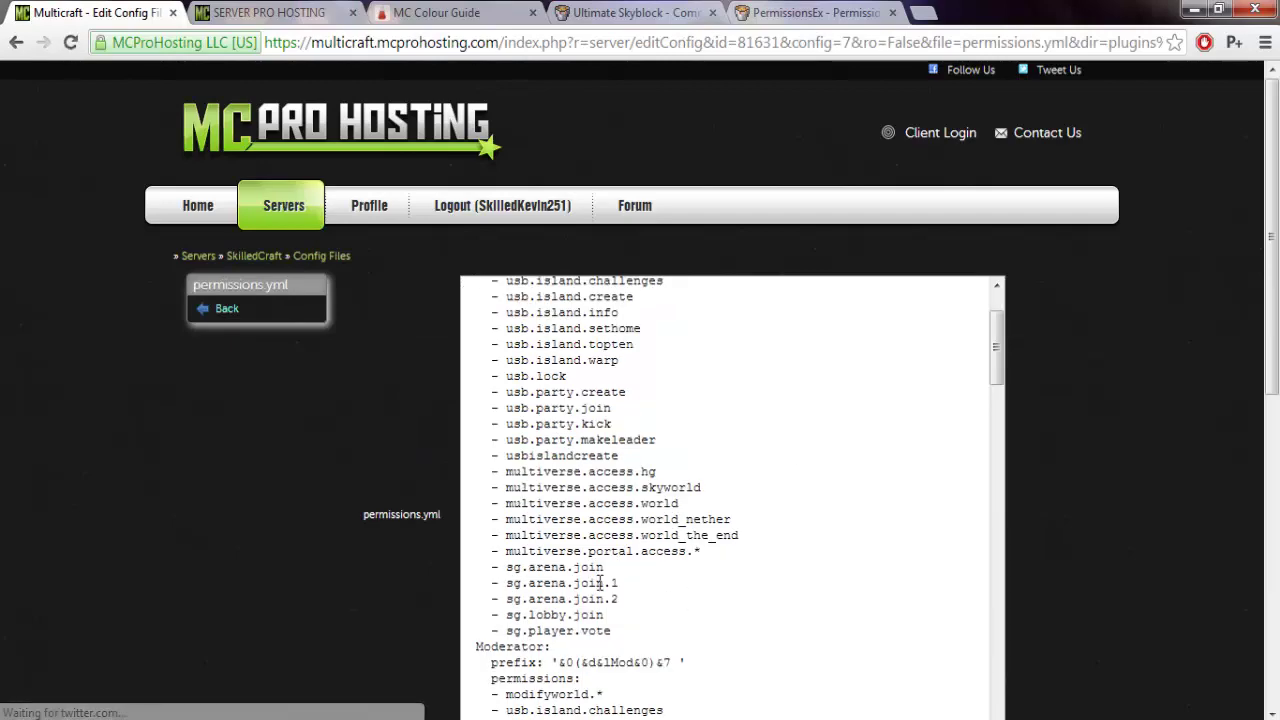
{"action": "scroll", "coordinate": [712, 497], "scroll_direction": "up", "scroll_amount": 1}
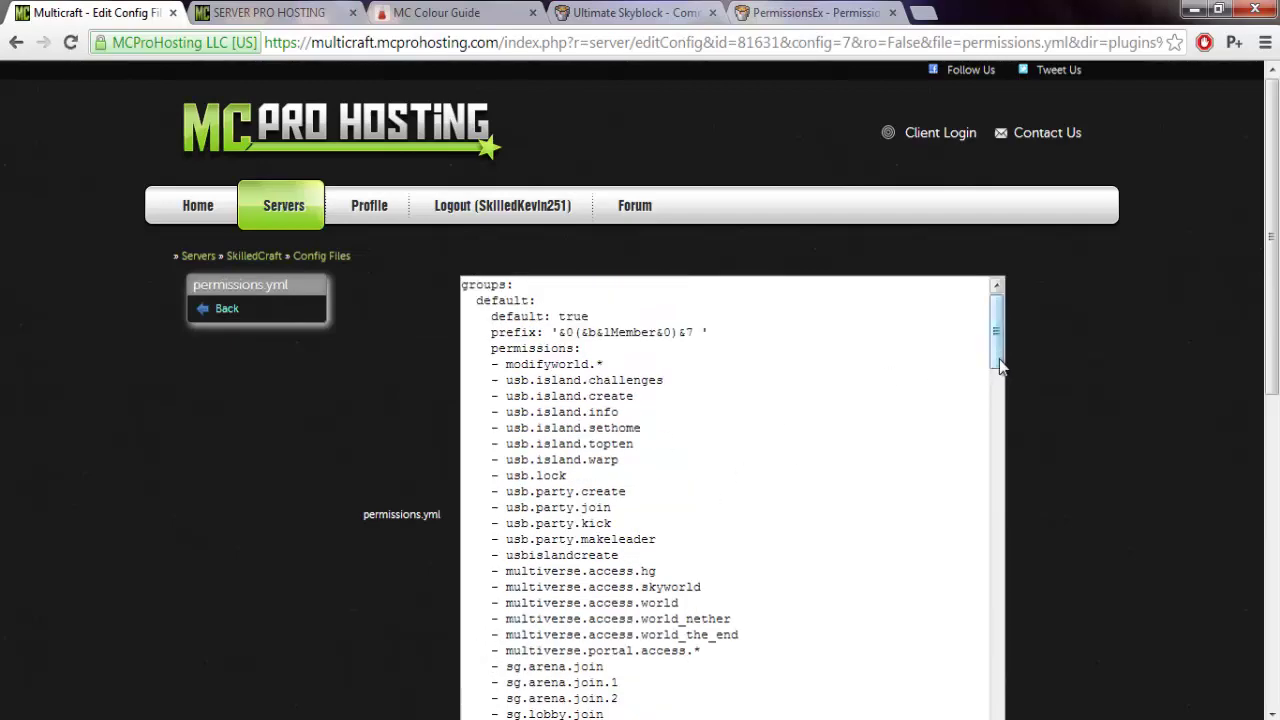
{"action": "left_click_drag", "start_coordinate": [1000, 366], "coordinate": [1000, 335]}
Step: Open the desktop permissions file in Notepad and replace YourMinecraftNameHere under users with the player's Minecraft name
{"action": "left_click", "coordinate": [1195, 9]}
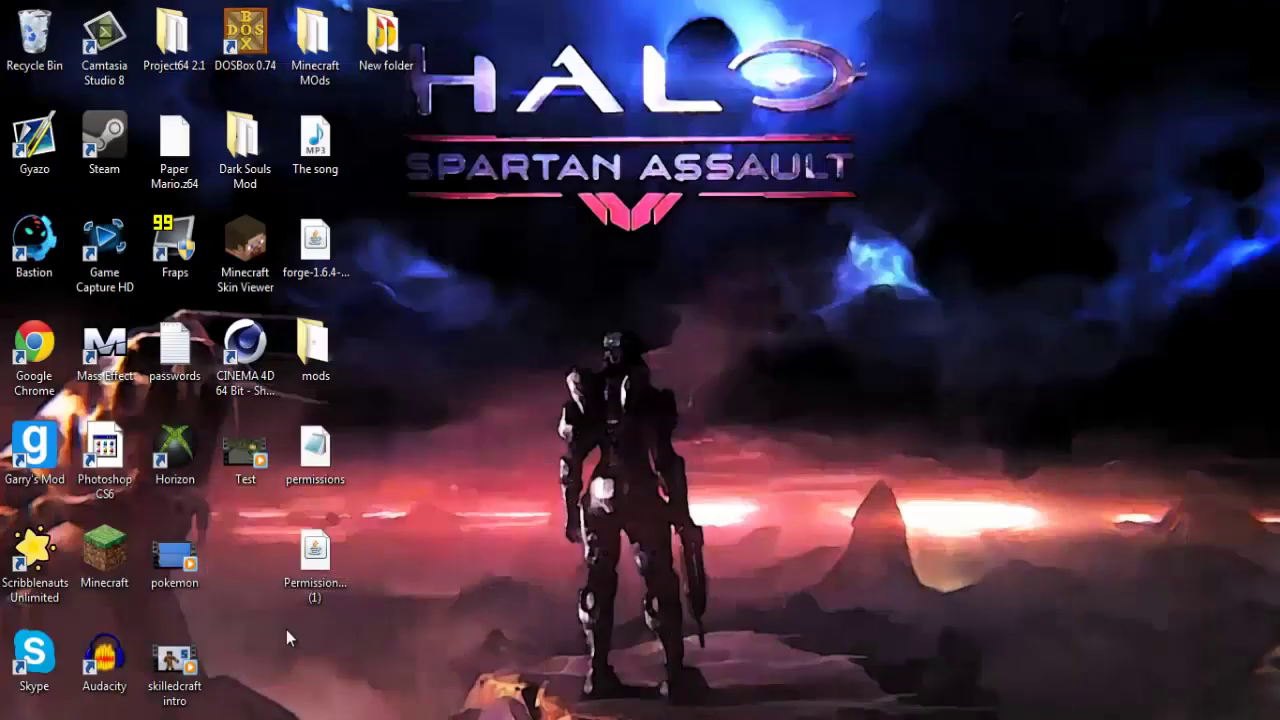
{"action": "double_click", "coordinate": [315, 450]}
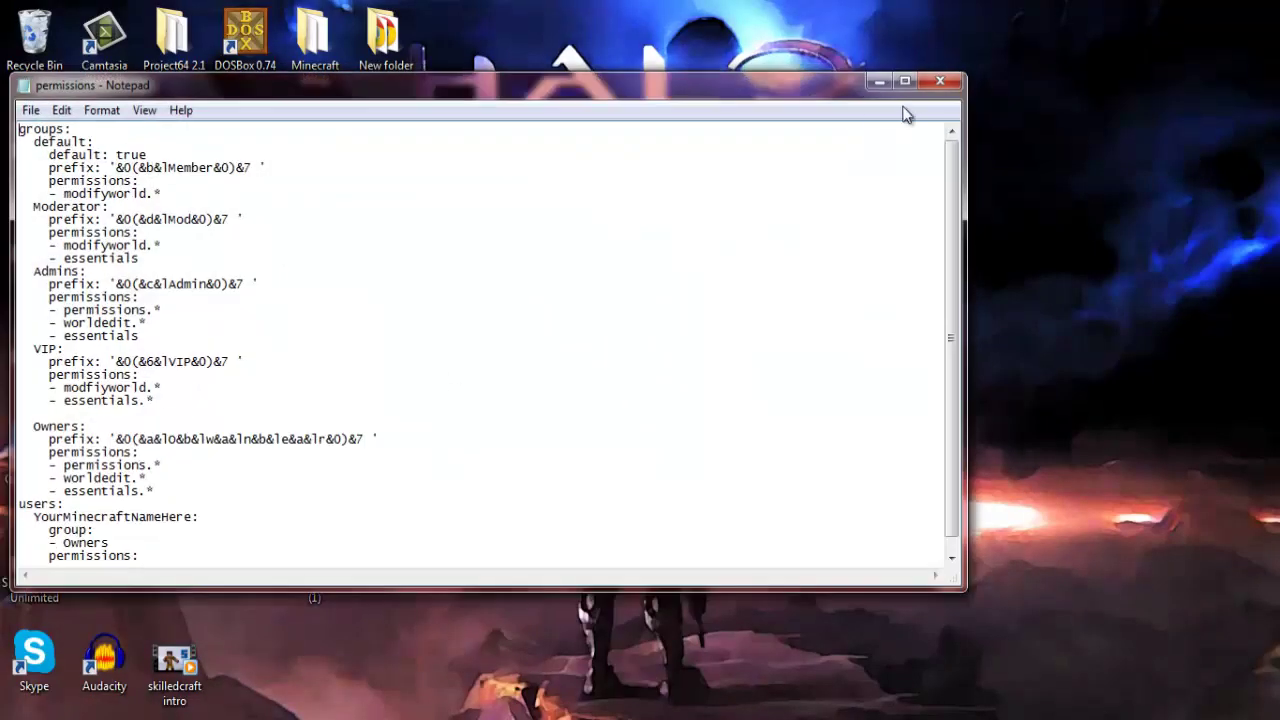
{"action": "left_click", "coordinate": [905, 80]}
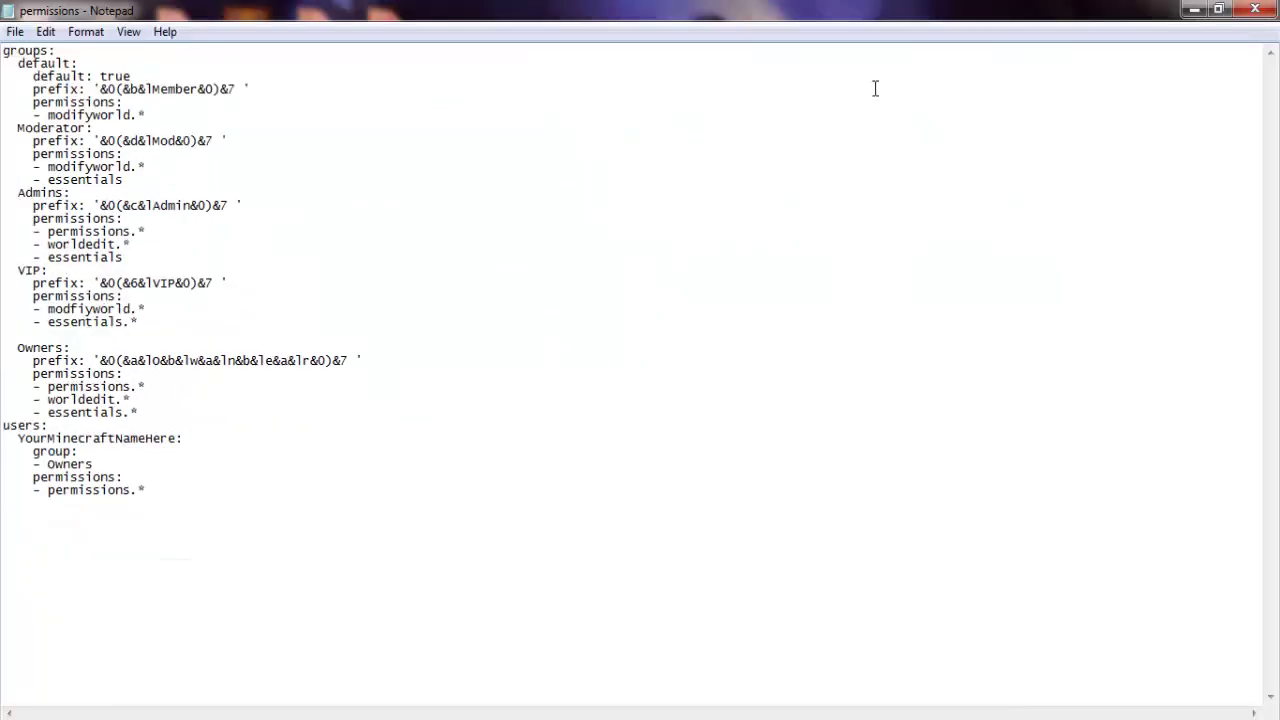
{"action": "left_click", "coordinate": [86, 64]}
{"action": "left_click_drag", "start_coordinate": [137, 436], "coordinate": [74, 426]}
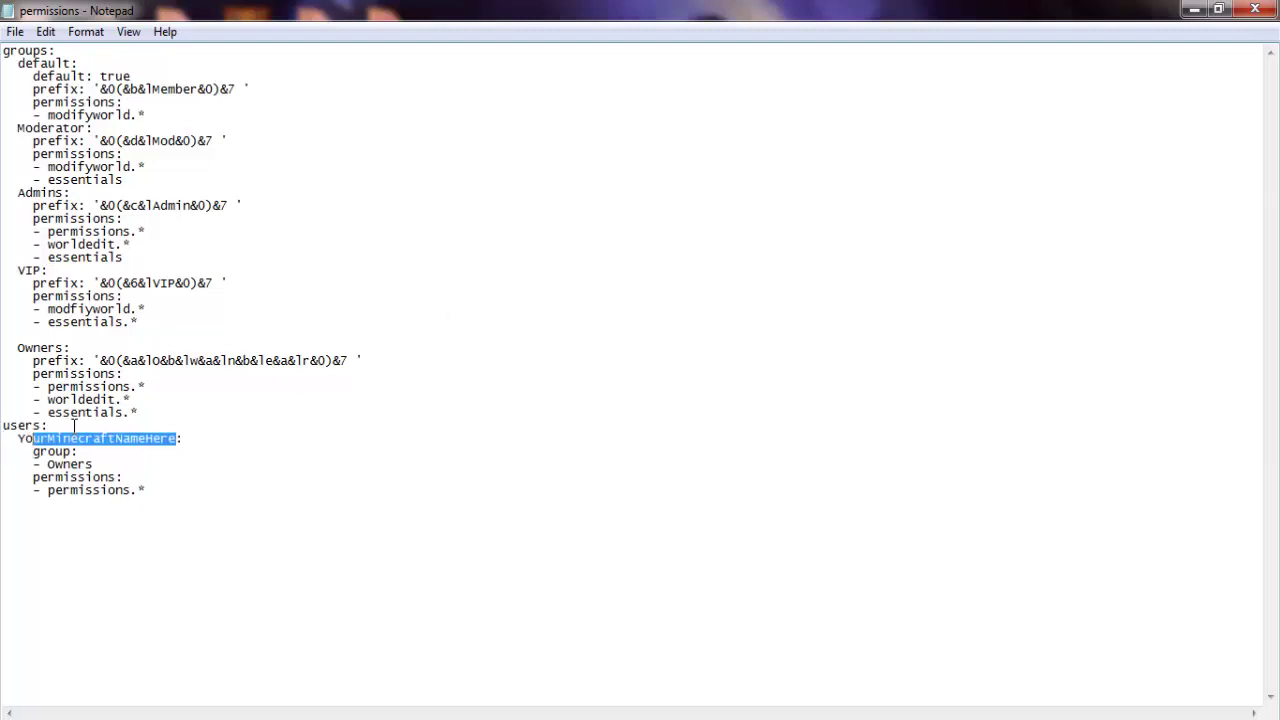
{"action": "left_click", "coordinate": [178, 438]}
{"action": "left_click_drag", "start_coordinate": [174, 438], "coordinate": [20, 444]}
{"action": "type", "text": "K"}
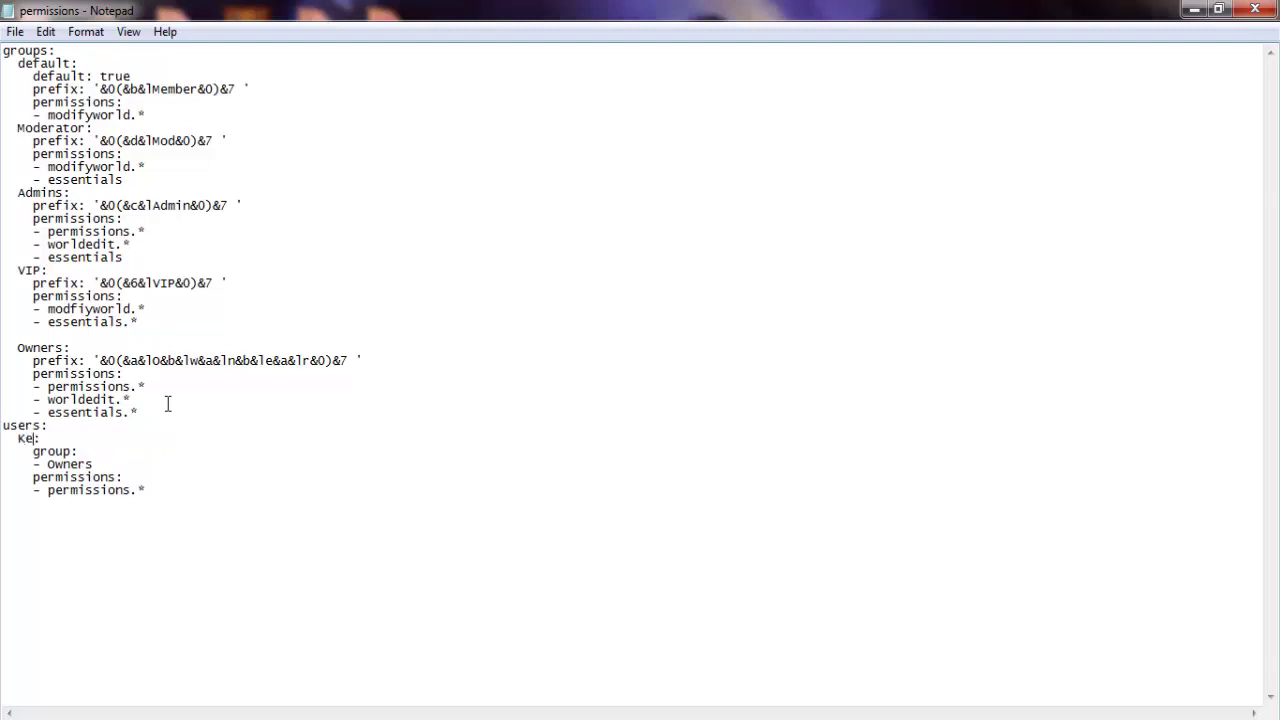
{"action": "type", "text": "evFive"}
Step: Review the Owners group's permissions.*, worldedit.* and essentials.* lines, and close the file without saving
{"action": "left_click", "coordinate": [157, 414]}
{"action": "left_click_drag", "start_coordinate": [168, 424], "coordinate": [33, 387]}
{"action": "left_click", "coordinate": [172, 425]}
{"action": "left_click_drag", "start_coordinate": [175, 419], "coordinate": [5, 389]}
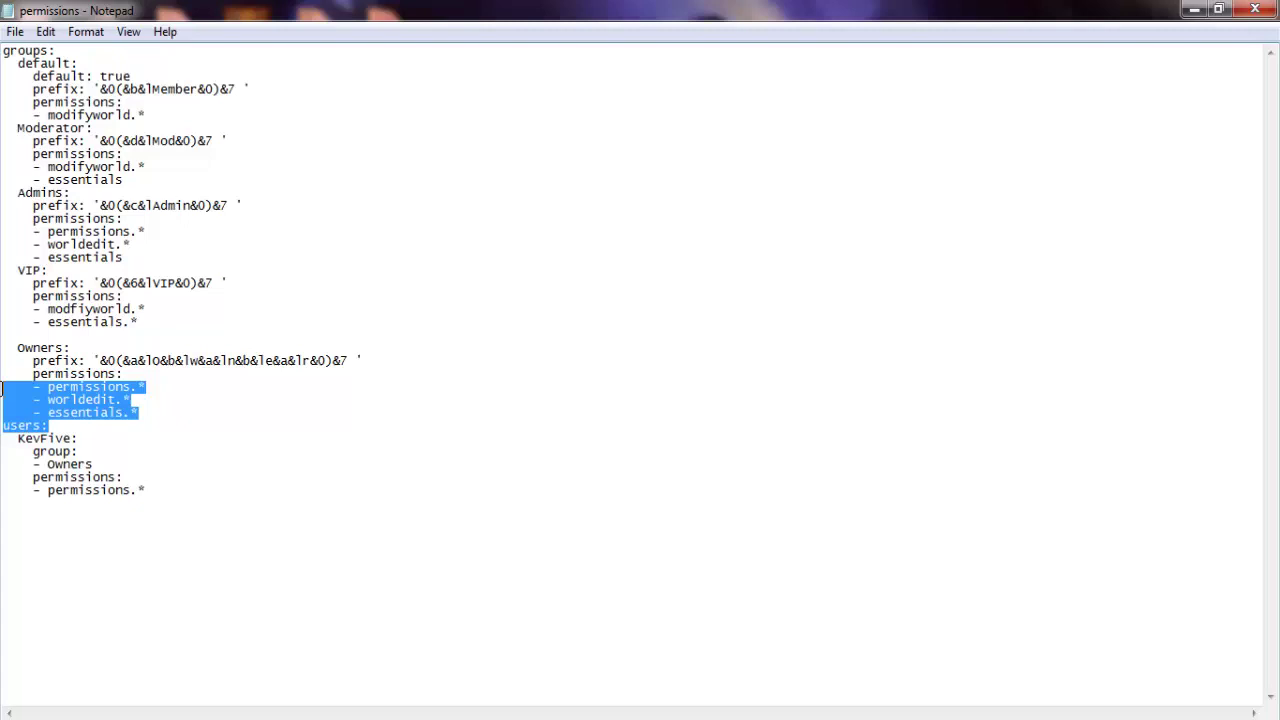
{"action": "left_click", "coordinate": [178, 399]}
{"action": "left_click", "coordinate": [166, 416]}
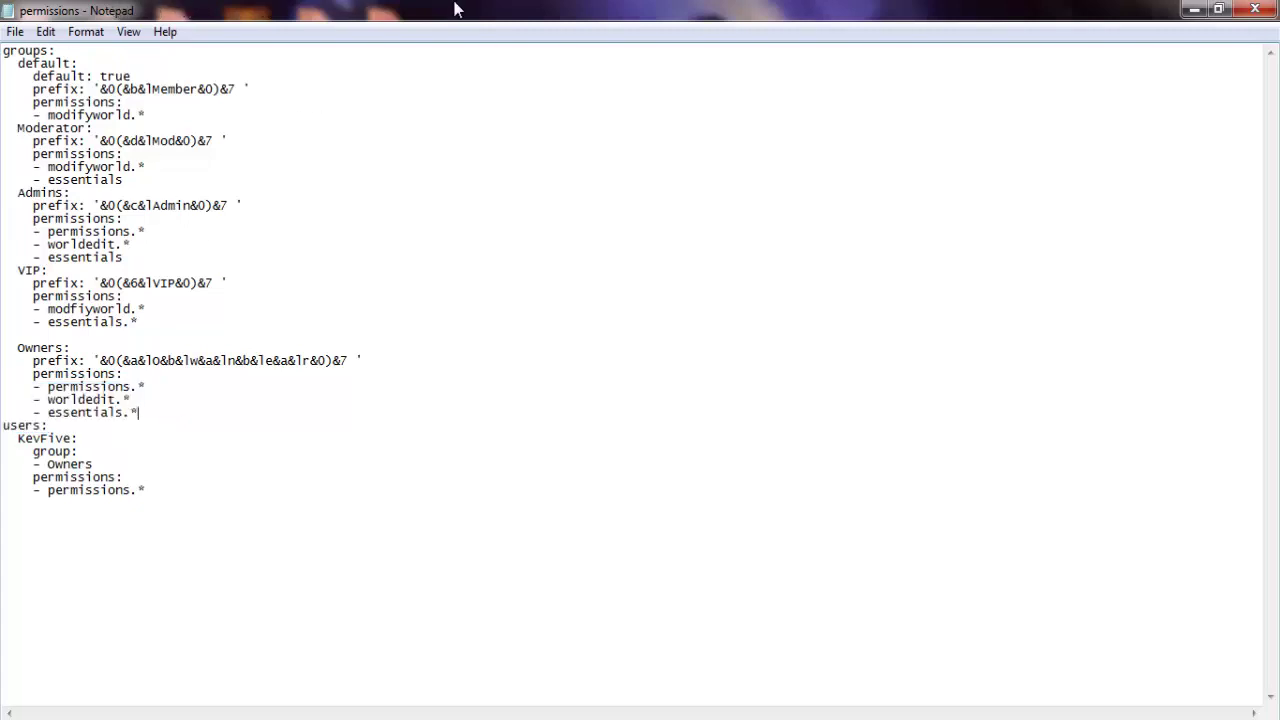
{"action": "left_click_drag", "start_coordinate": [144, 398], "coordinate": [9, 400]}
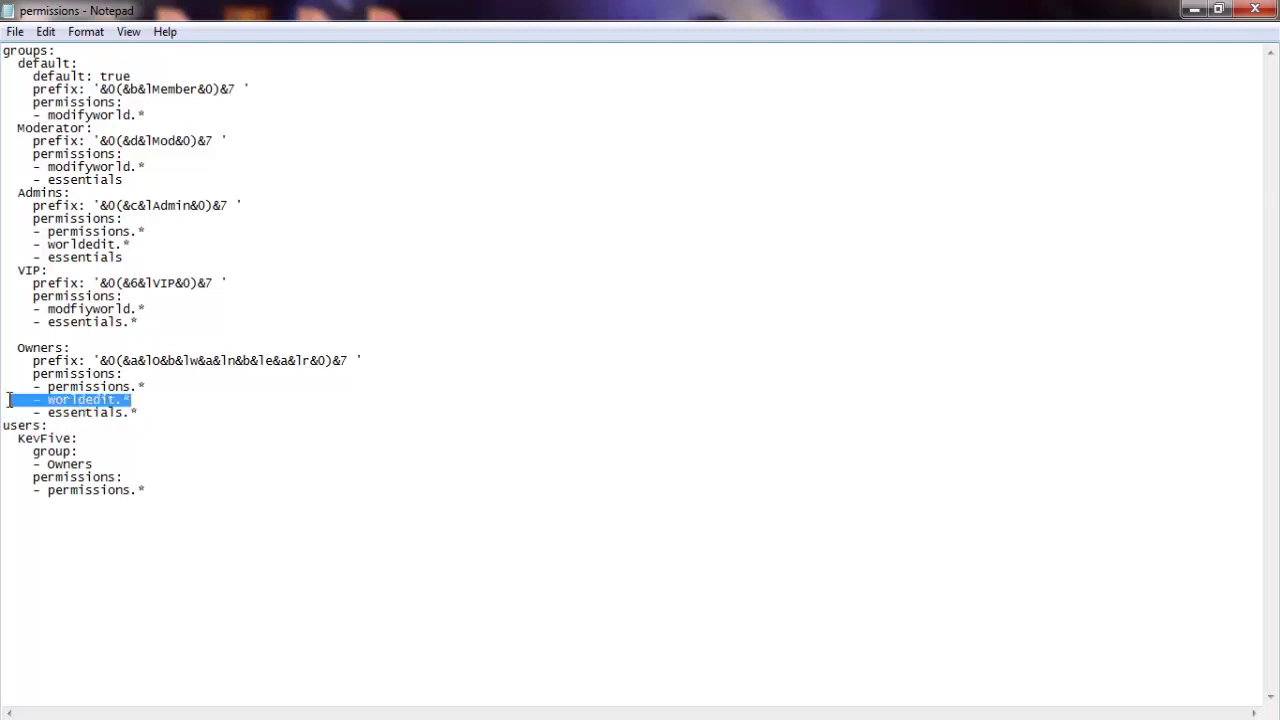
{"action": "left_click_drag", "start_coordinate": [166, 419], "coordinate": [4, 416]}
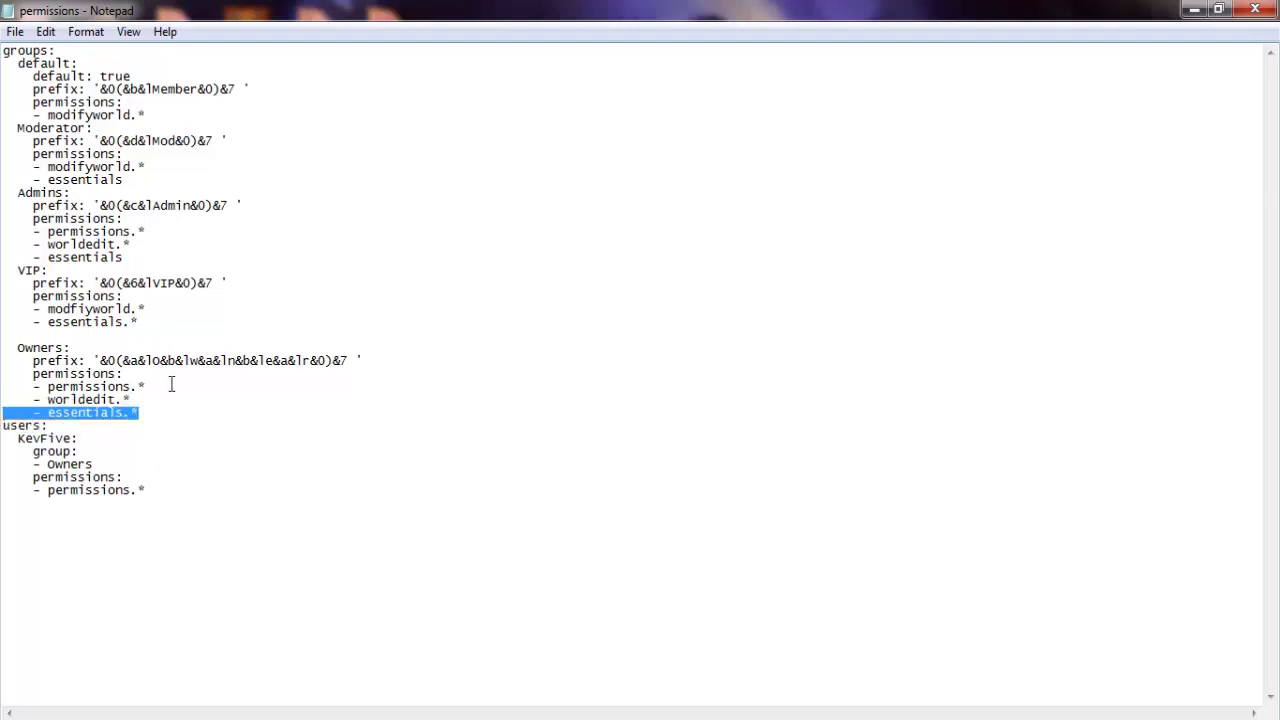
{"action": "left_click", "coordinate": [1255, 9]}
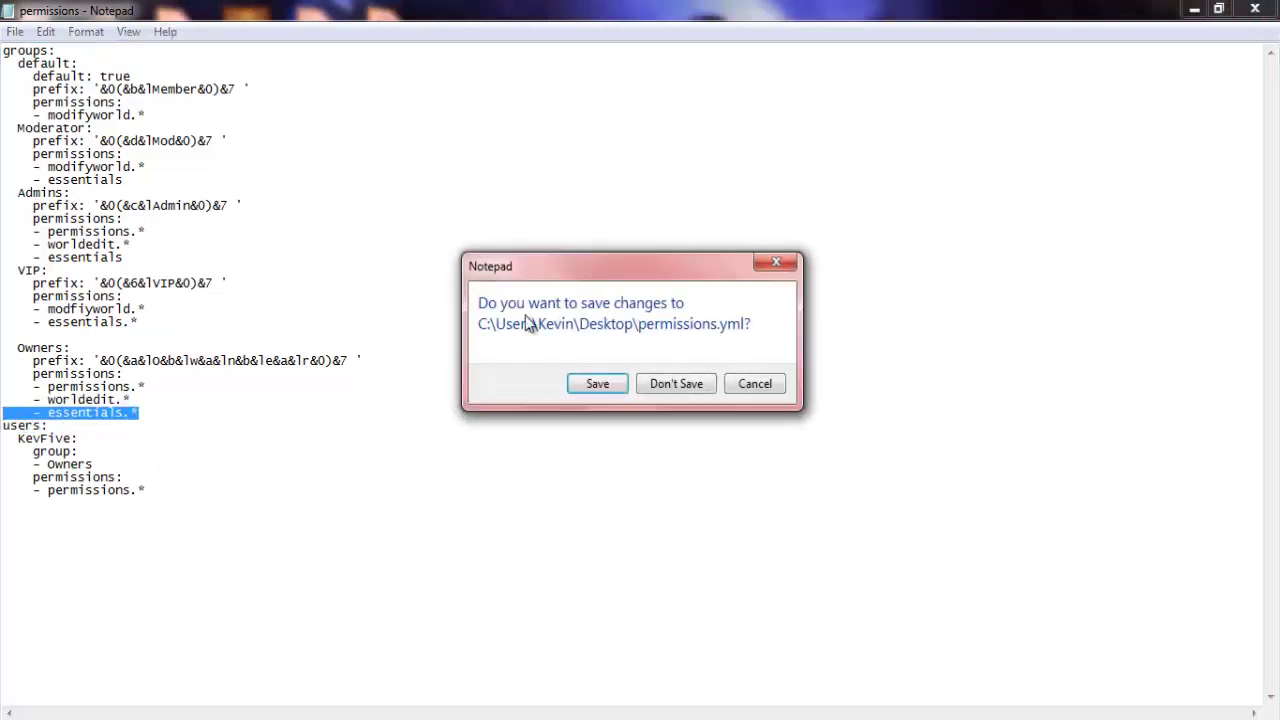
{"action": "left_click", "coordinate": [676, 387]}
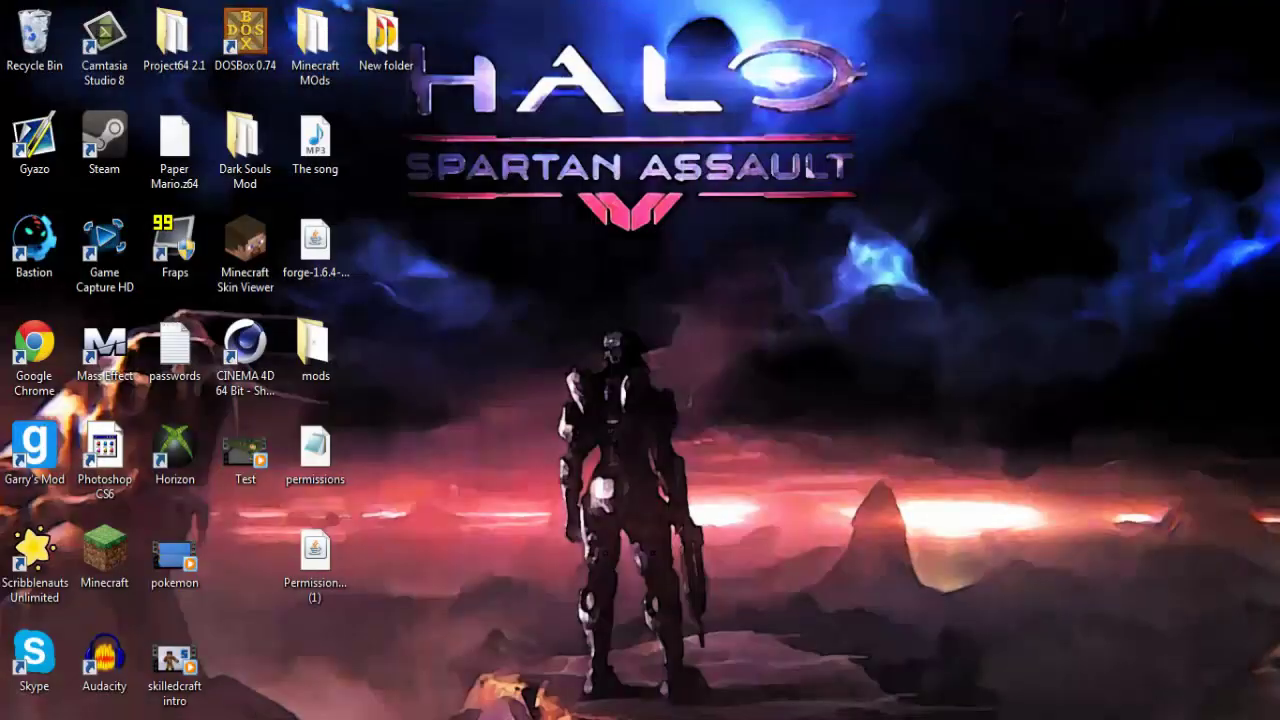
Step: Switch back to the Multicraft page in Chrome and return from permissions.yml to the config file list
{"action": "mouse_move", "coordinate": [257, 718]}
{"action": "left_click", "coordinate": [324, 612]}
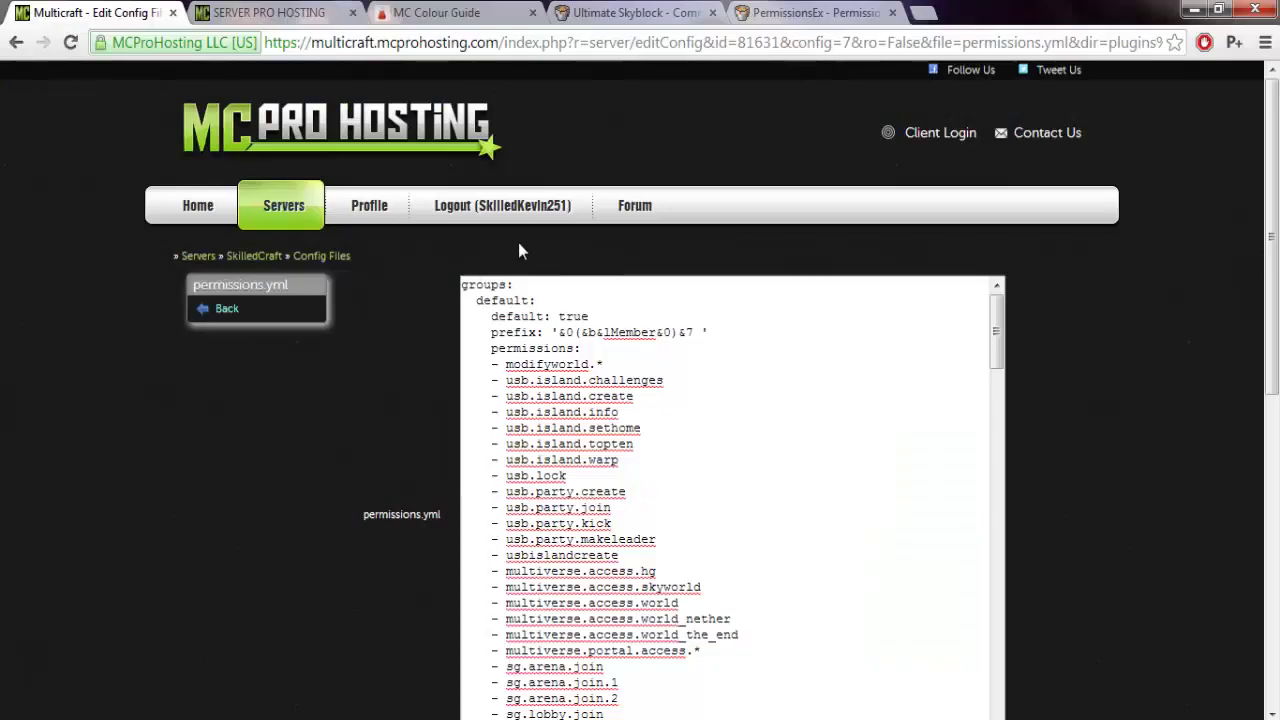
{"action": "left_click", "coordinate": [224, 314]}
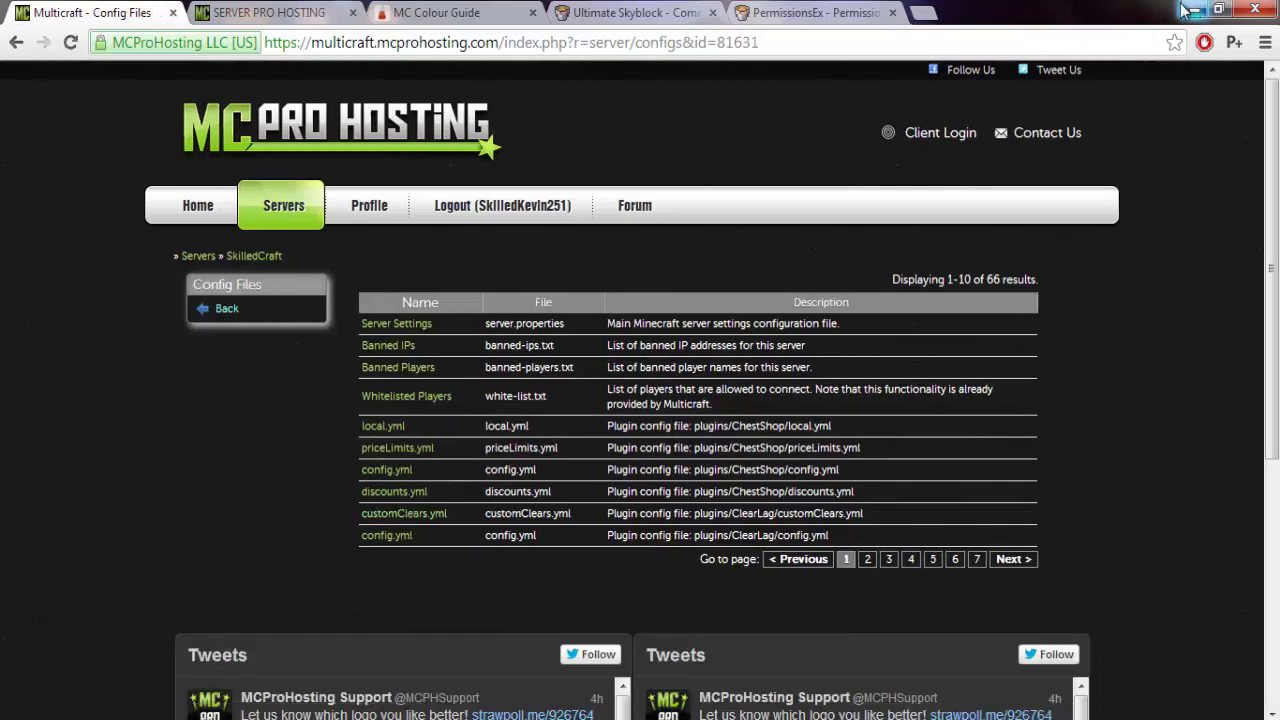
Step: Open the desktop permissions file in Notepad again and add a group line "KevNation::" below the VIP group's permissions
{"action": "left_click", "coordinate": [1193, 9]}
{"action": "double_click", "coordinate": [315, 450]}
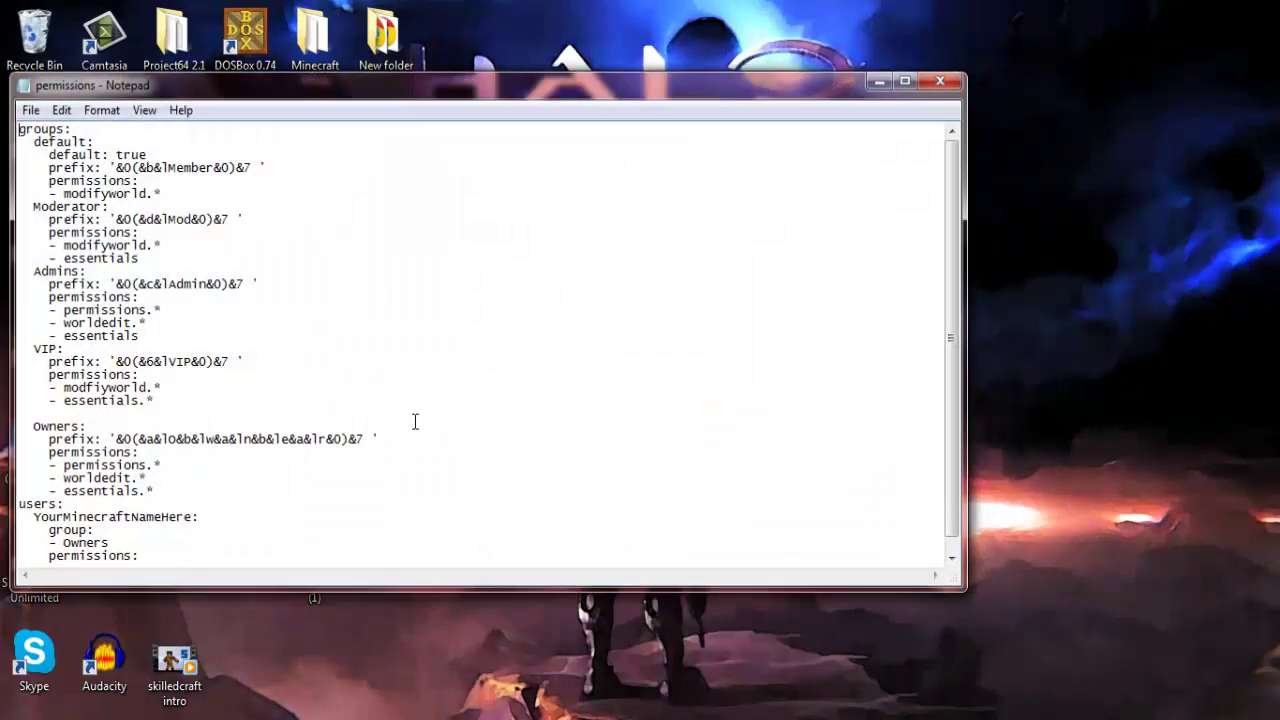
{"action": "left_click", "coordinate": [904, 80]}
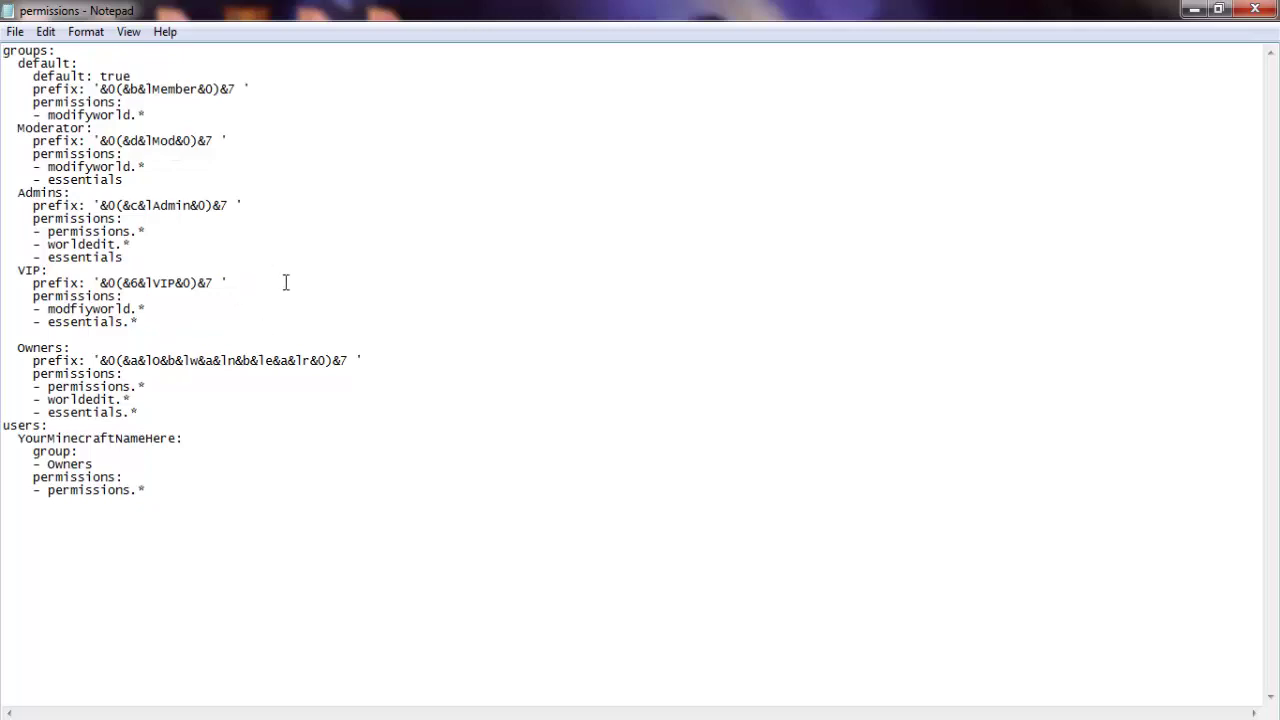
{"action": "left_click", "coordinate": [214, 324]}
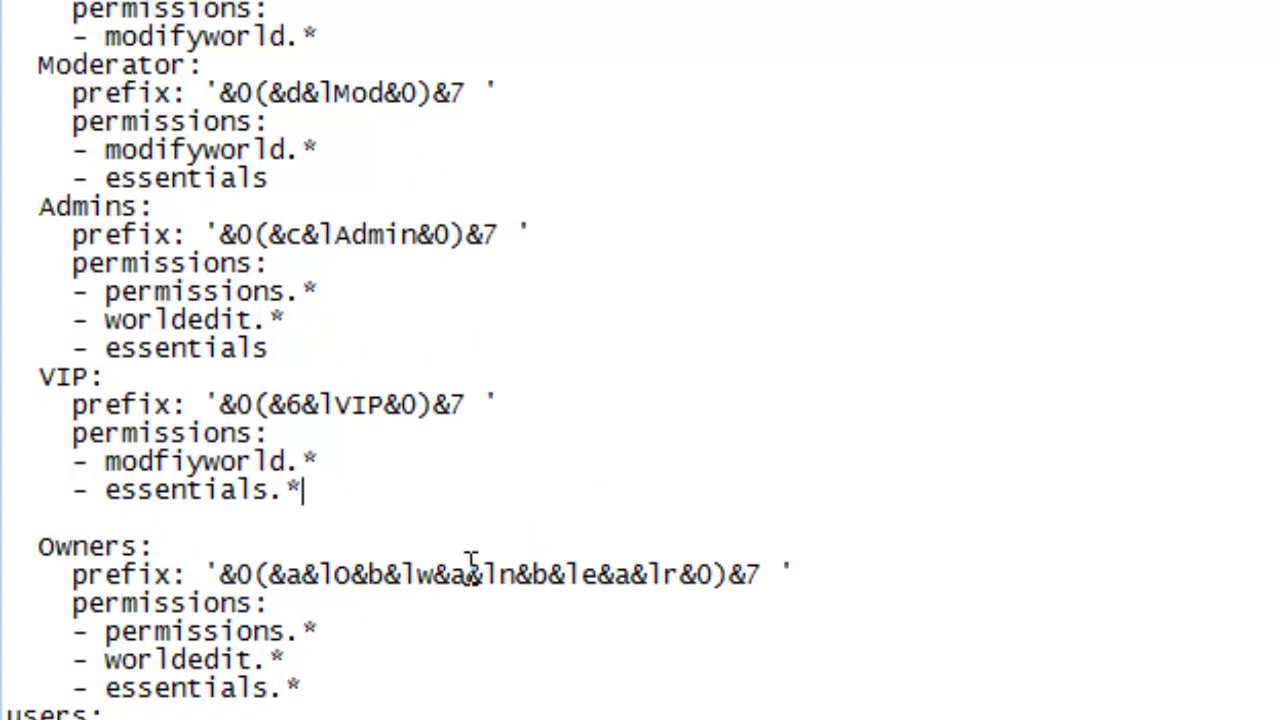
{"action": "key", "text": "Return"}
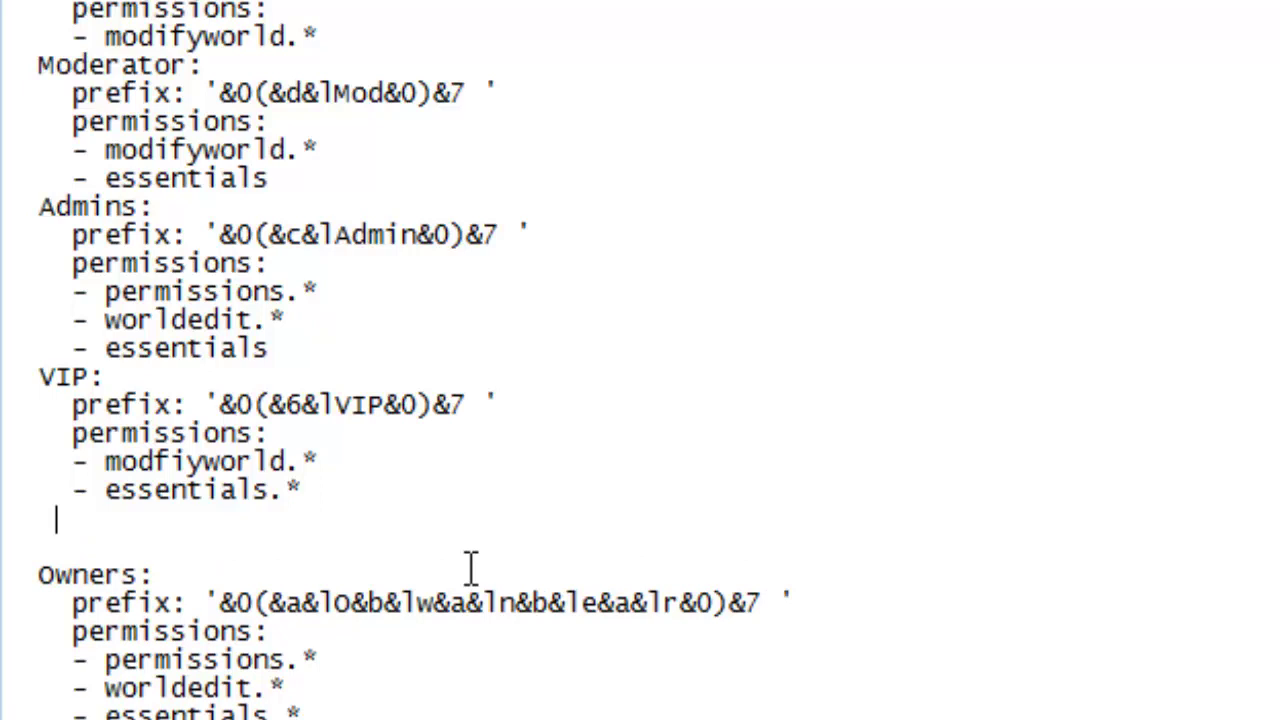
{"action": "key", "text": "BackSpace"}
{"action": "type", "text": "Ke"}
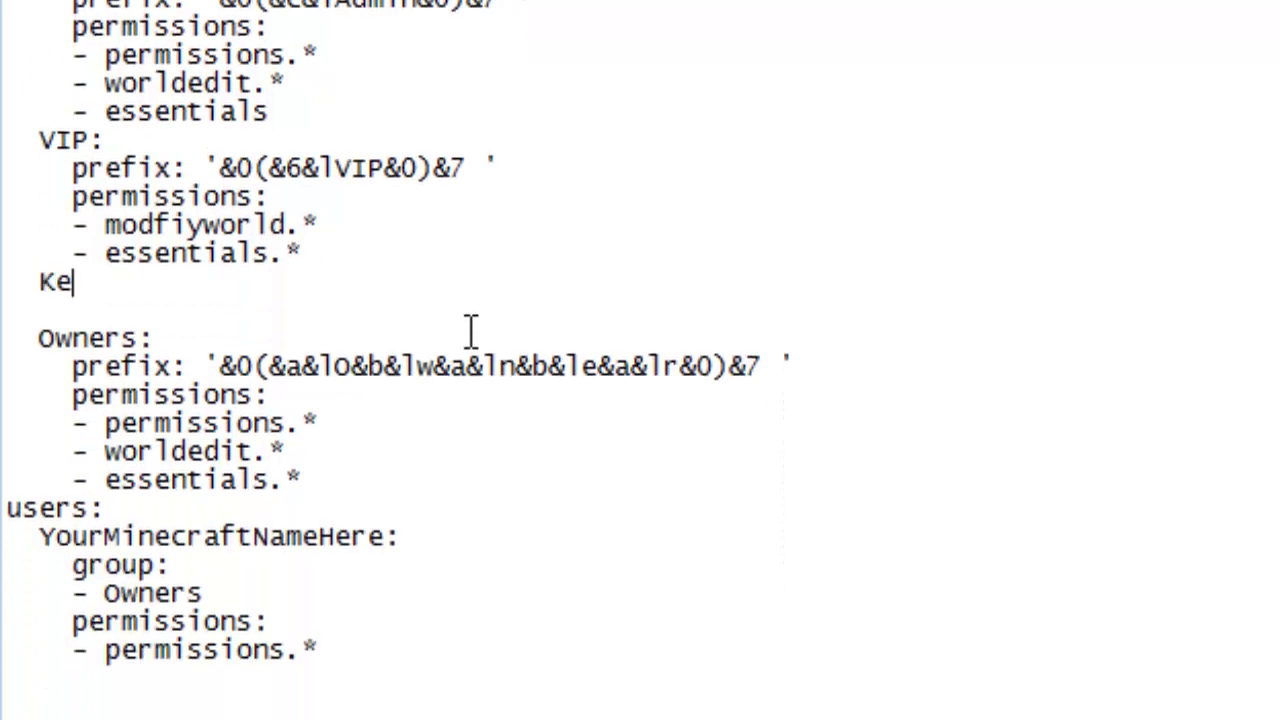
{"action": "type", "text": "vNation"}
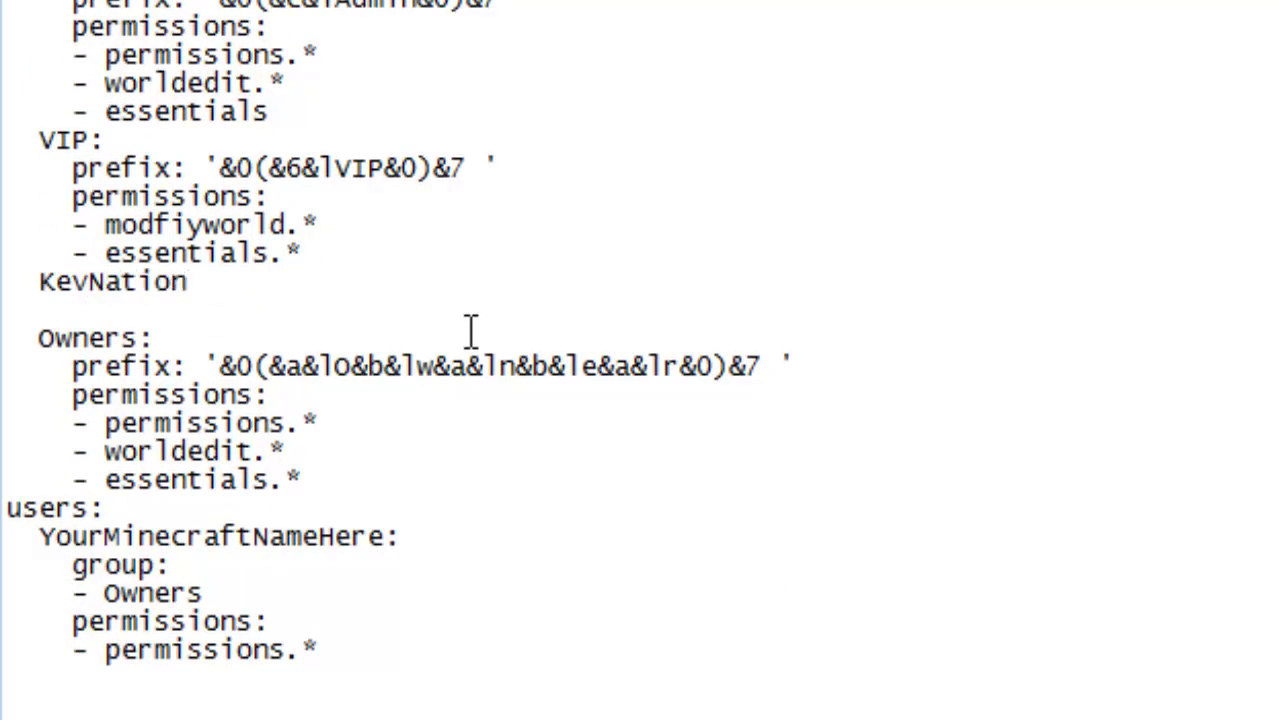
{"action": "type", "text": "::"}
Step: Add the indented line "prefix: '&bKNation'" under the KevNation group
{"action": "key", "text": "Return"}
{"action": "type", "text": "pre"}
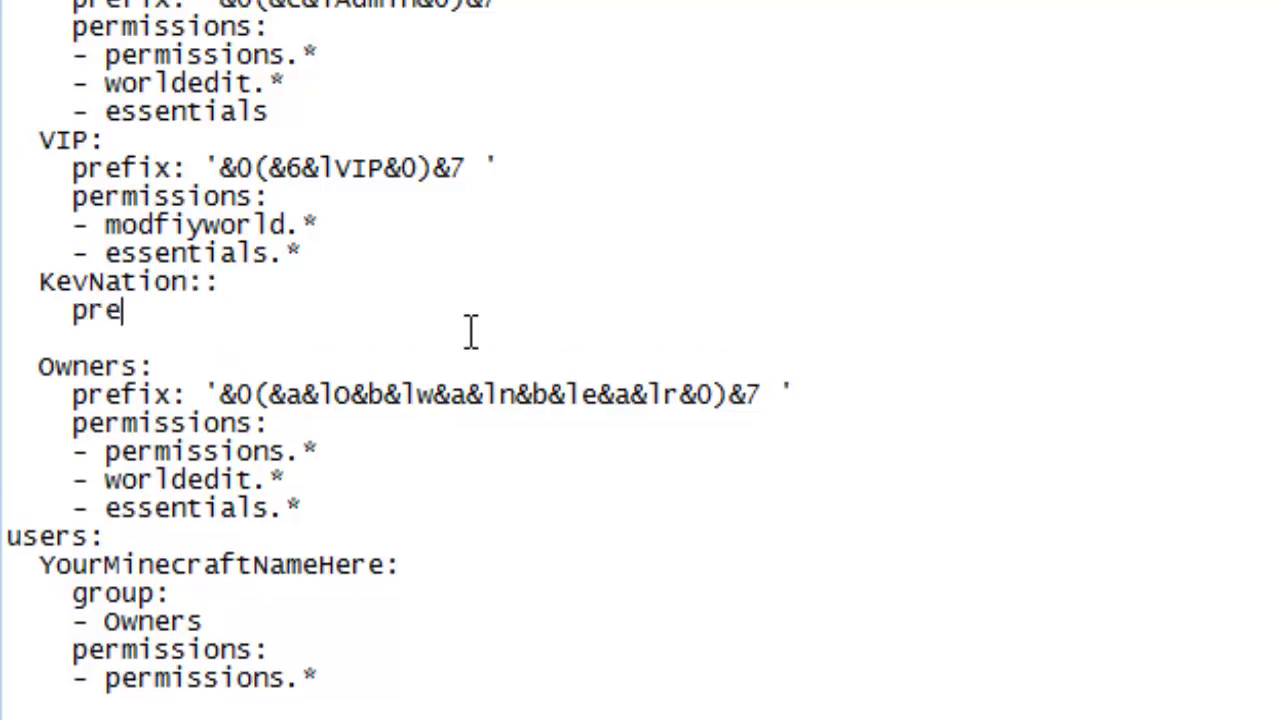
{"action": "type", "text": "fix: "}
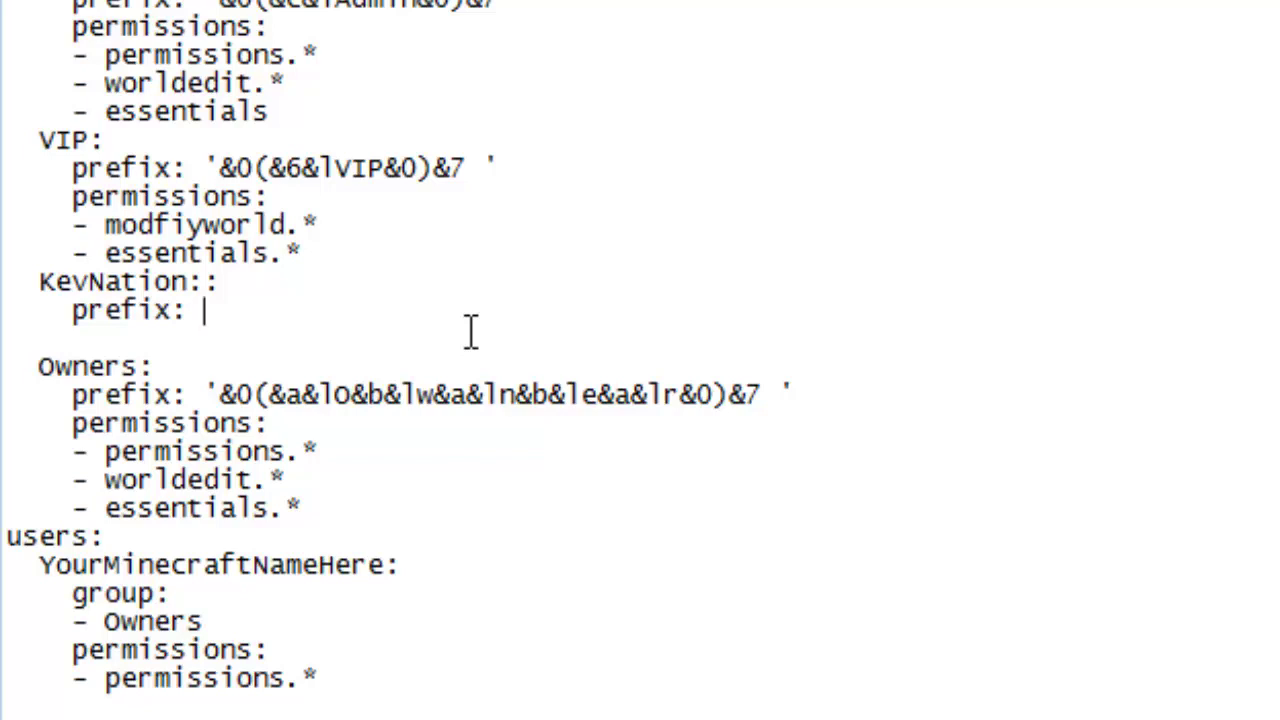
{"action": "type", "text": "'&b"}
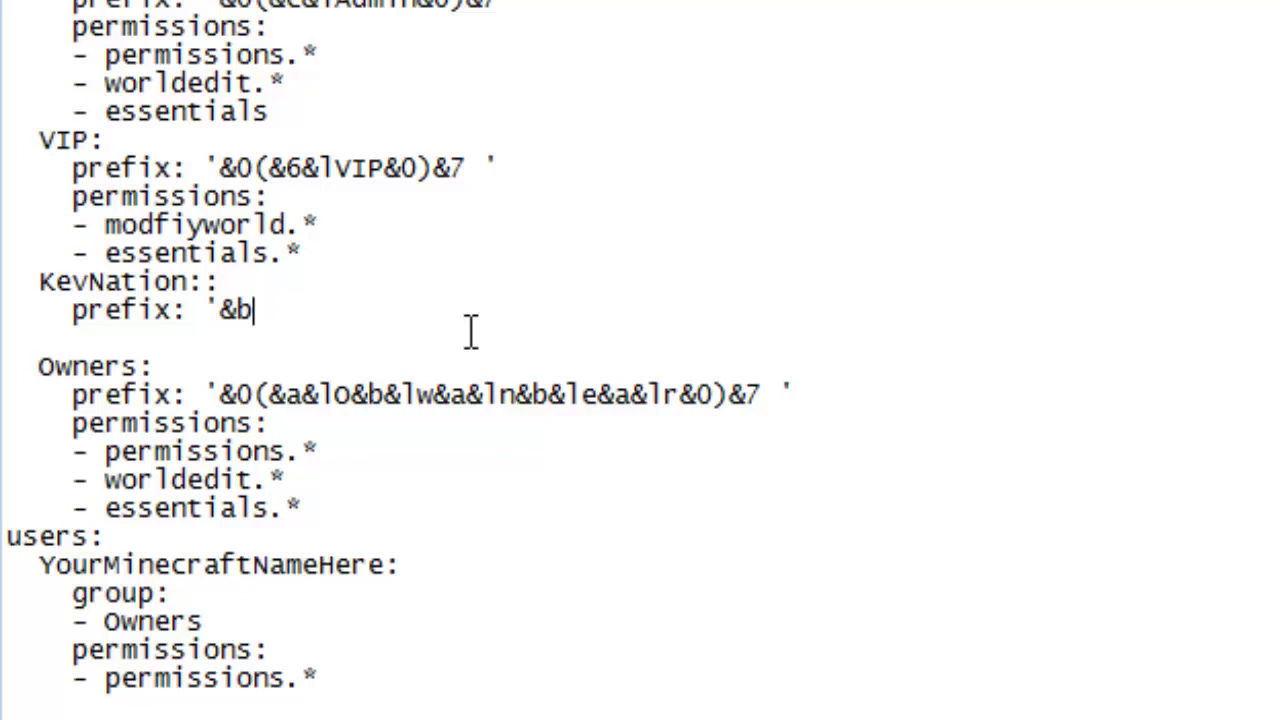
{"action": "type", "text": "KNattio"}
{"action": "key", "text": "BackSpace"}
{"action": "key", "text": "BackSpace"}
{"action": "key", "text": "BackSpace"}
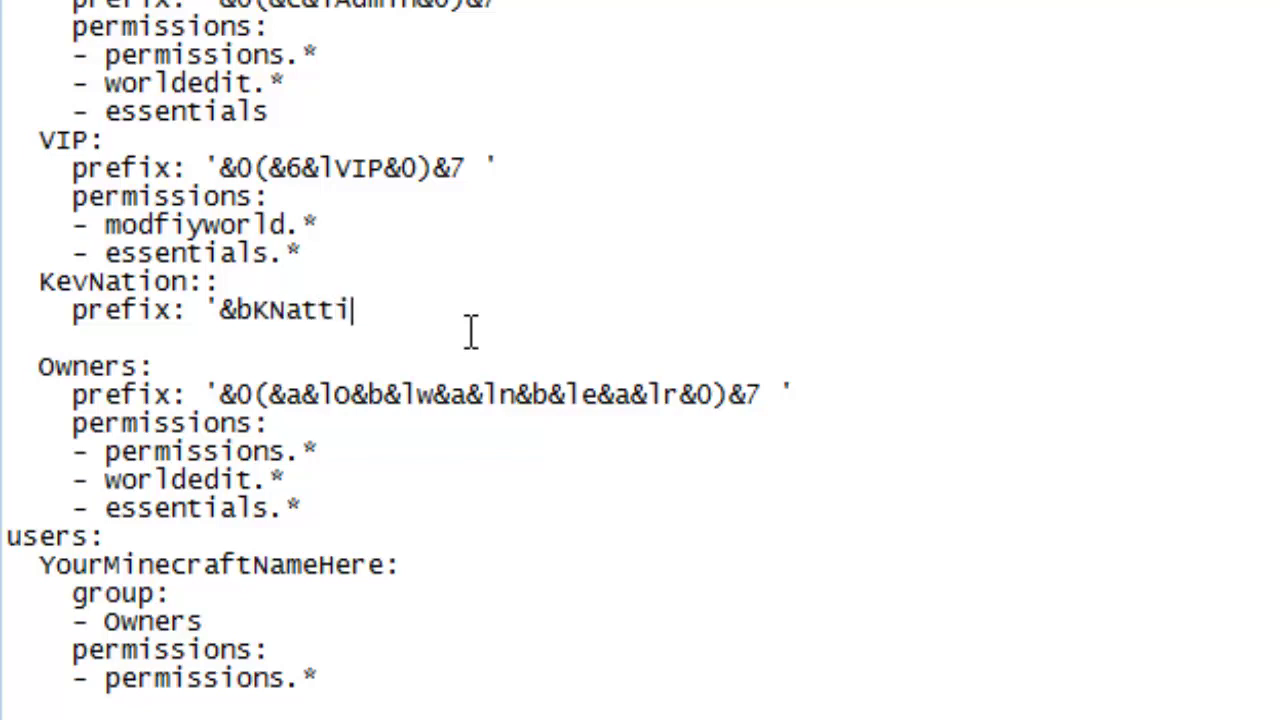
{"action": "type", "text": "ion'"}
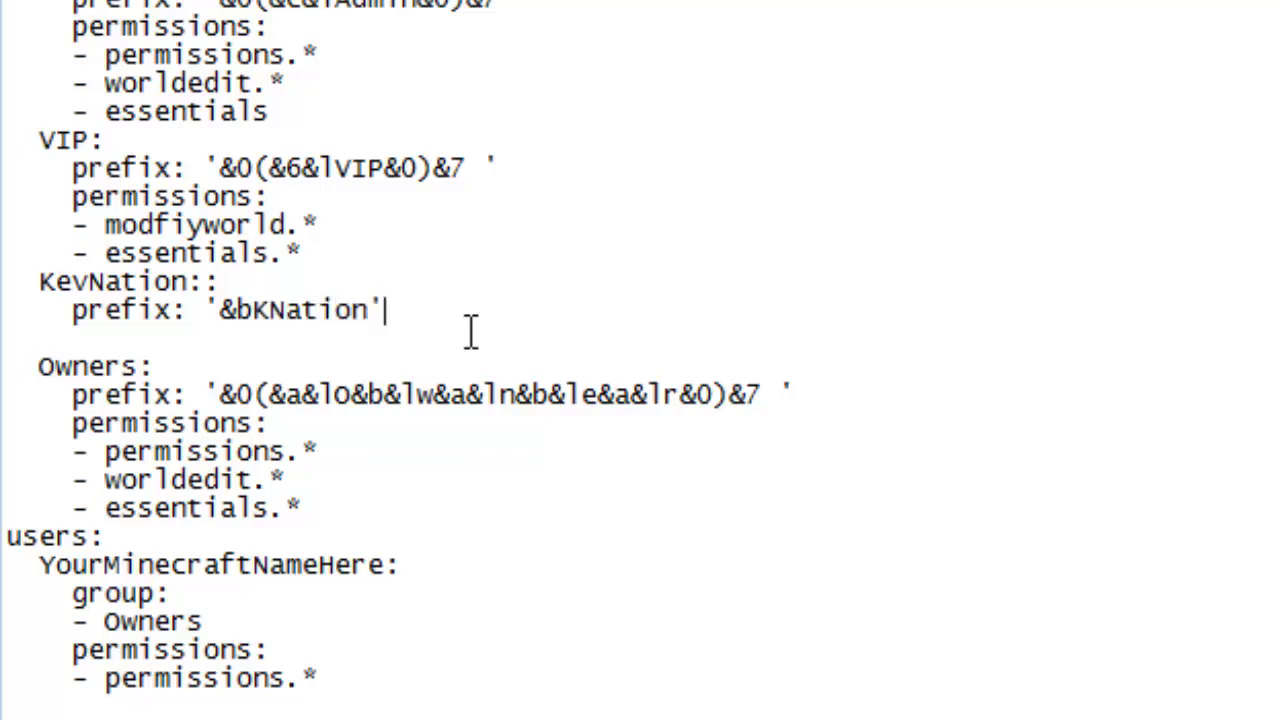
Step: Add an indented "permissions:" line below the KevNation group's prefix
{"action": "key", "text": "Return"}
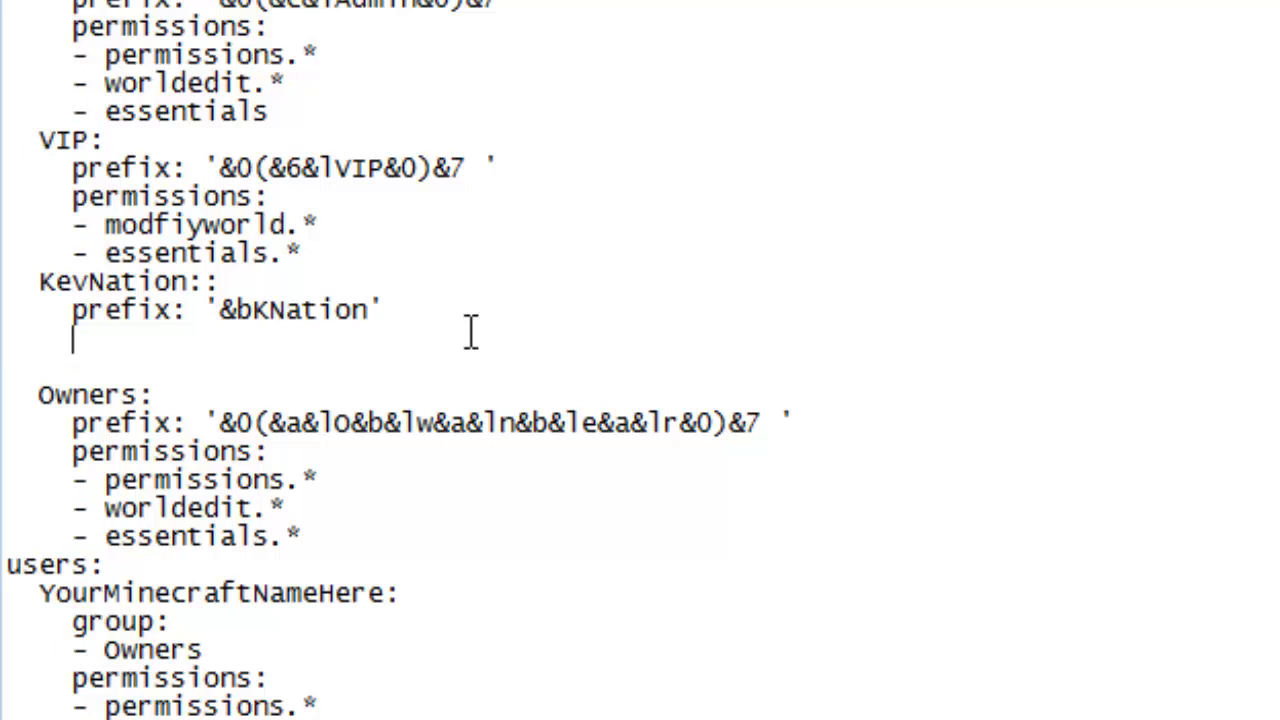
{"action": "type", "text": "permm"}
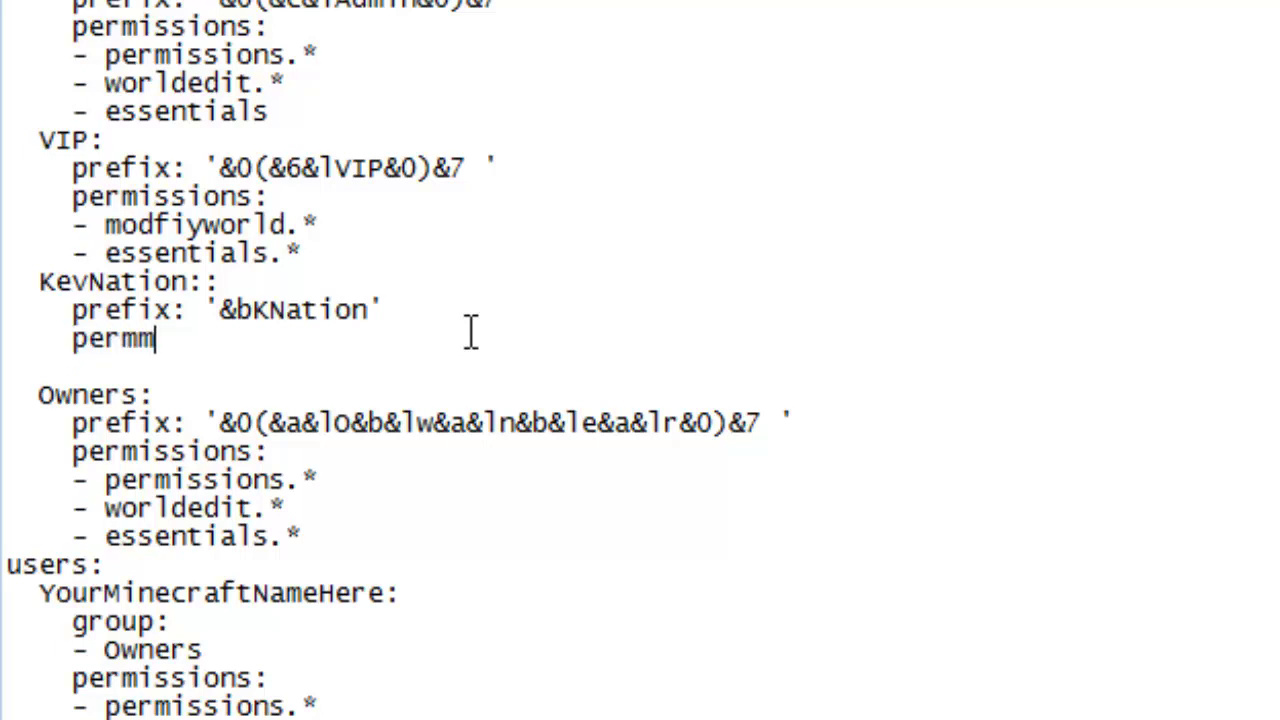
{"action": "key", "text": "BackSpace"}
{"action": "type", "text": "ission"}
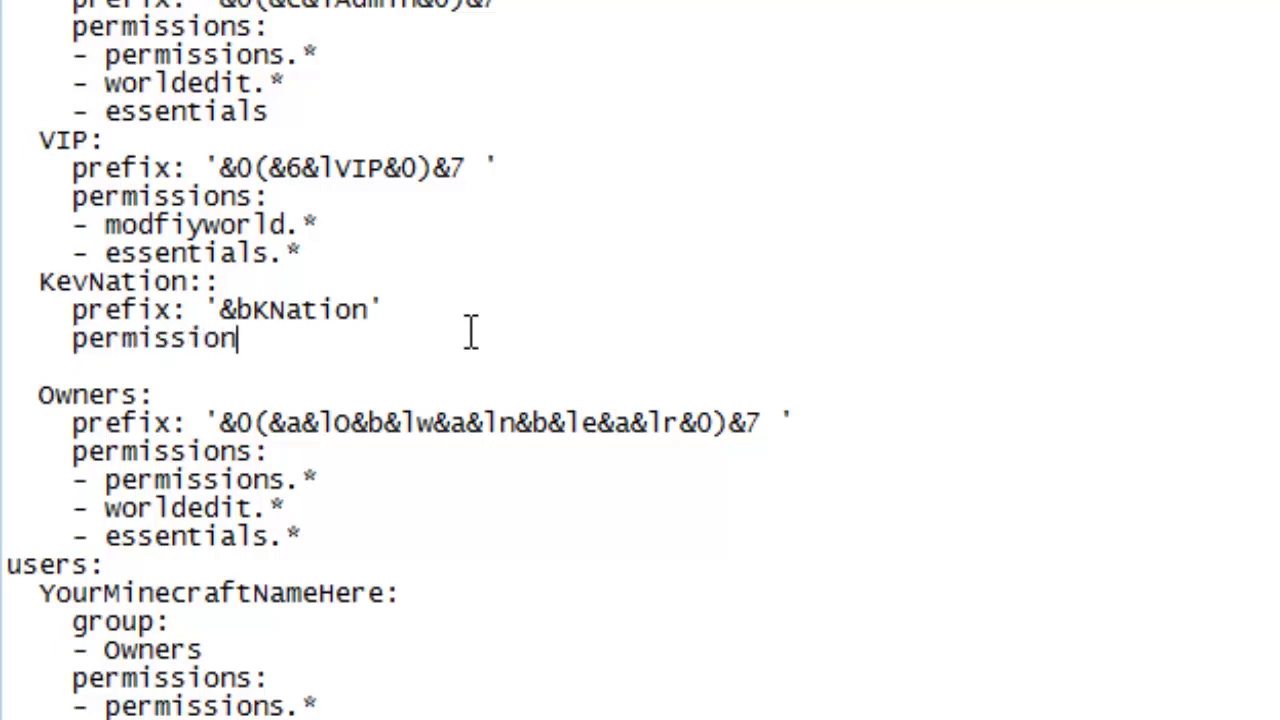
{"action": "type", "text": "s:"}
{"action": "key", "text": "Return"}
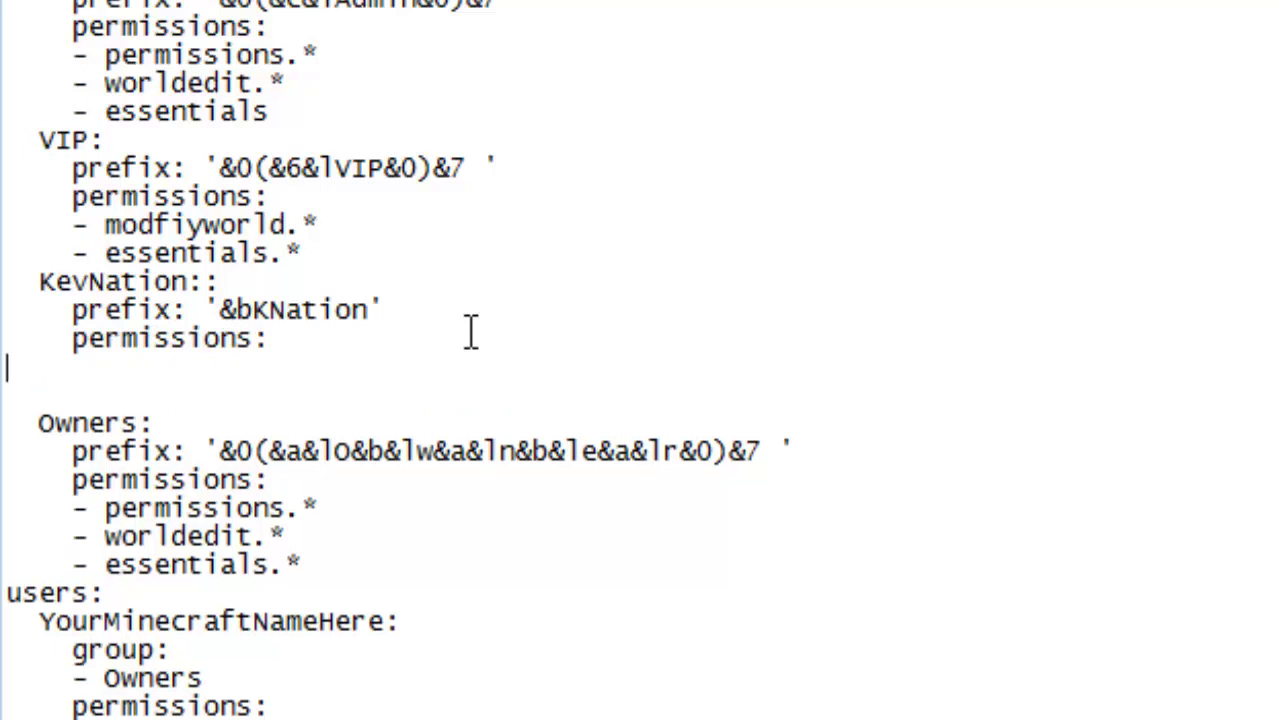
Step: List "- modfiyworld.*" and "- essentials.*" under the KevNation group's permissions
{"action": "type", "text": "j"}
{"action": "key", "text": "BackSpace"}
{"action": "key", "text": "BackSpace"}
{"action": "type", "text": "- modfi"}
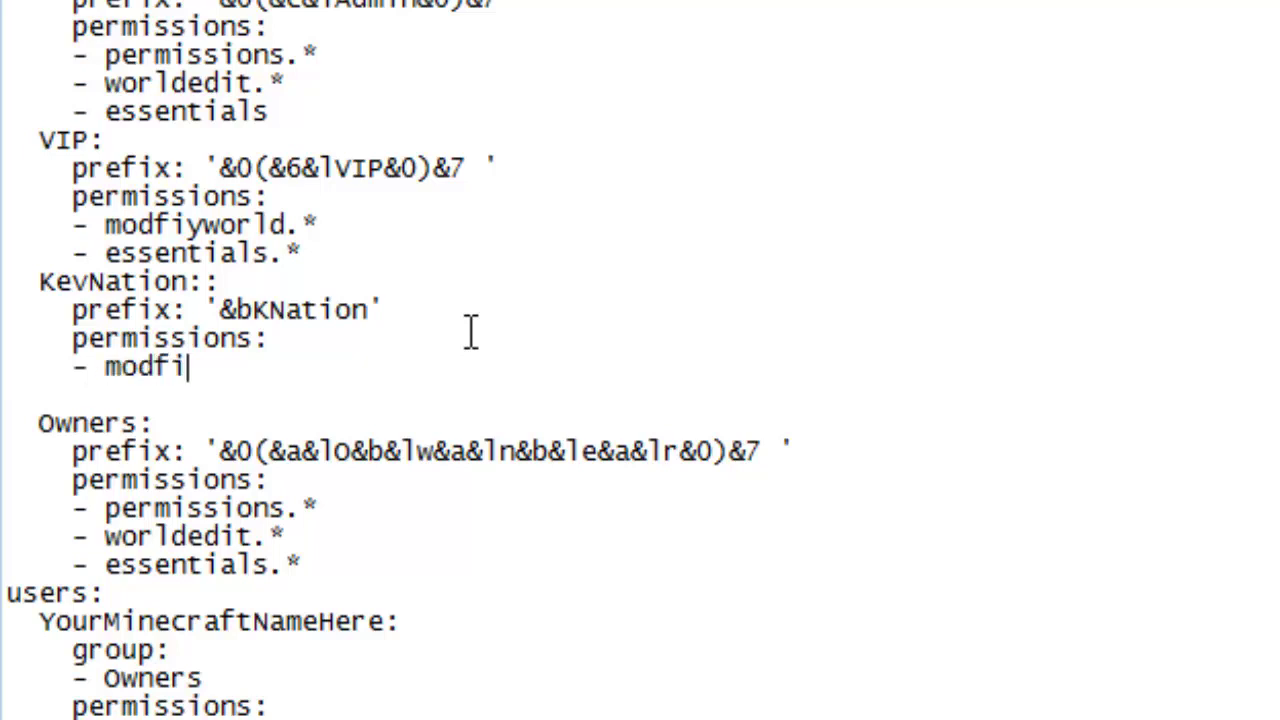
{"action": "type", "text": "yworld."}
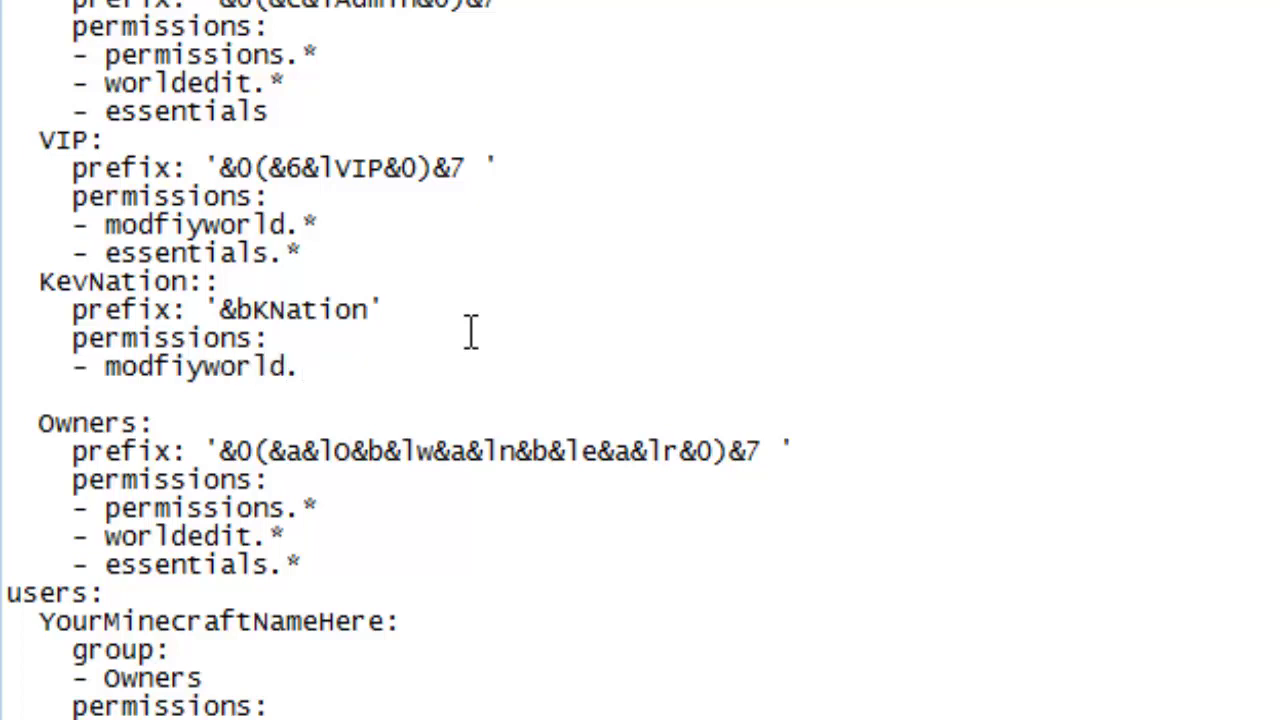
{"action": "type", "text": "*"}
{"action": "key", "text": "Return"}
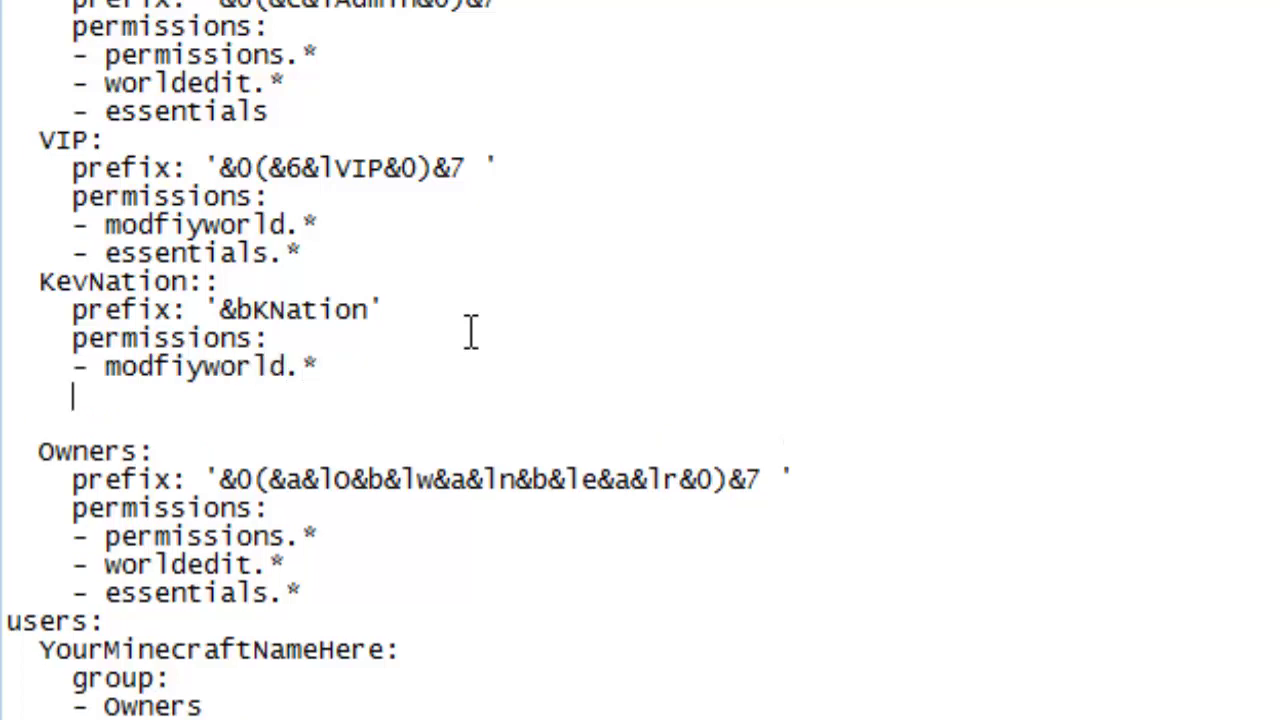
{"action": "type", "text": "- essentia"}
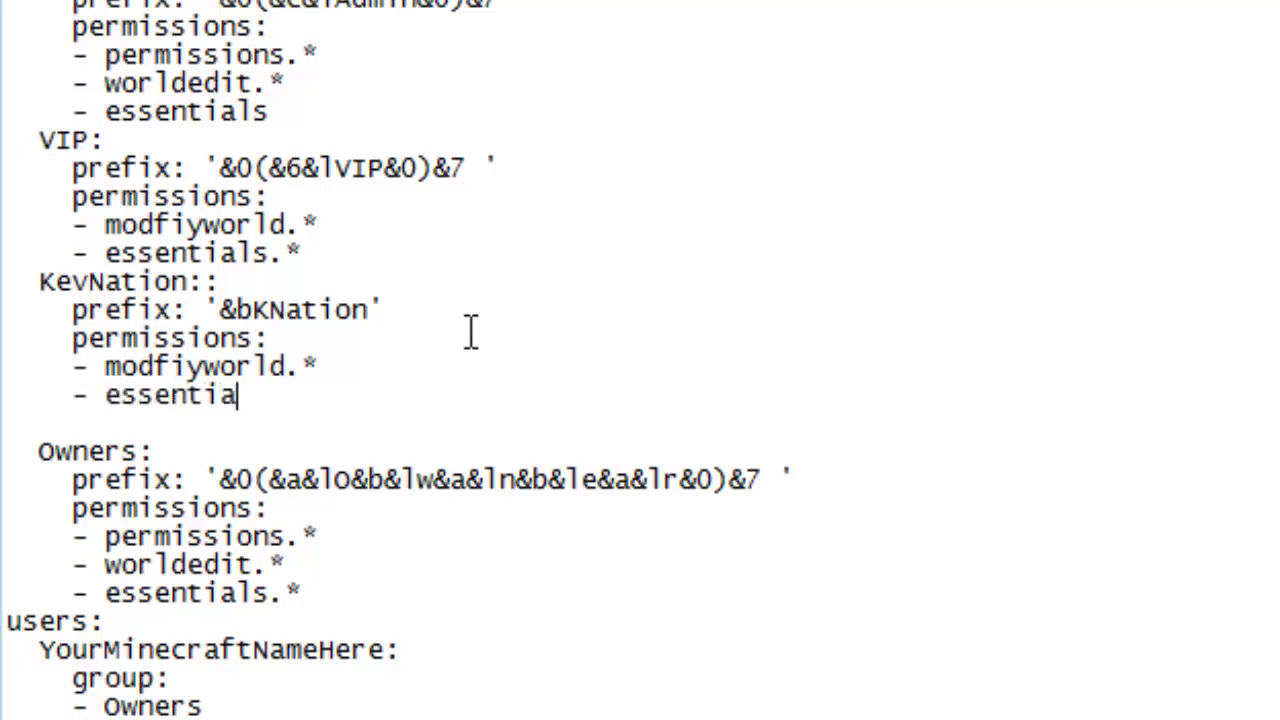
{"action": "type", "text": "ls.*"}
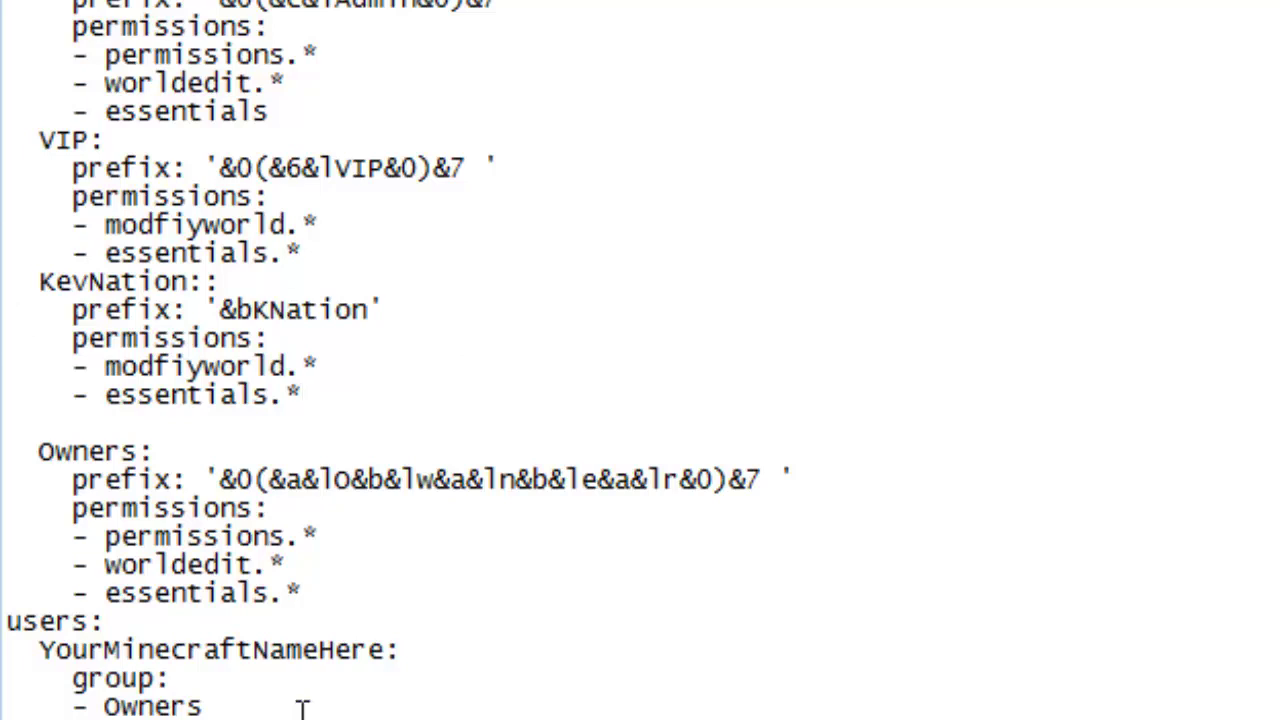
Step: Delete the whole KevNation group and the blank line left between the VIP and Owners groups
{"action": "left_click", "coordinate": [315, 441]}
{"action": "left_click", "coordinate": [320, 416]}
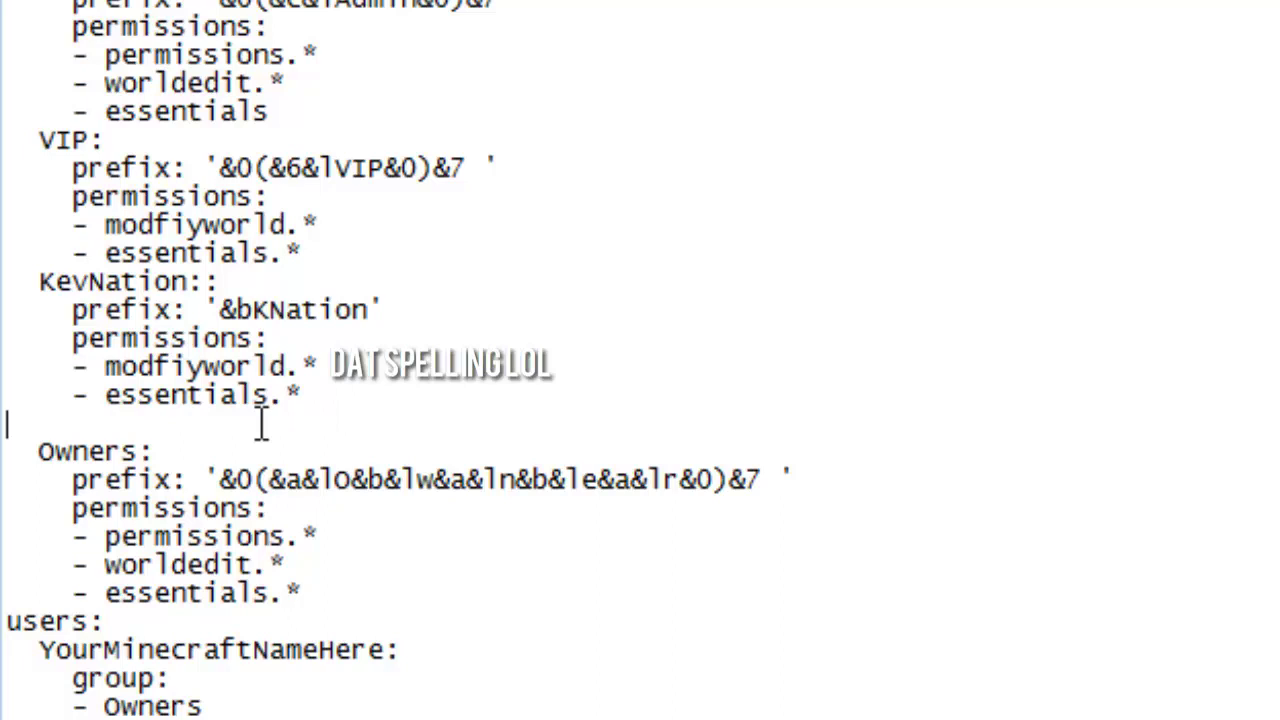
{"action": "left_click_drag", "start_coordinate": [260, 424], "coordinate": [4, 290]}
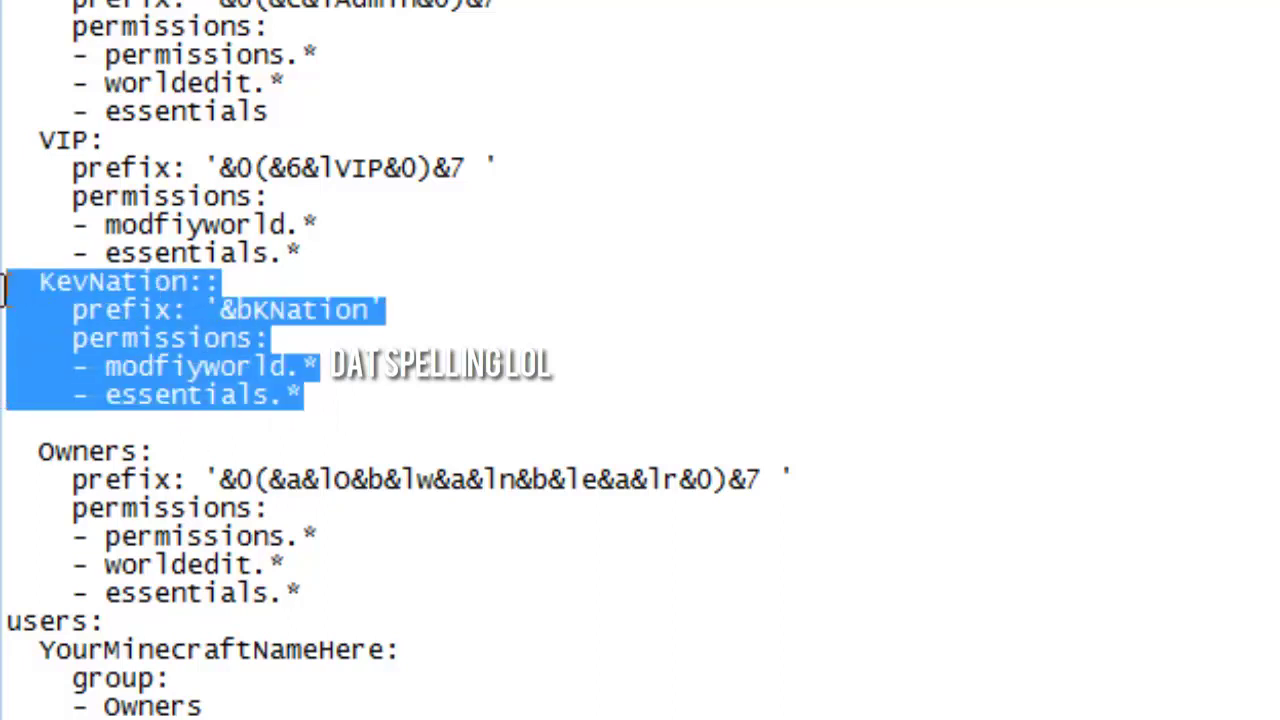
{"action": "key", "text": "BackSpace"}
{"action": "key", "text": "BackSpace"}
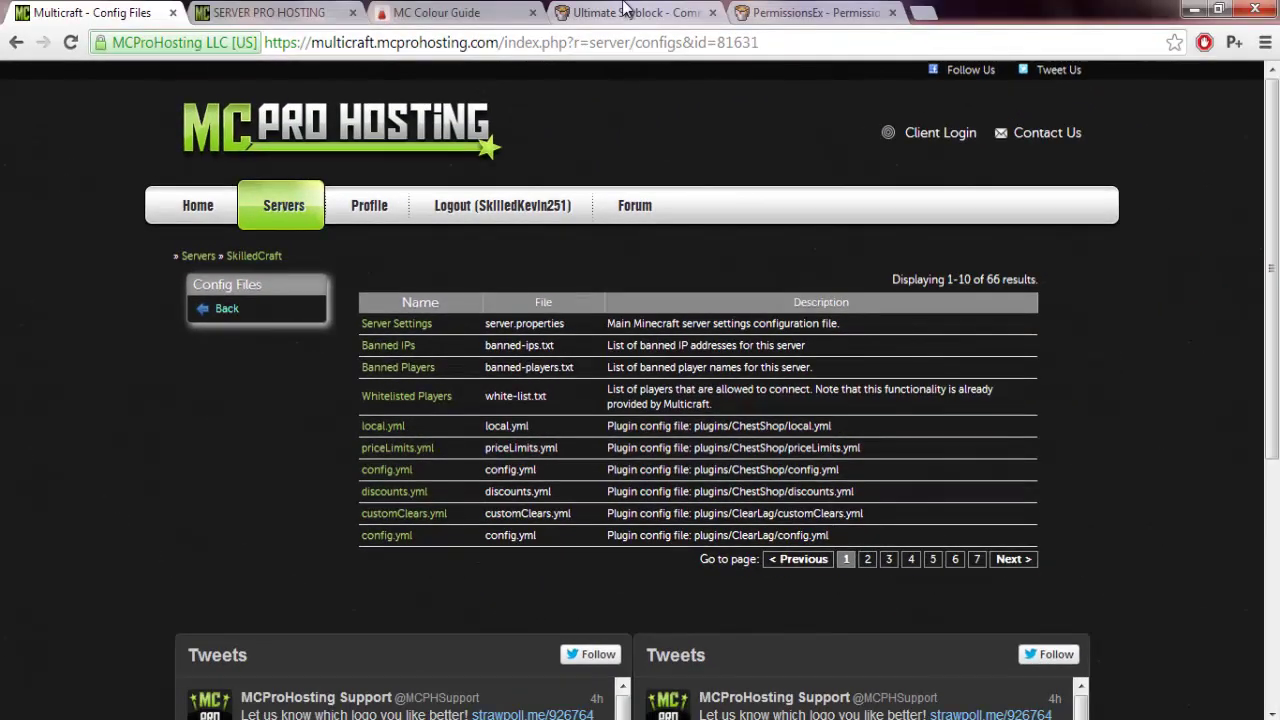
Step: Switch to the Ultimate Skyblock page in Chrome and go back from its command list to the plugin's overview
{"action": "left_click", "coordinate": [624, 10]}
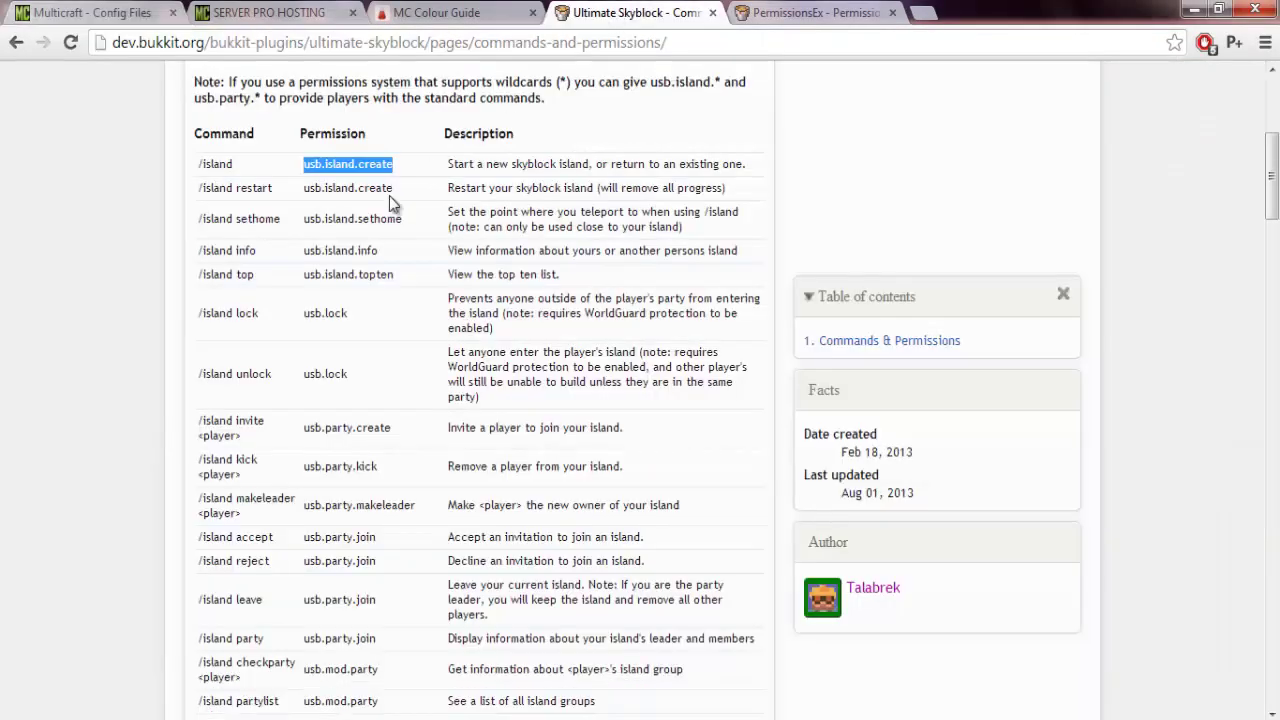
{"action": "scroll", "coordinate": [420, 225], "scroll_direction": "up", "scroll_amount": 1}
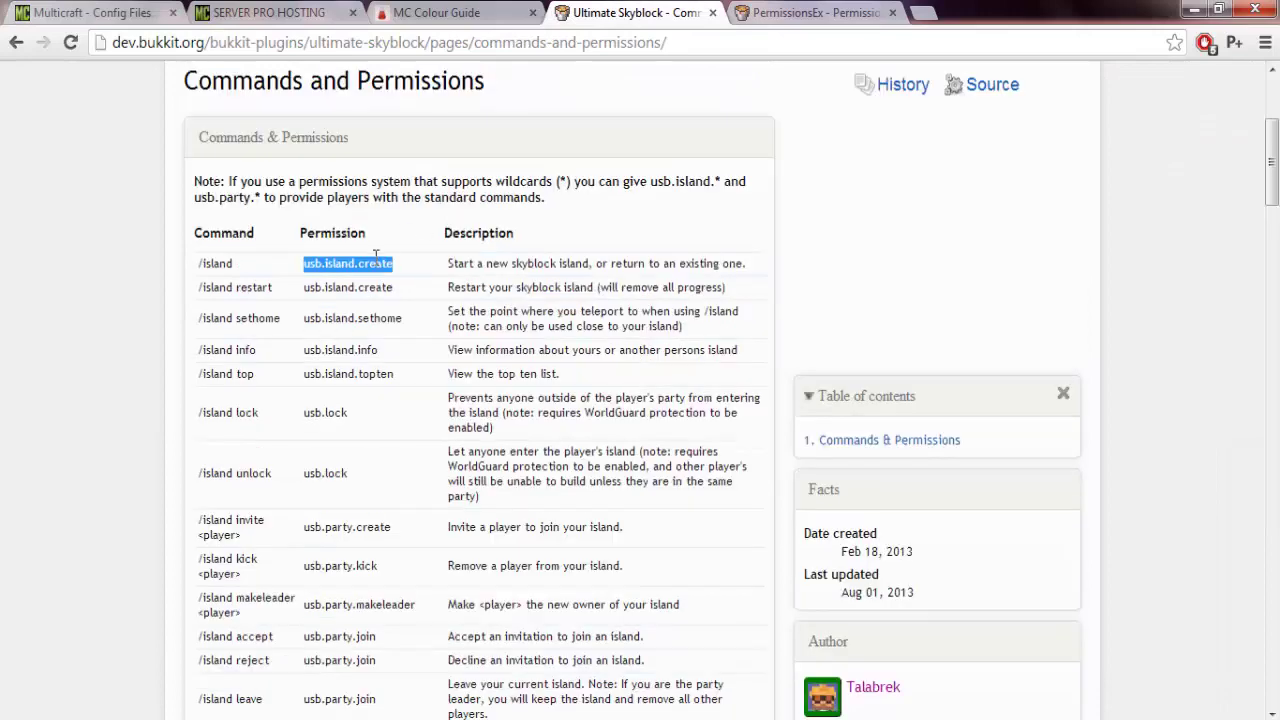
{"action": "left_click", "coordinate": [404, 286]}
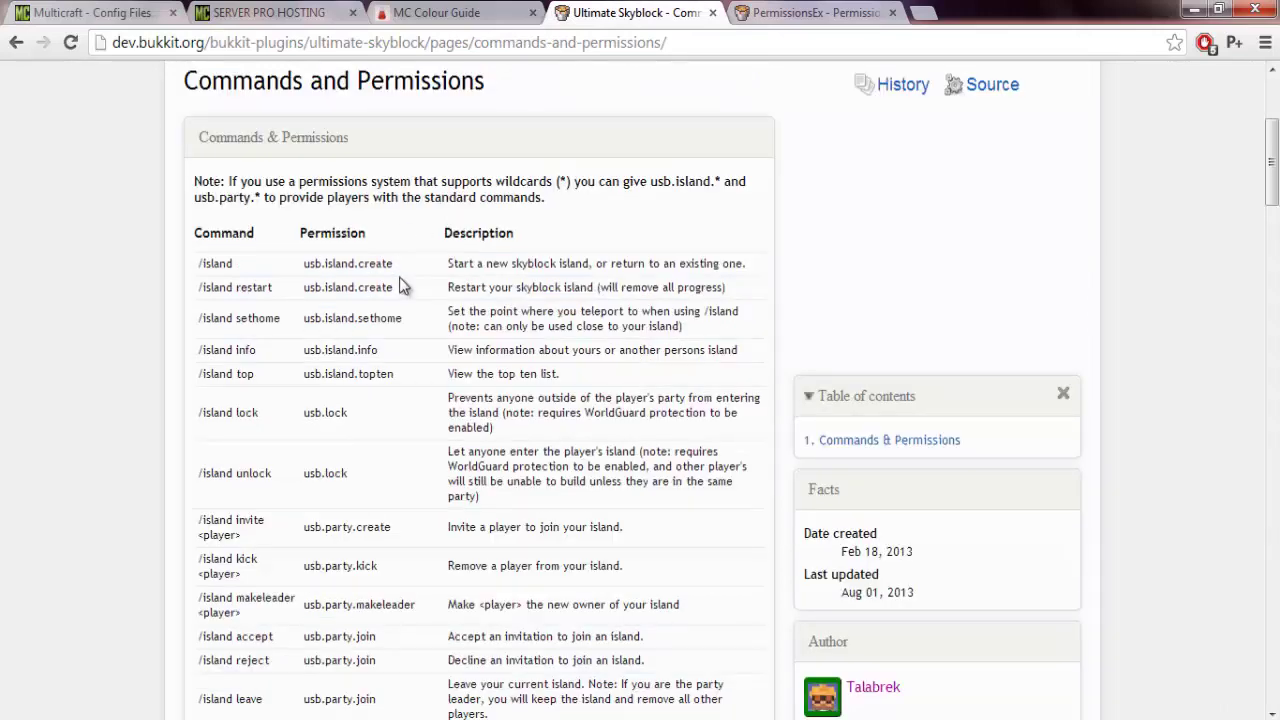
{"action": "scroll", "coordinate": [266, 405], "scroll_direction": "up", "scroll_amount": 2}
{"action": "left_click", "coordinate": [16, 42]}
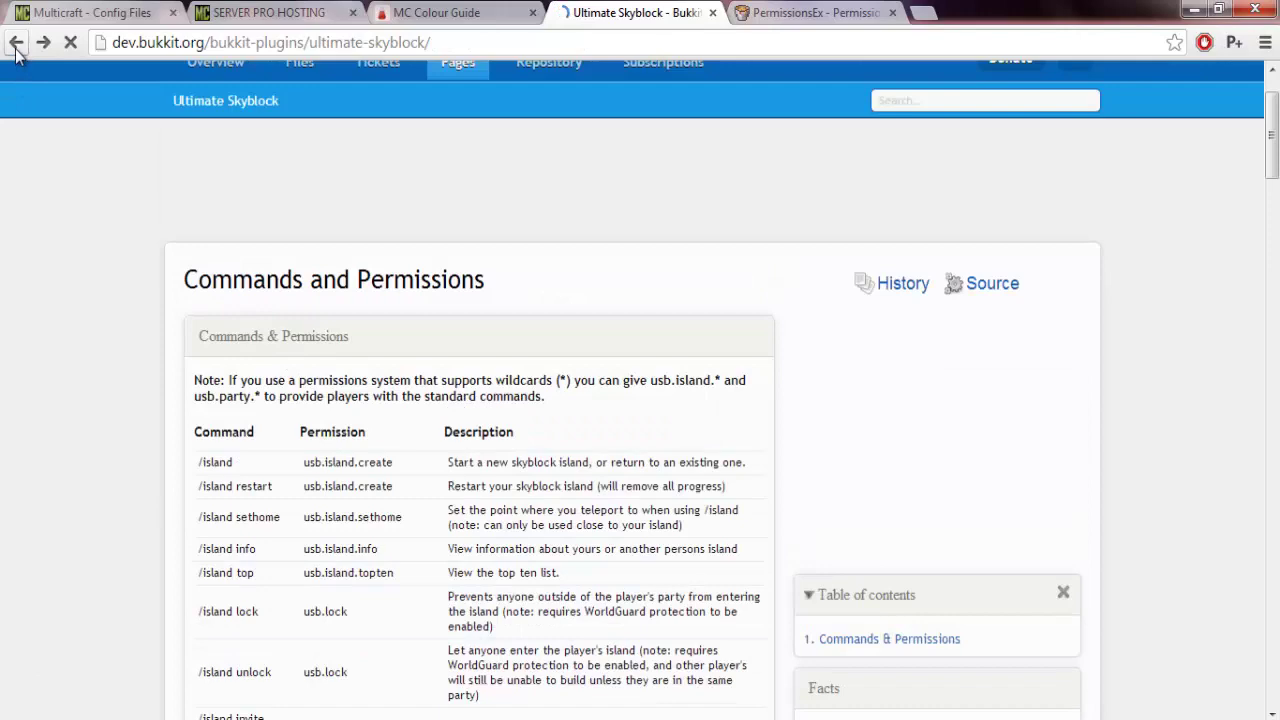
Step: Look over the Ultimate Skyblock overview and open its Commands and Permissions page
{"action": "scroll", "coordinate": [443, 368], "scroll_direction": "up", "scroll_amount": 2}
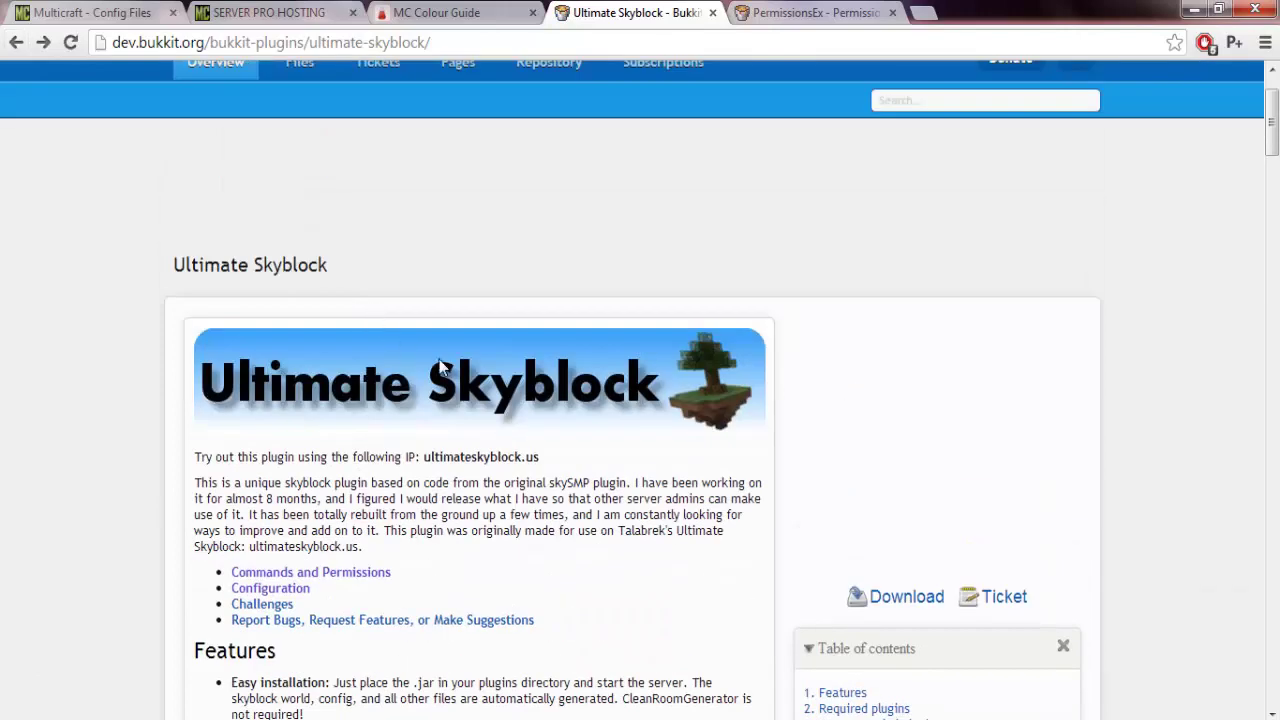
{"action": "scroll", "coordinate": [390, 447], "scroll_direction": "down", "scroll_amount": 2}
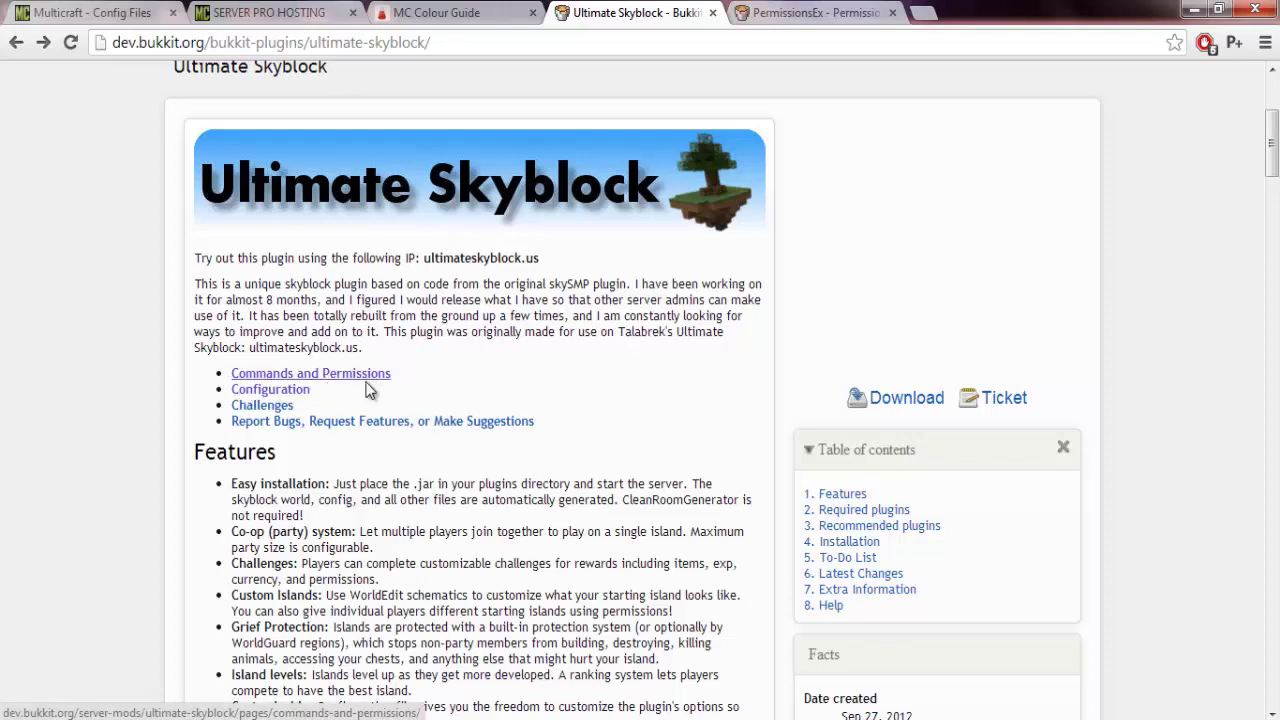
{"action": "scroll", "coordinate": [690, 508], "scroll_direction": "down", "scroll_amount": 2}
{"action": "scroll", "coordinate": [675, 500], "scroll_direction": "up", "scroll_amount": 2}
{"action": "scroll", "coordinate": [395, 500], "scroll_direction": "up", "scroll_amount": 2}
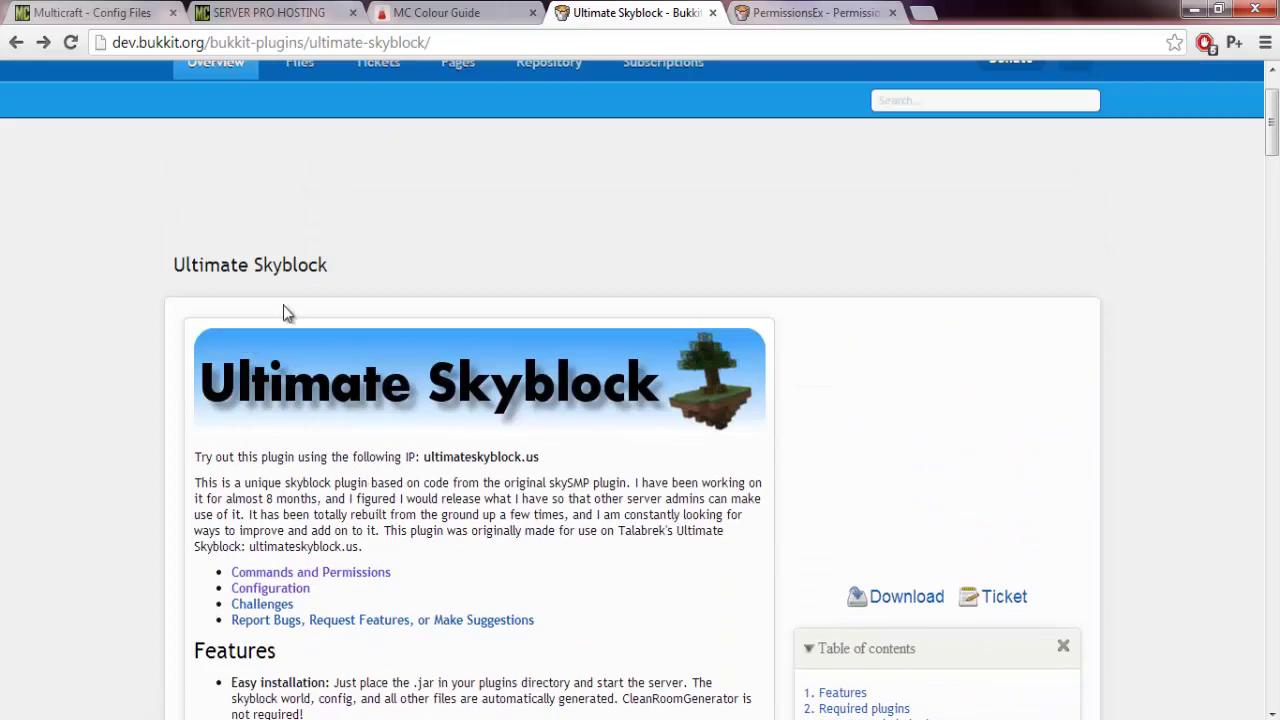
{"action": "scroll", "coordinate": [283, 313], "scroll_direction": "up", "scroll_amount": 2}
{"action": "scroll", "coordinate": [300, 163], "scroll_direction": "down", "scroll_amount": 2}
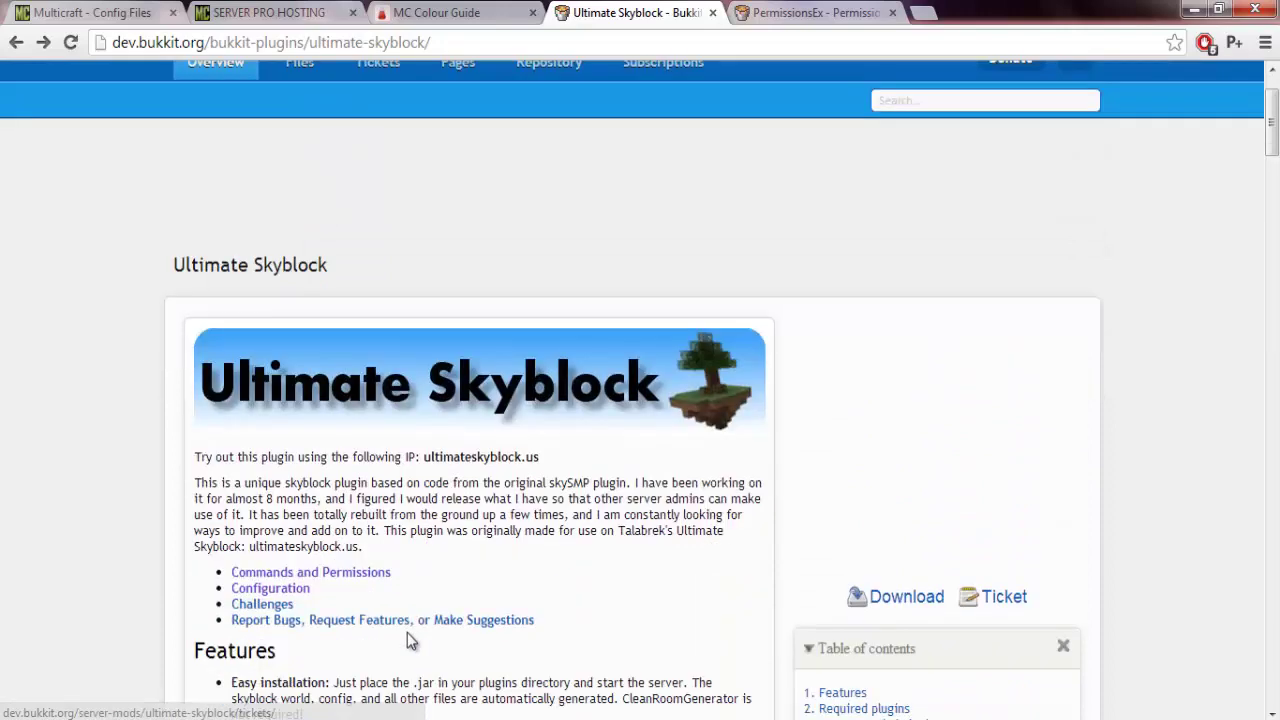
{"action": "left_click", "coordinate": [361, 583]}
{"action": "scroll", "coordinate": [395, 420], "scroll_direction": "down", "scroll_amount": 3}
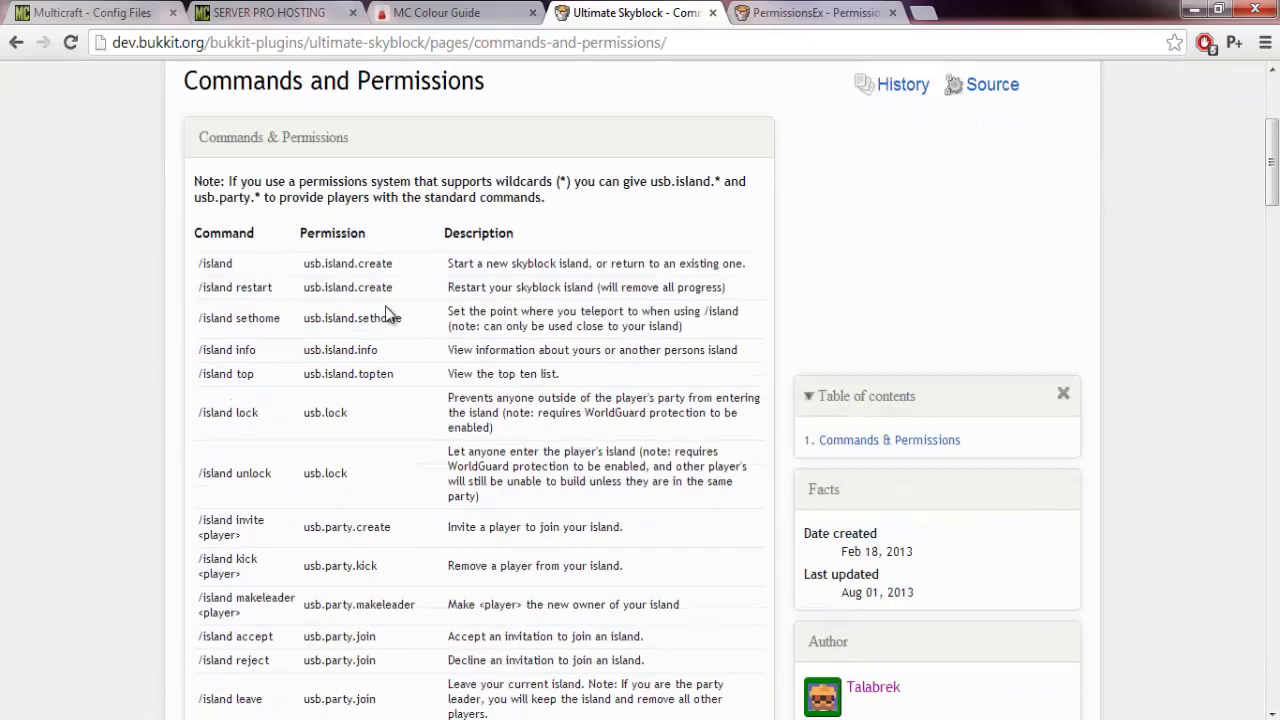
Step: Examine the /island commands and their matching permission nodes in the Commands & Permissions table
{"action": "scroll", "coordinate": [386, 540], "scroll_direction": "down", "scroll_amount": 1}
{"action": "scroll", "coordinate": [401, 467], "scroll_direction": "up", "scroll_amount": 1}
{"action": "left_click_drag", "start_coordinate": [396, 374], "coordinate": [246, 263]}
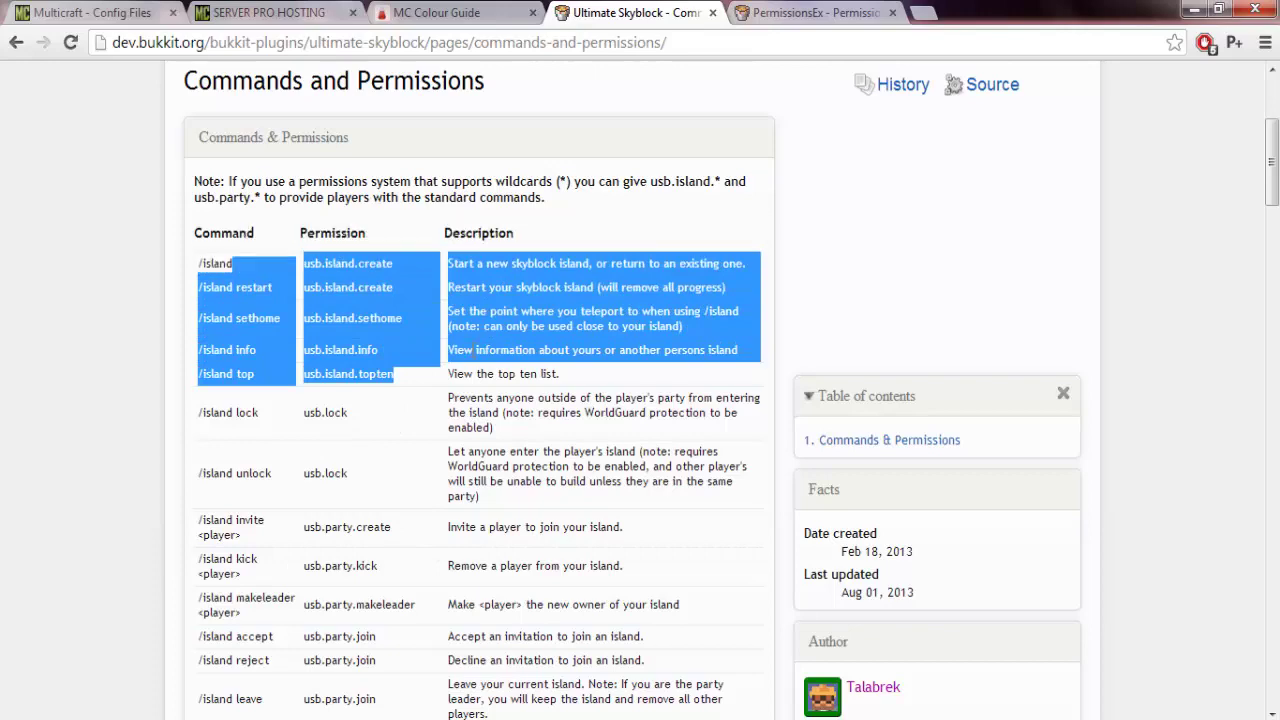
{"action": "scroll", "coordinate": [424, 650], "scroll_direction": "down", "scroll_amount": 1}
{"action": "scroll", "coordinate": [425, 657], "scroll_direction": "down", "scroll_amount": 2}
{"action": "scroll", "coordinate": [449, 686], "scroll_direction": "up", "scroll_amount": 3}
Step: Copy the usb.island.create permission node of the /island command
{"action": "left_click", "coordinate": [404, 259]}
{"action": "left_click_drag", "start_coordinate": [394, 266], "coordinate": [305, 262]}
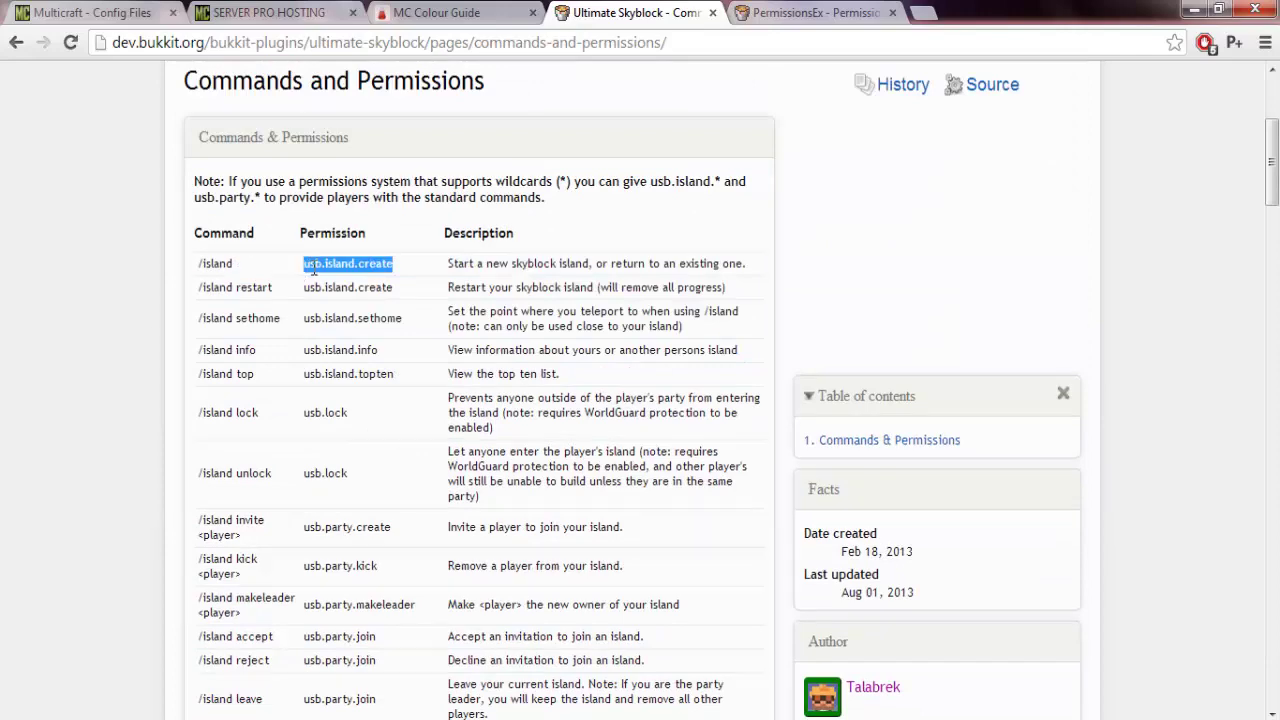
{"action": "right_click", "coordinate": [313, 268]}
{"action": "left_click", "coordinate": [350, 281]}
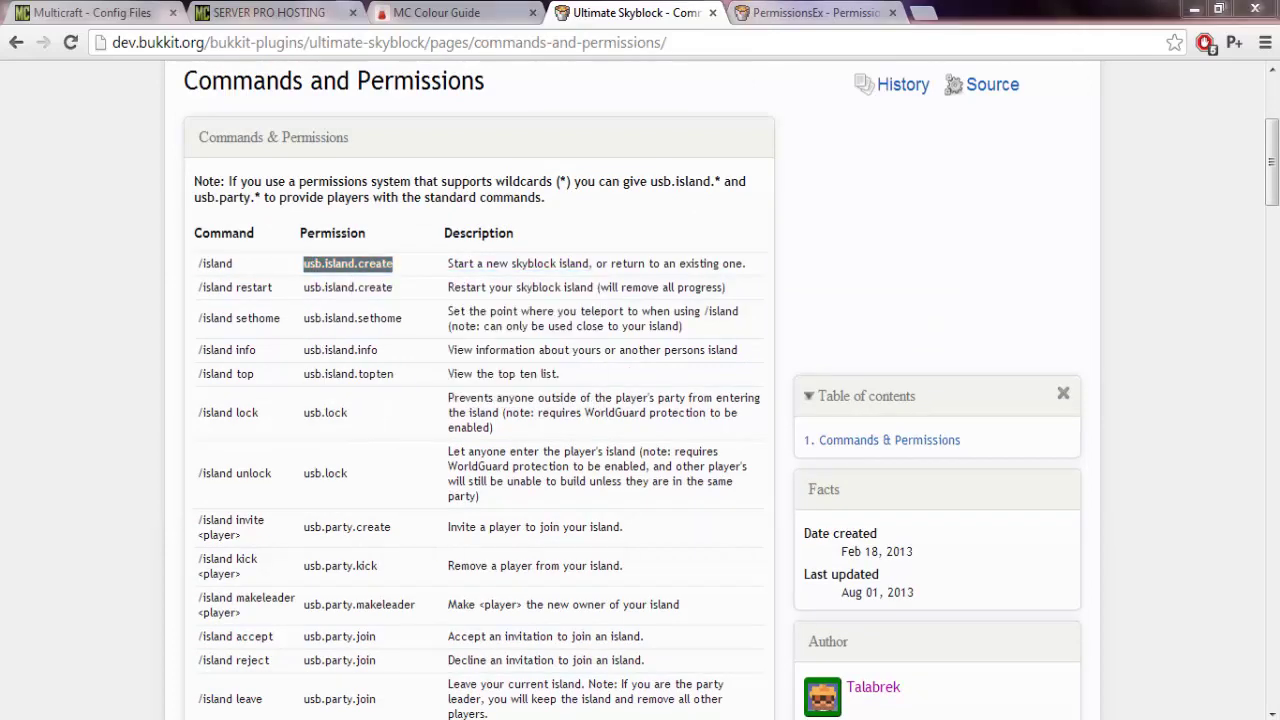
Step: Switch to the permissions file in Notepad and add "- usb.island.create" below the VIP group's essentials.* line
{"action": "key", "text": "alt+Tab"}
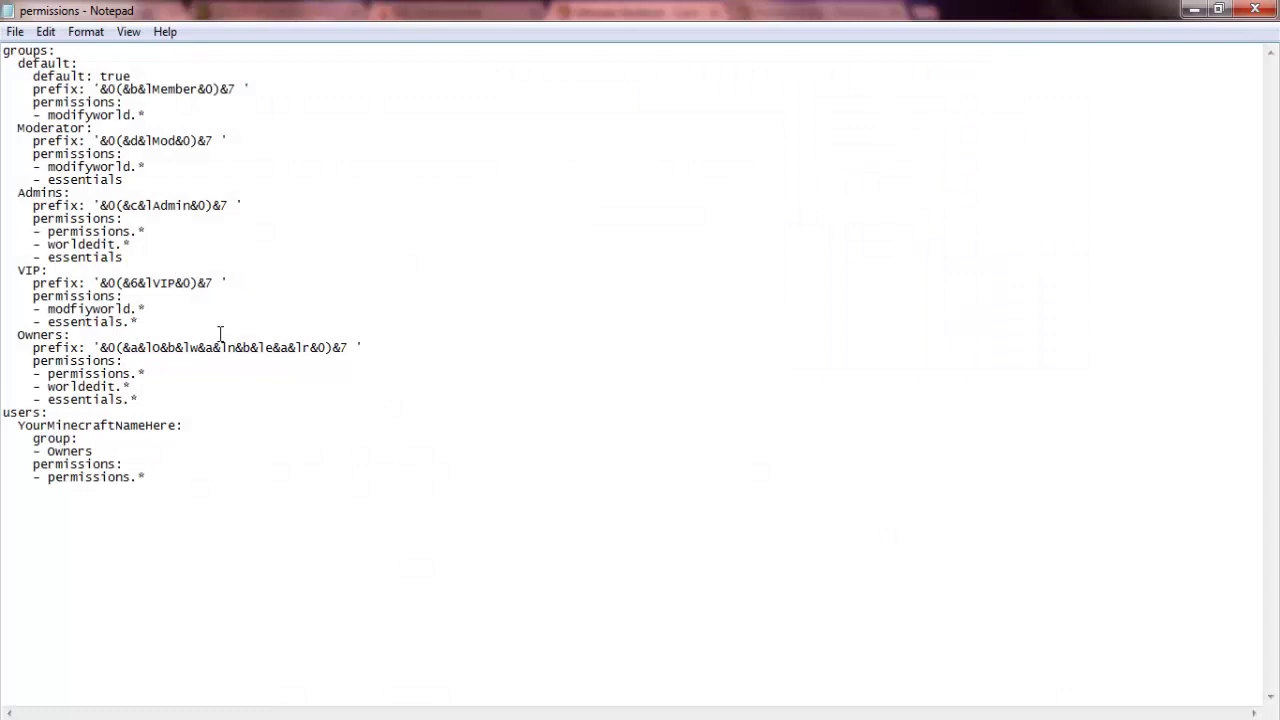
{"action": "left_click", "coordinate": [220, 330]}
{"action": "key", "text": "Return"}
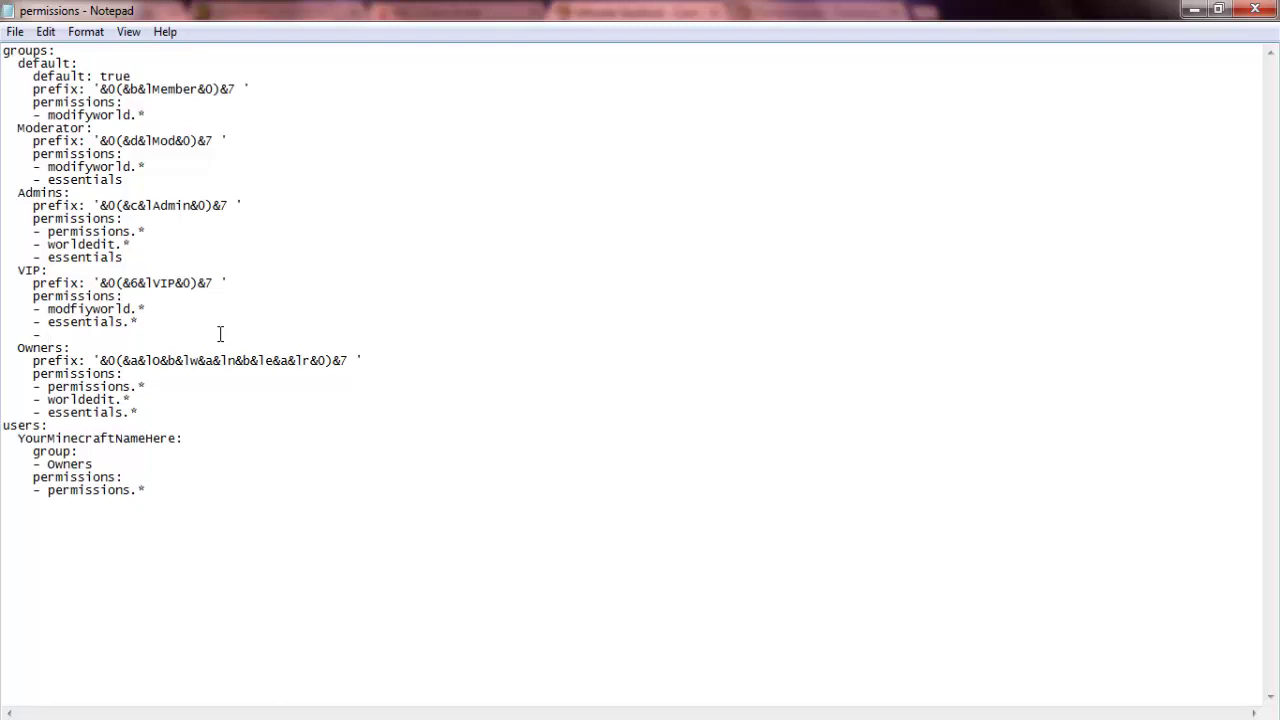
{"action": "key", "text": "ctrl+v"}
{"action": "left_click_drag", "start_coordinate": [3, 350], "coordinate": [3, 335]}
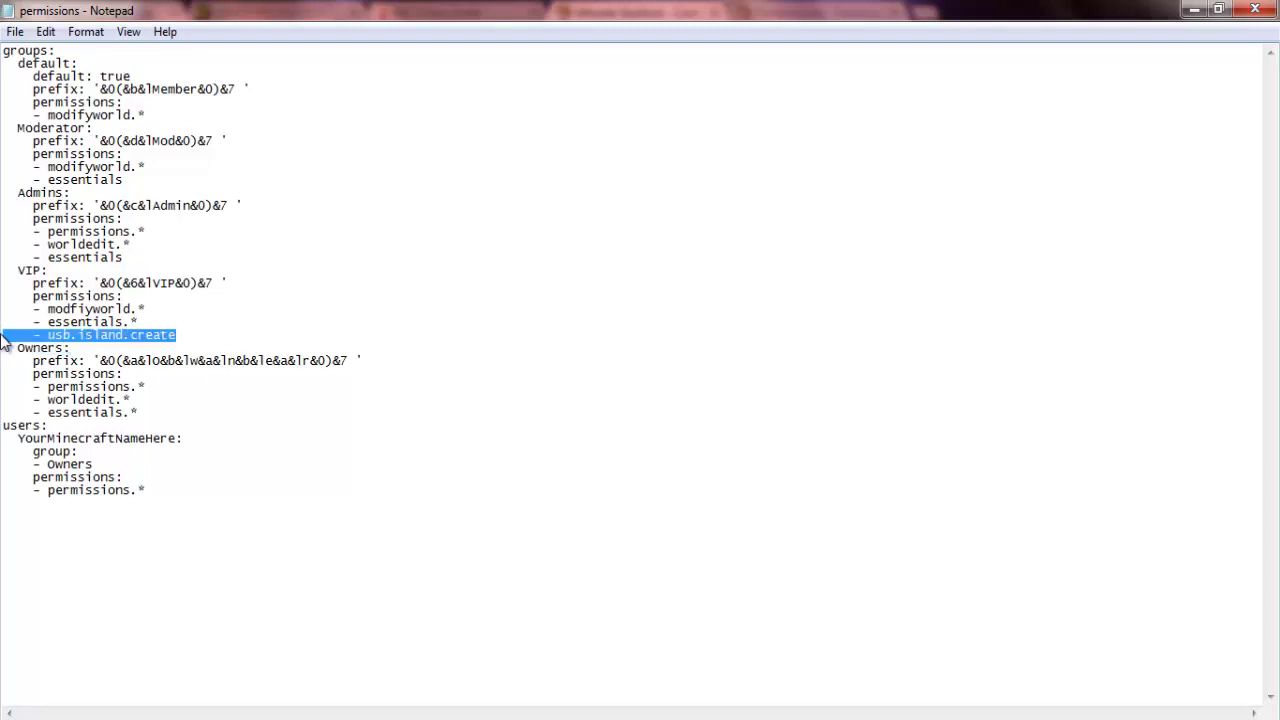
{"action": "left_click", "coordinate": [188, 336]}
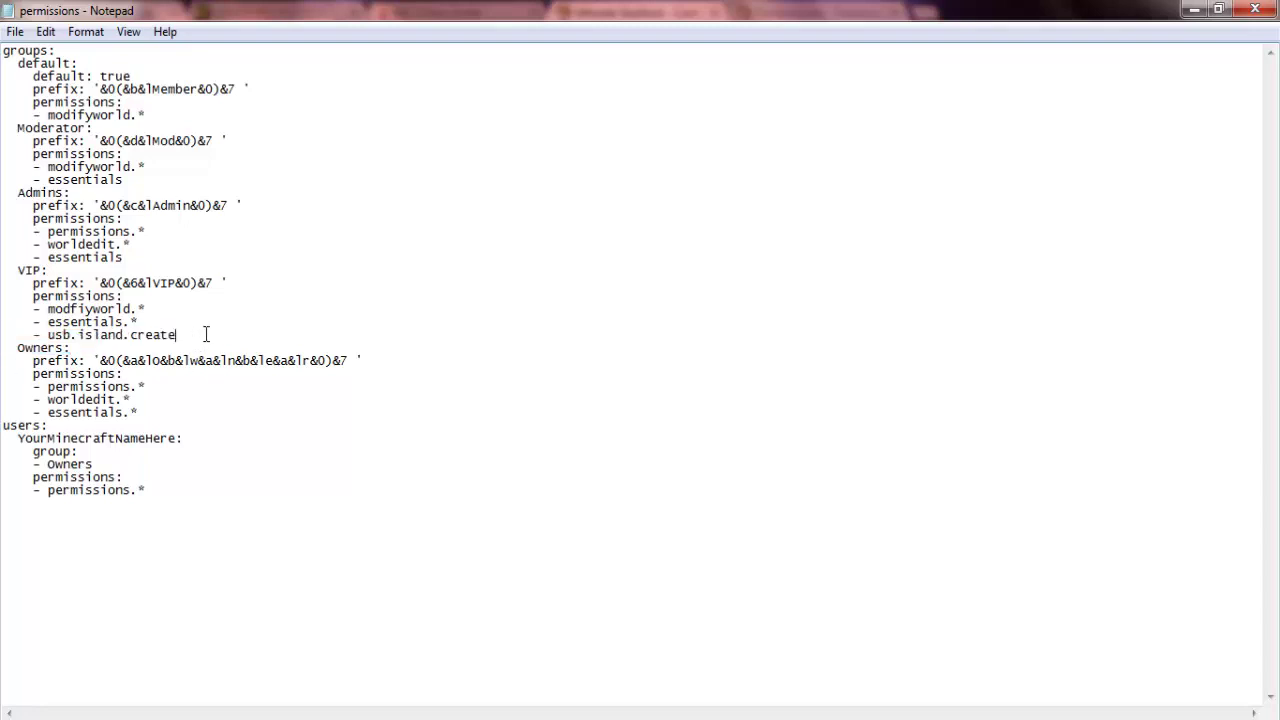
Step: Delete the usb.island.create line from the VIP group, leaving no blank line before Owners
{"action": "left_click_drag", "start_coordinate": [200, 335], "coordinate": [7, 340]}
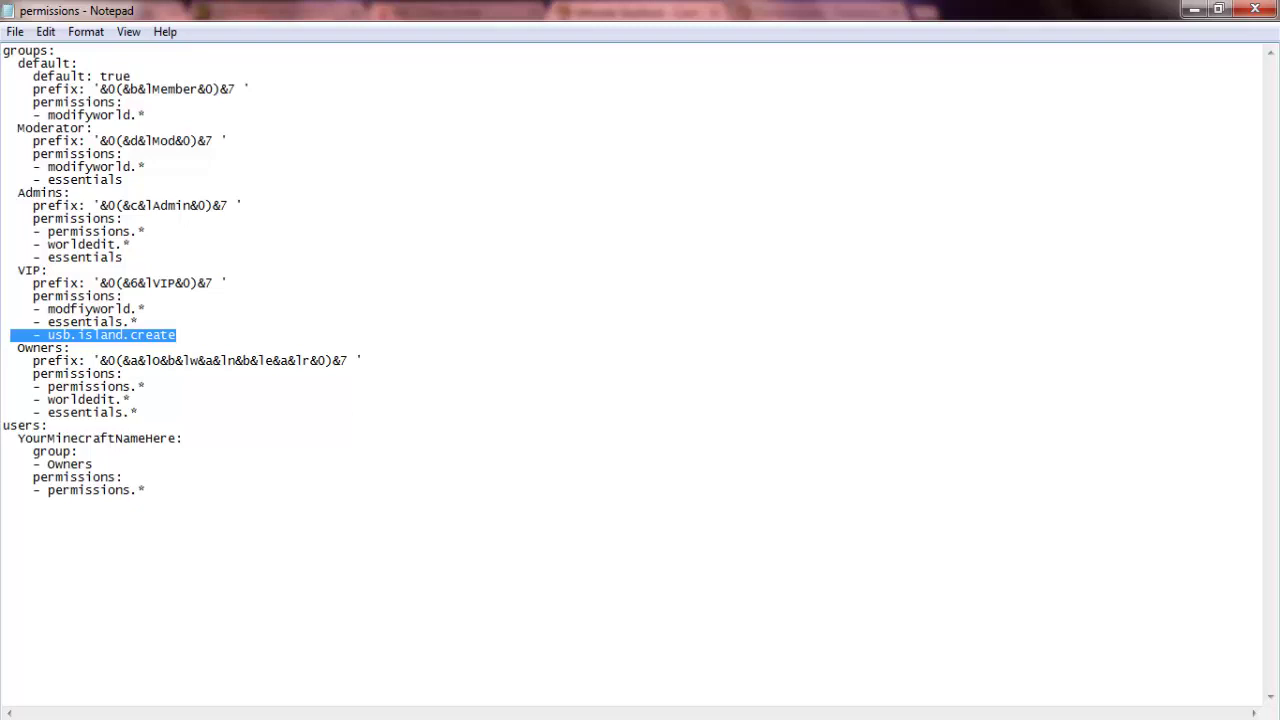
{"action": "key", "text": "BackSpace"}
{"action": "key", "text": "BackSpace"}
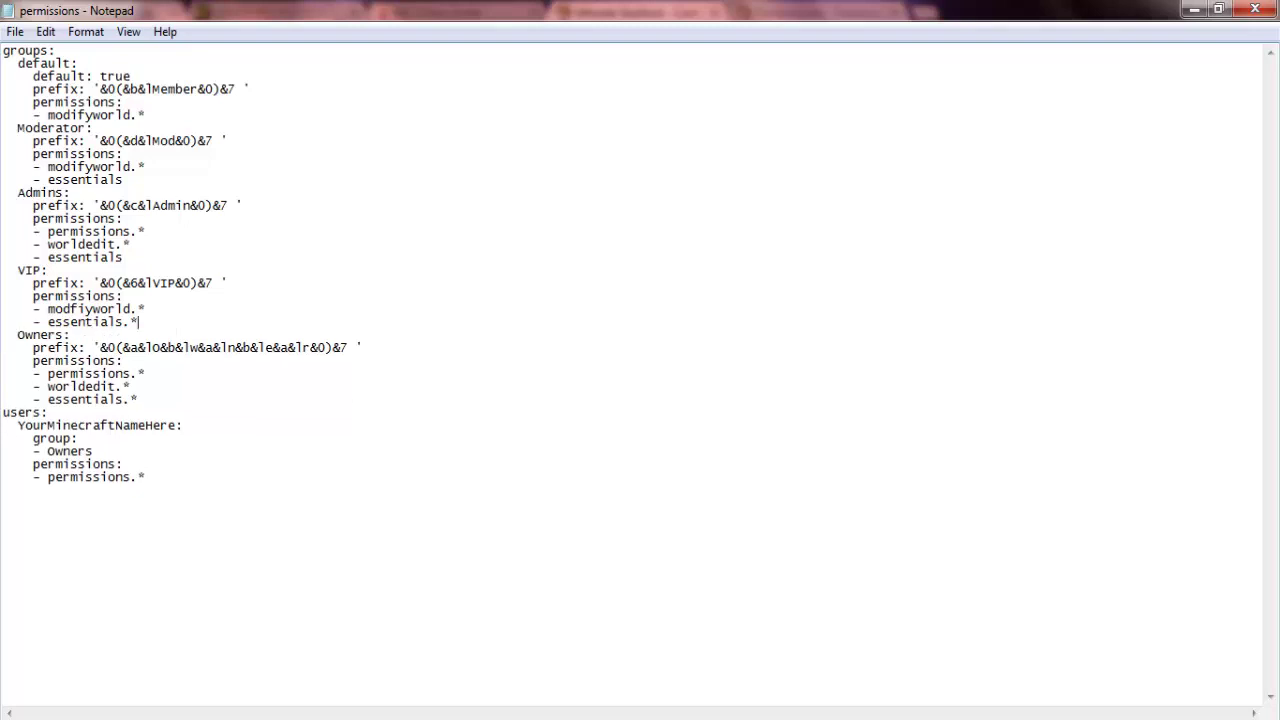
{"action": "key", "text": "Return"}
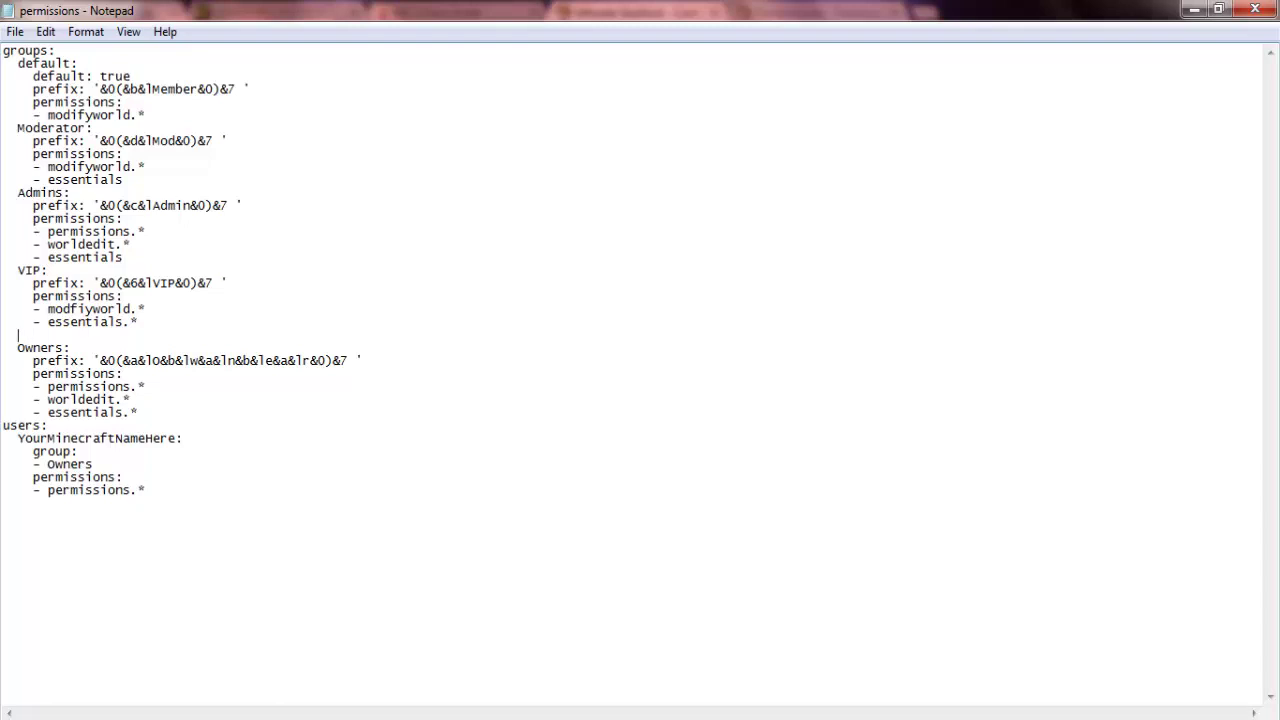
{"action": "key", "text": "BackSpace"}
{"action": "key", "text": "BackSpace"}
{"action": "key", "text": "BackSpace"}
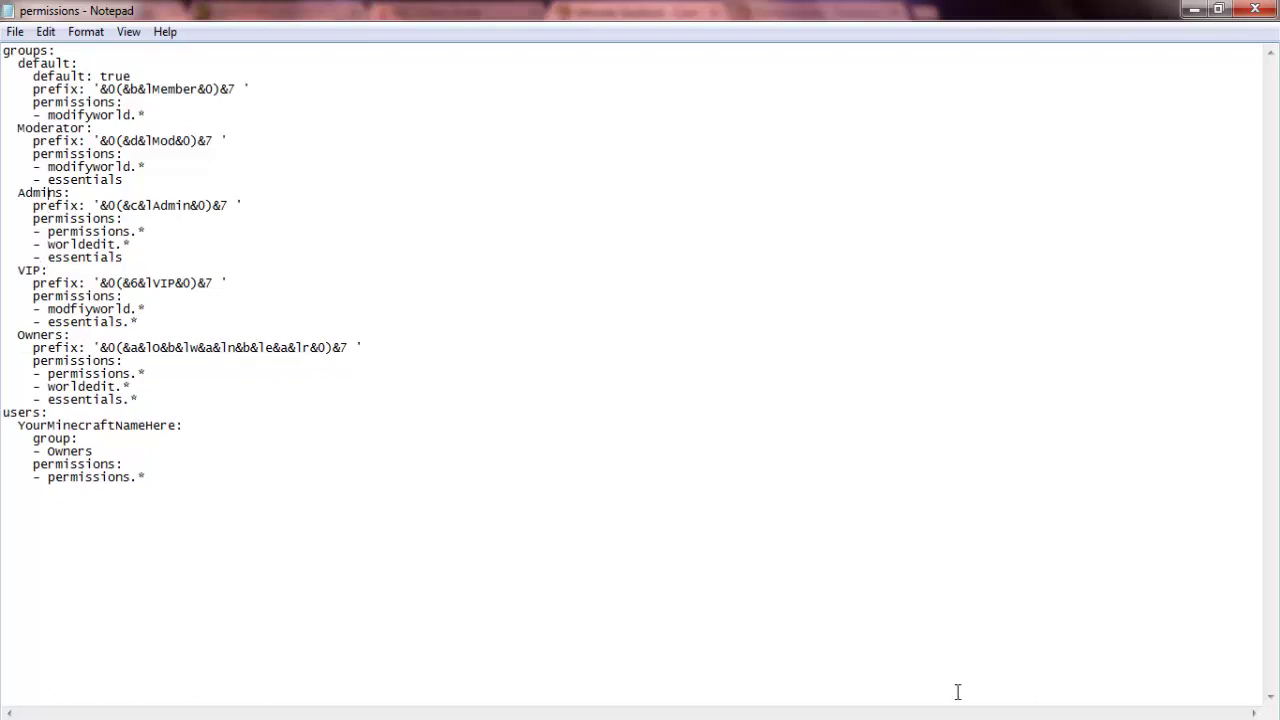
Step: Review the rest of the Ultimate Skyblock permission nodes in Chrome, and return to the permissions file in Notepad
{"action": "left_click", "coordinate": [1193, 9]}
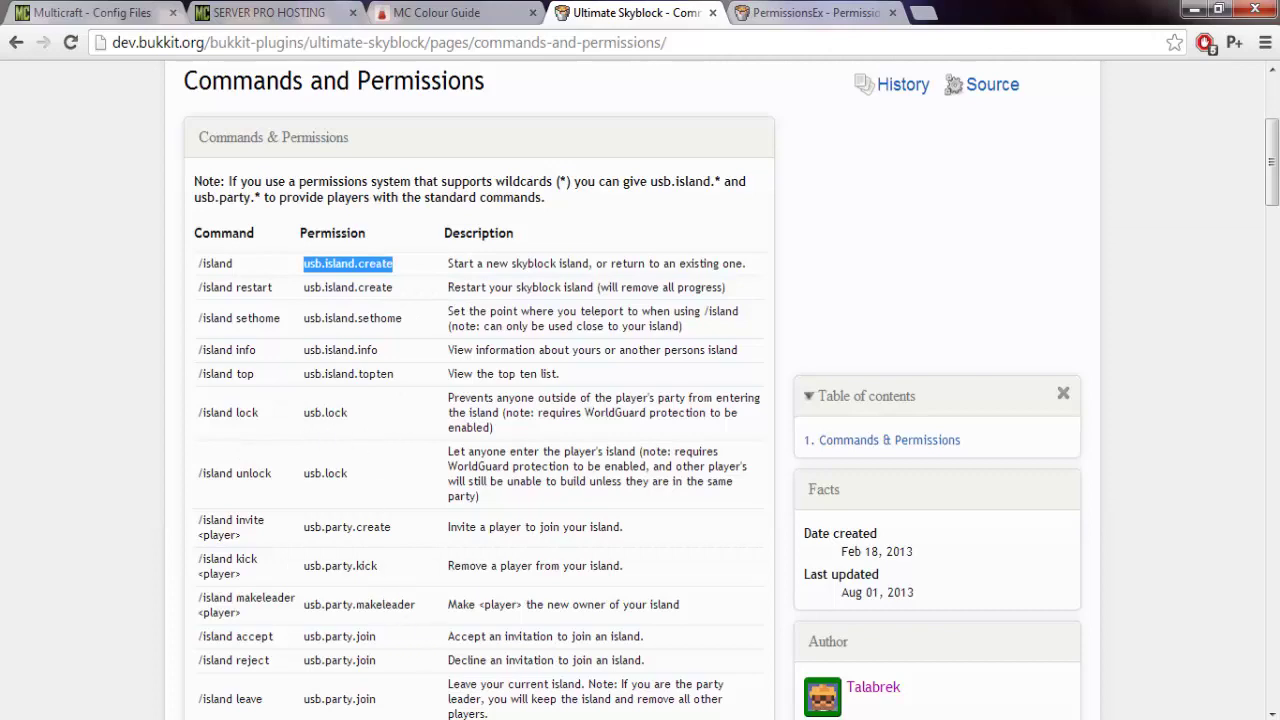
{"action": "scroll", "coordinate": [406, 386], "scroll_direction": "down", "scroll_amount": 7}
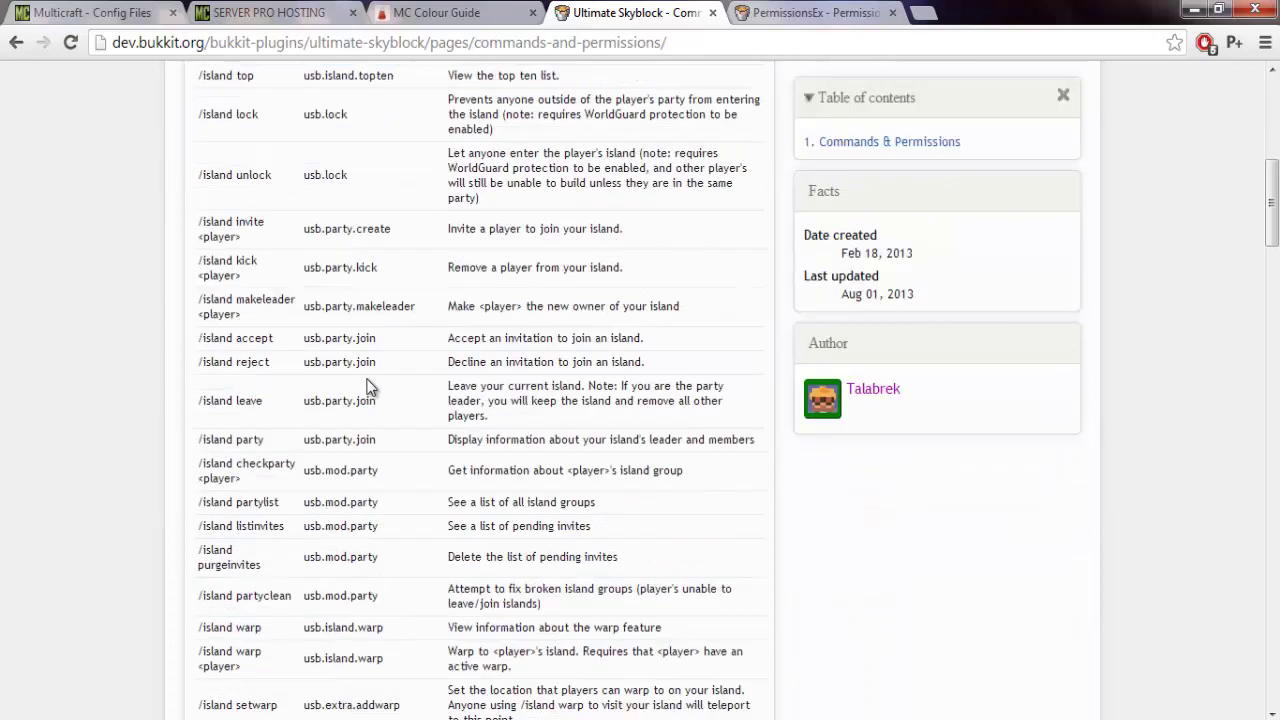
{"action": "scroll", "coordinate": [404, 428], "scroll_direction": "up", "scroll_amount": 6}
{"action": "key", "text": "alt+Tab"}
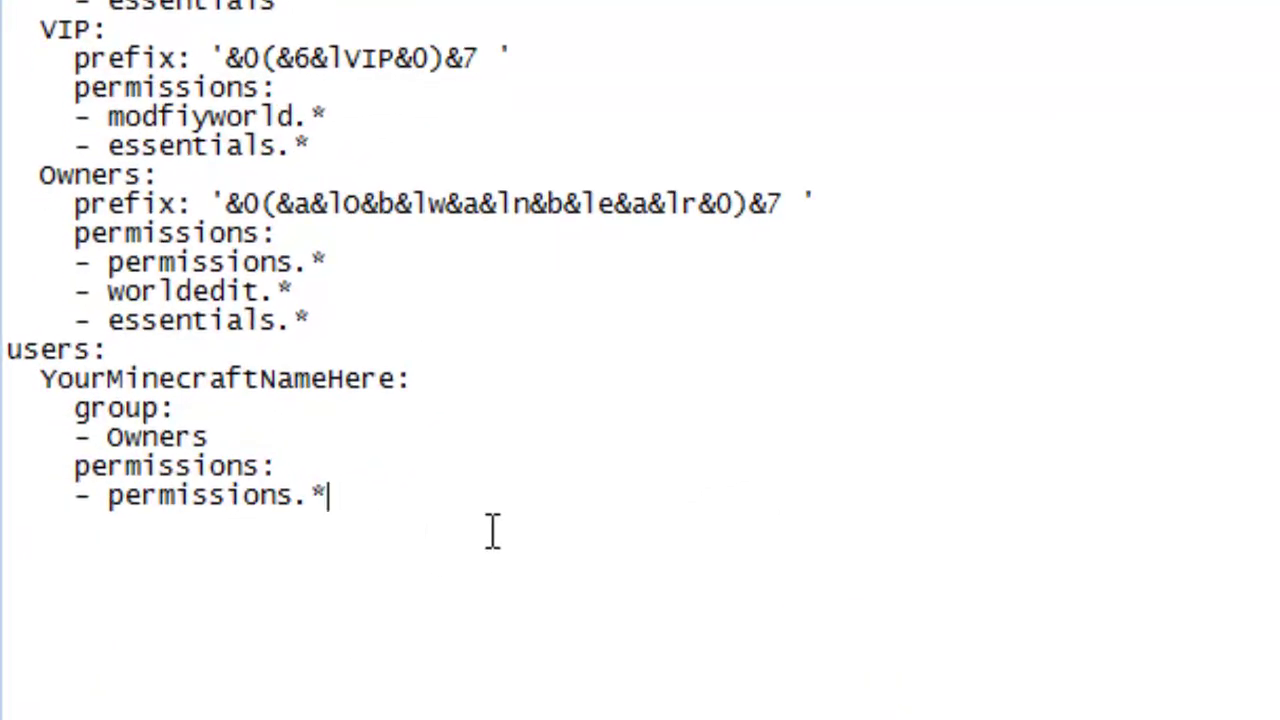
Step: Add "- usb.*" on a new line below the Owners group's essentials.* line
{"action": "left_click", "coordinate": [345, 303]}
{"action": "left_click", "coordinate": [379, 310]}
{"action": "key", "text": "Return"}
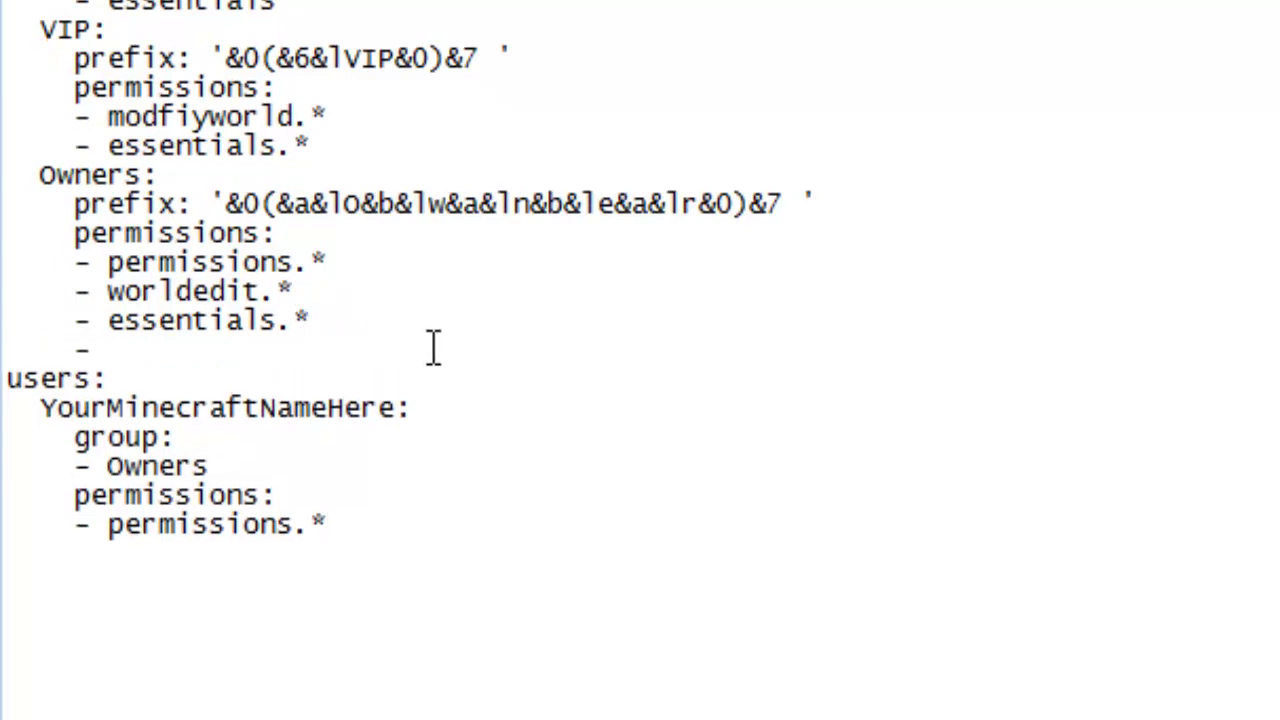
{"action": "type", "text": "- usb"}
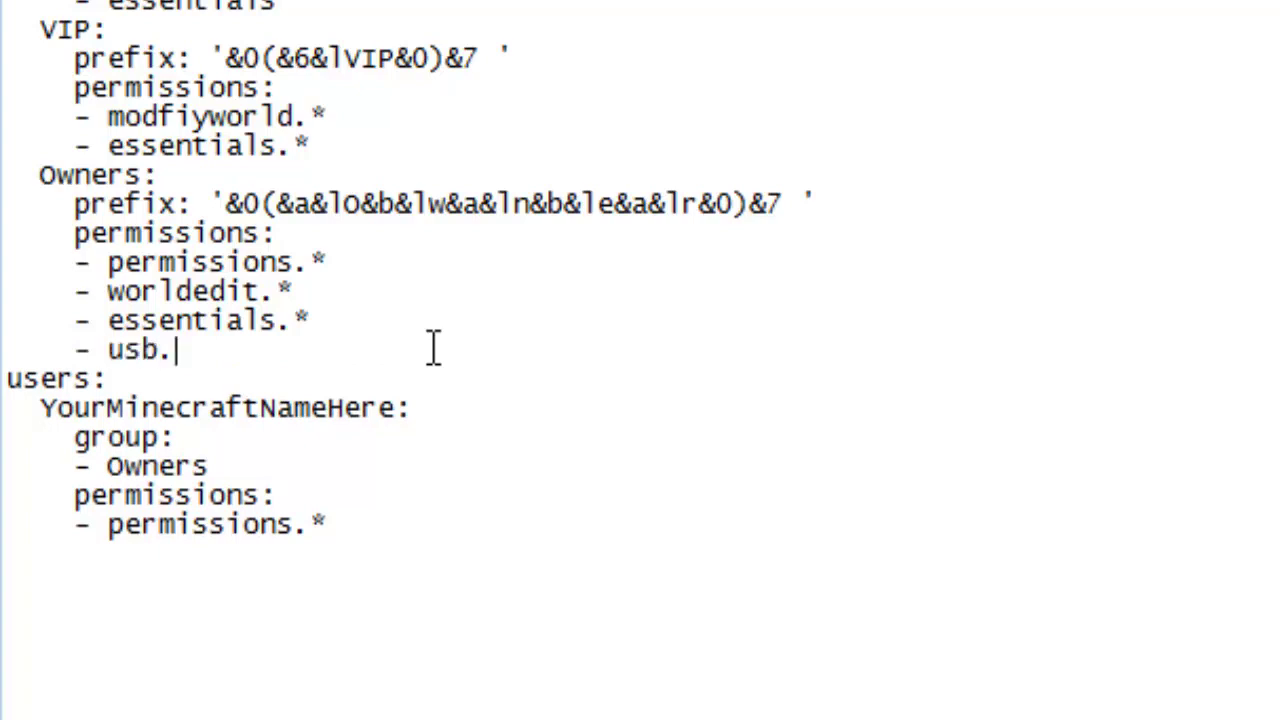
{"action": "type", "text": ".*"}
{"action": "left_click", "coordinate": [353, 370]}
Step: Close the permissions file without saving the changes, and switch to the Multicraft config files page in Chrome
{"action": "left_click", "coordinate": [1248, 12]}
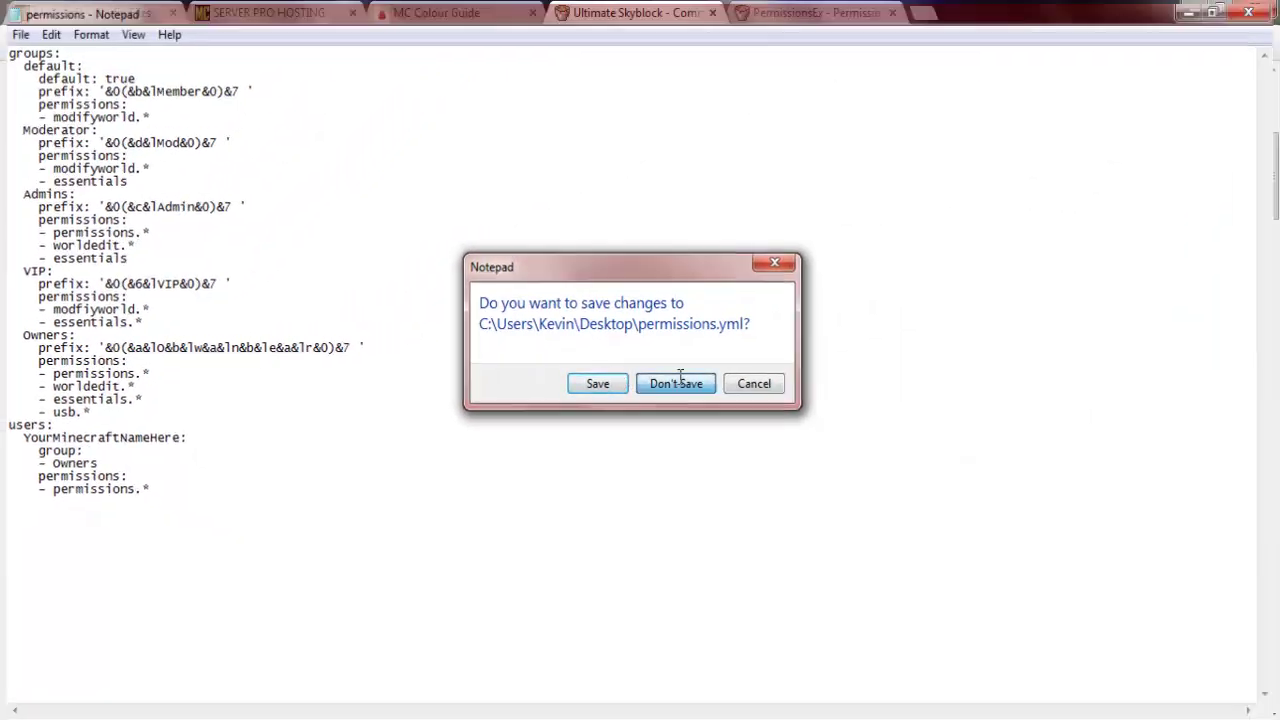
{"action": "left_click", "coordinate": [680, 377]}
{"action": "left_click", "coordinate": [466, 12]}
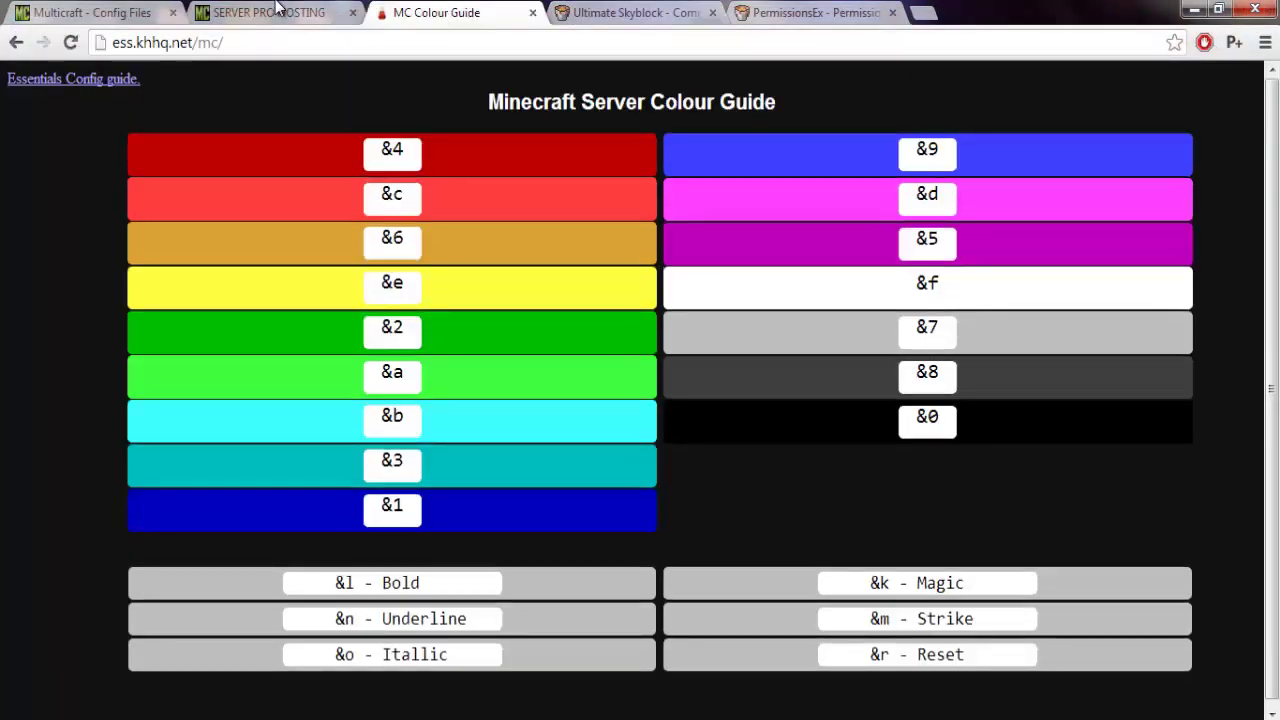
{"action": "left_click", "coordinate": [278, 10]}
{"action": "left_click", "coordinate": [140, 12]}
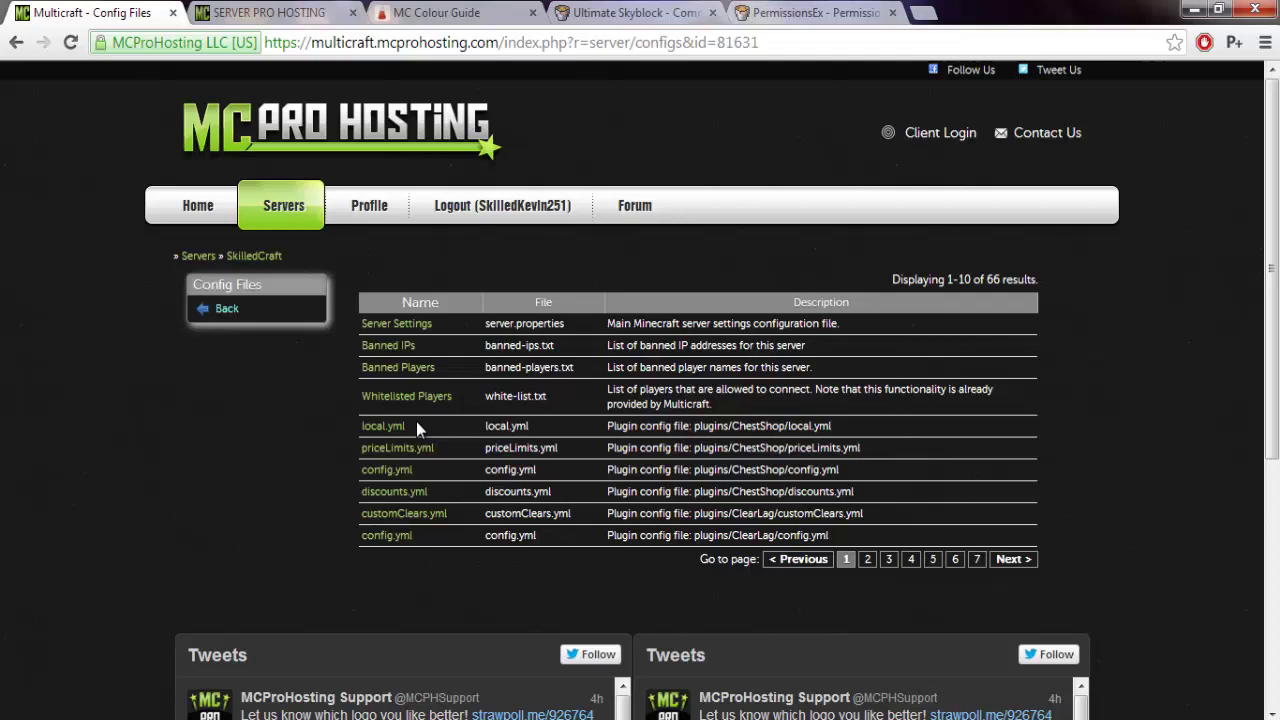
Step: Open the FTP client for the SkilledCraft server and log in with the Multicraft password
{"action": "left_click", "coordinate": [240, 314]}
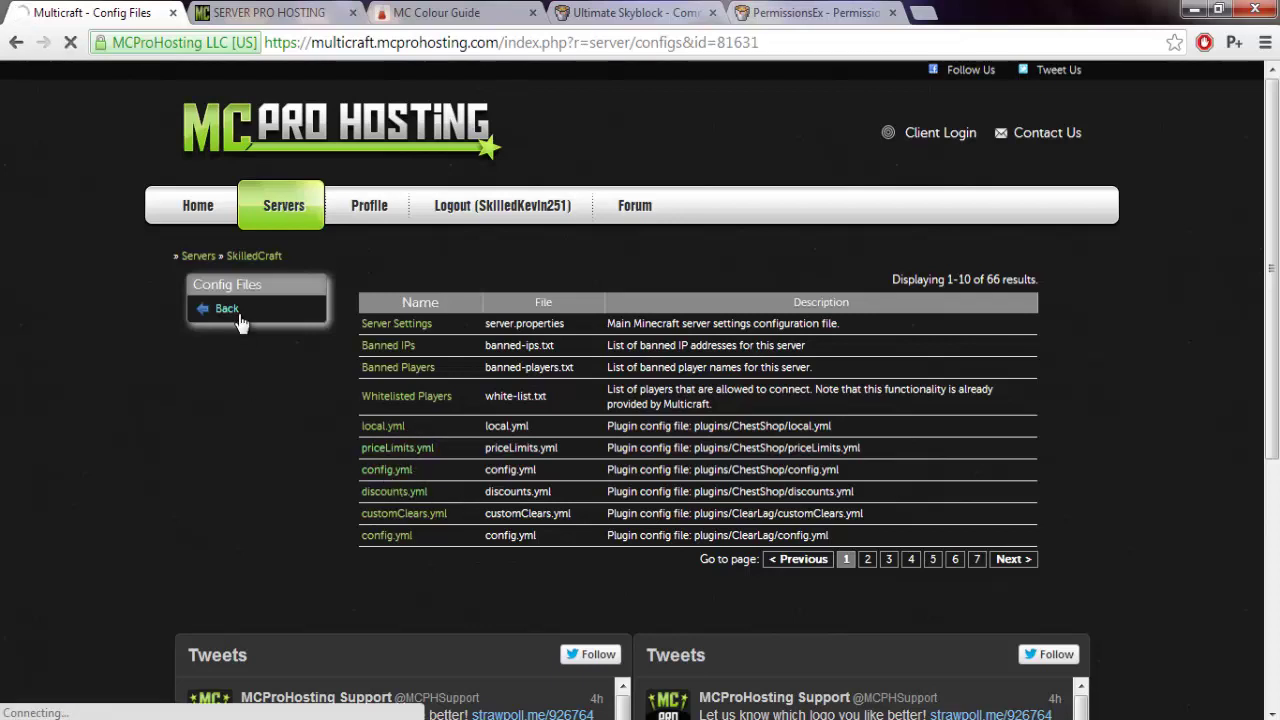
{"action": "left_click", "coordinate": [225, 390]}
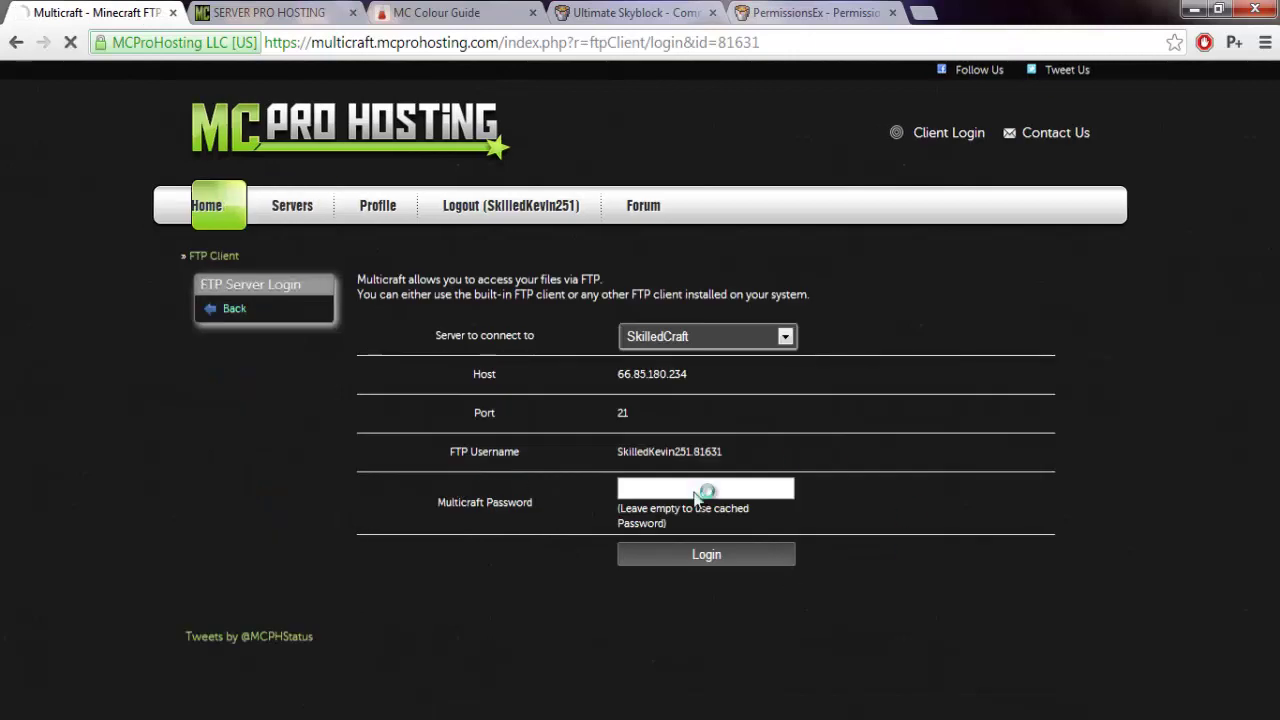
{"action": "left_click", "coordinate": [674, 484]}
{"action": "type", "text": "••••••••••"}
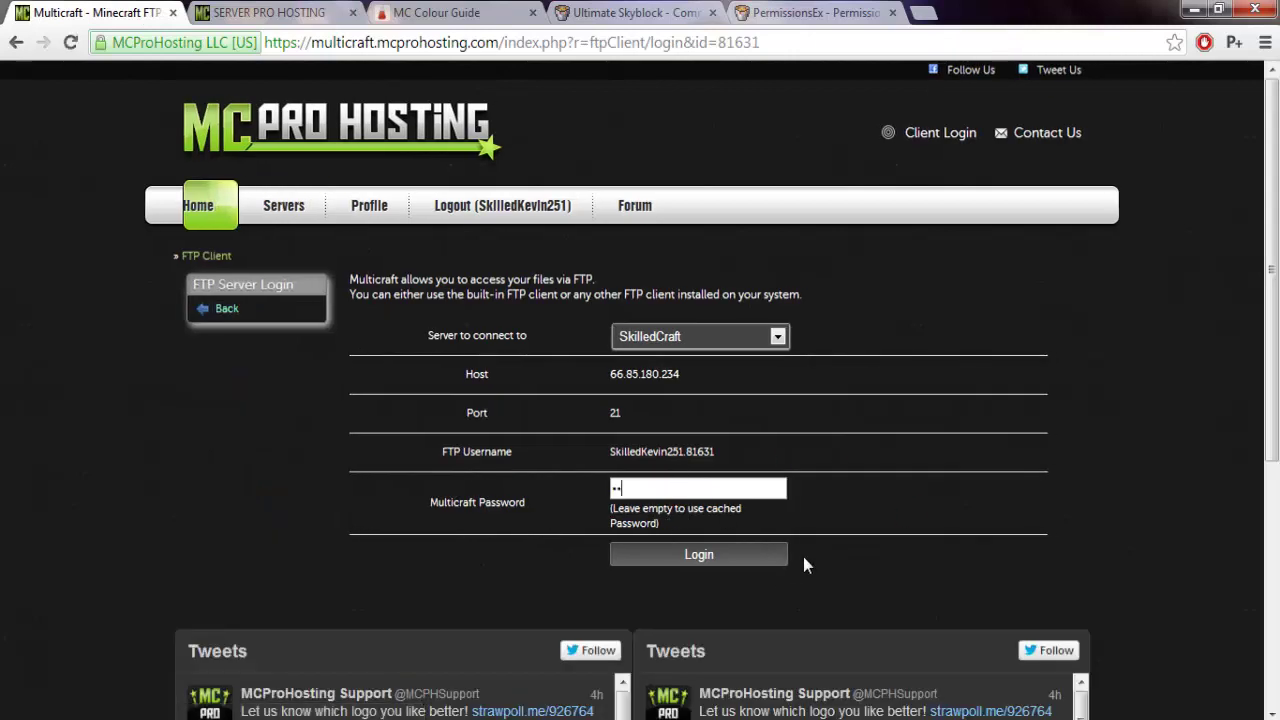
{"action": "key", "text": "Return"}
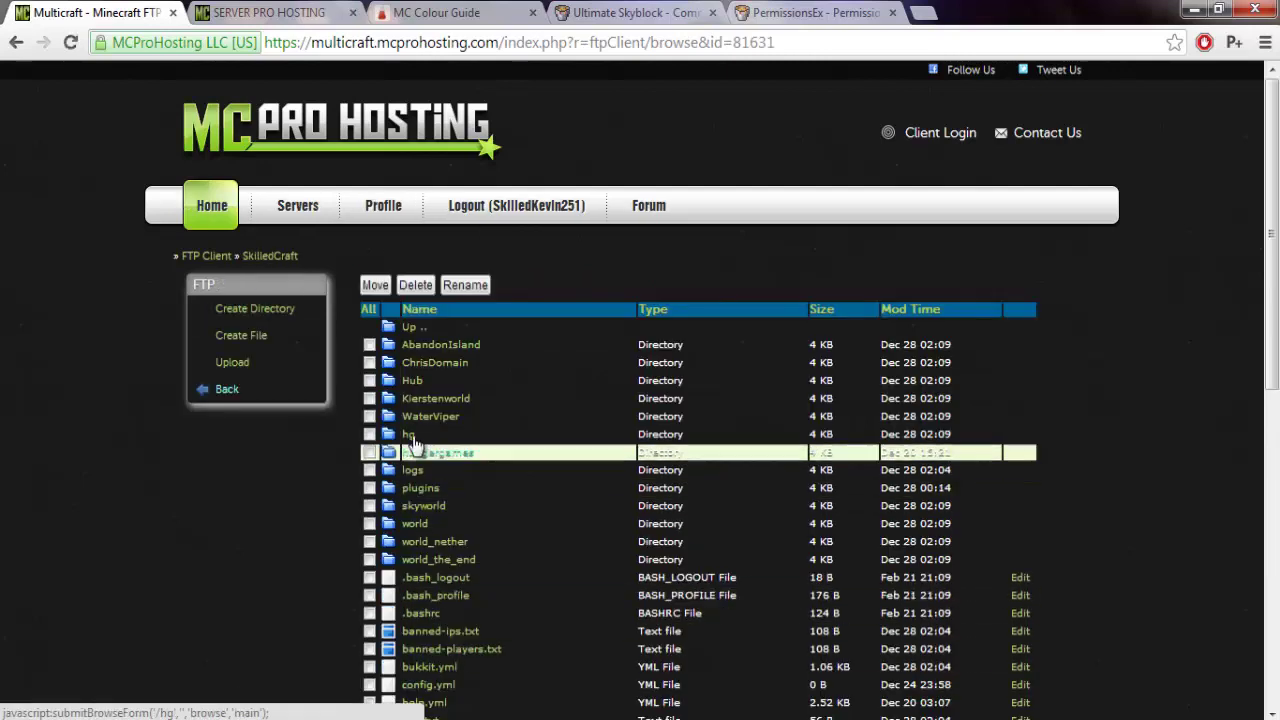
Step: Open the plugins/PermissionsEx directory on the server and point out its permissions.yml file
{"action": "left_click", "coordinate": [444, 490]}
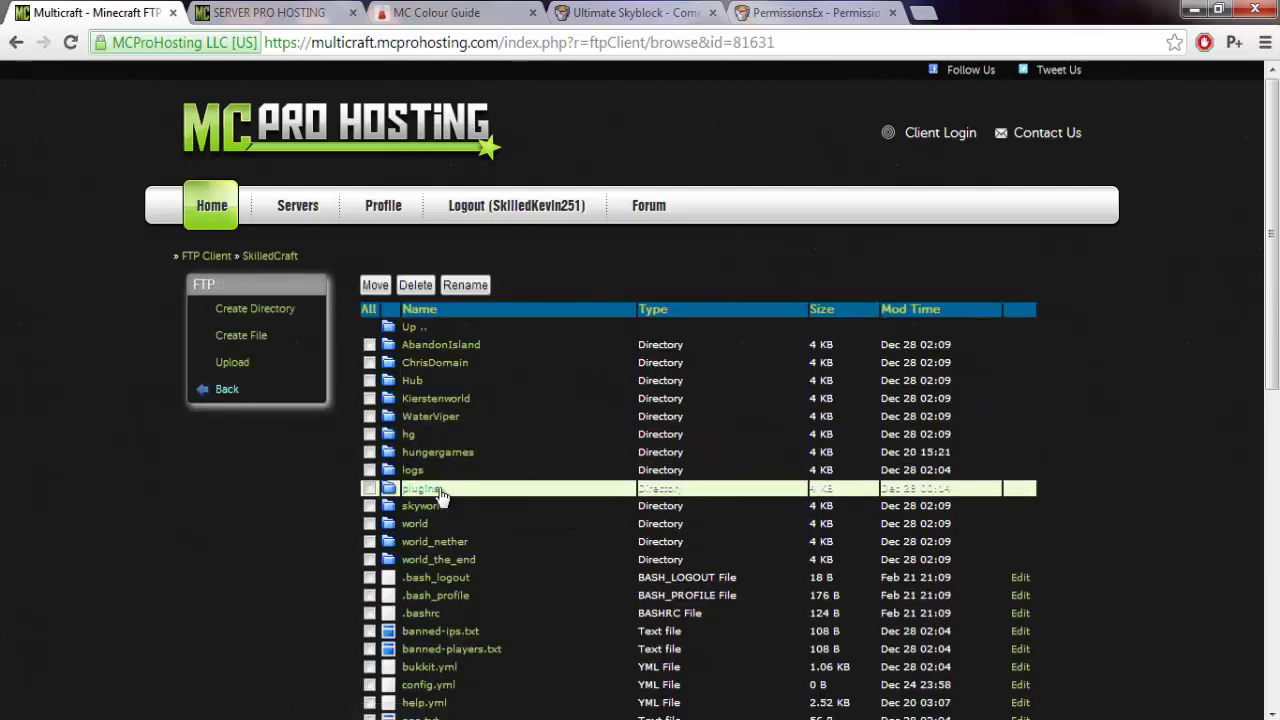
{"action": "scroll", "coordinate": [491, 449], "scroll_direction": "down", "scroll_amount": 2}
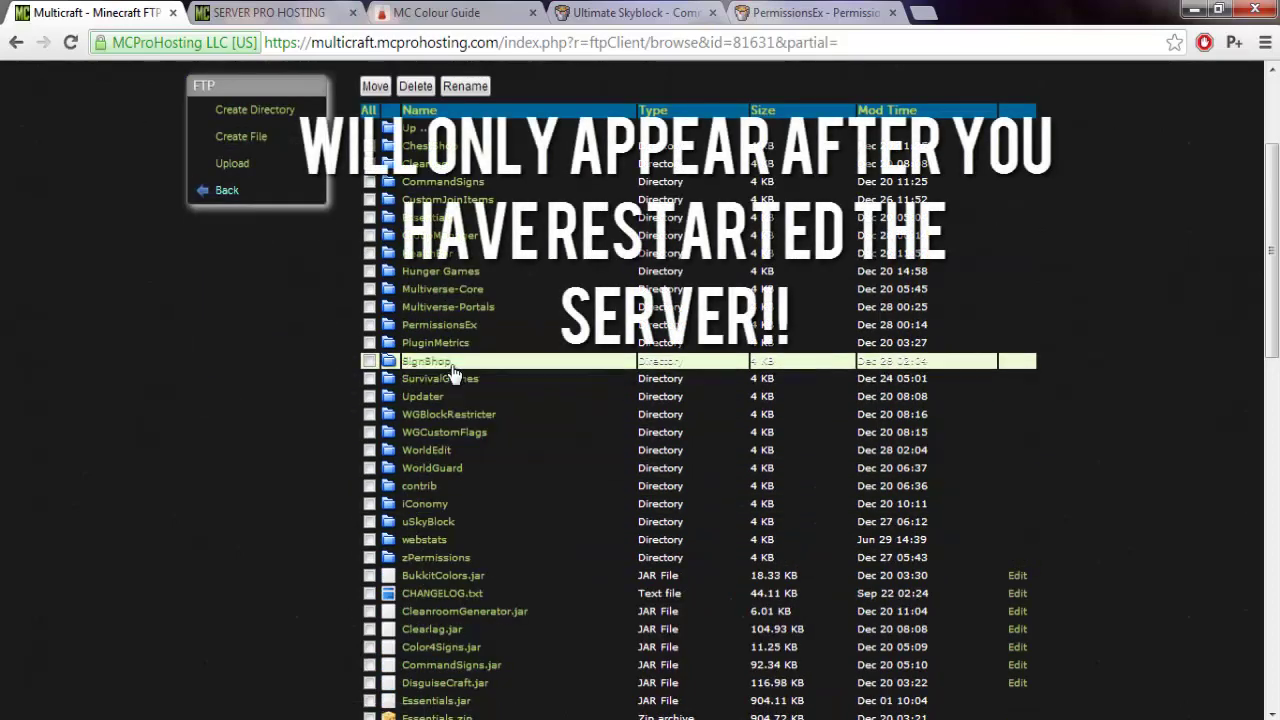
{"action": "left_click", "coordinate": [456, 333]}
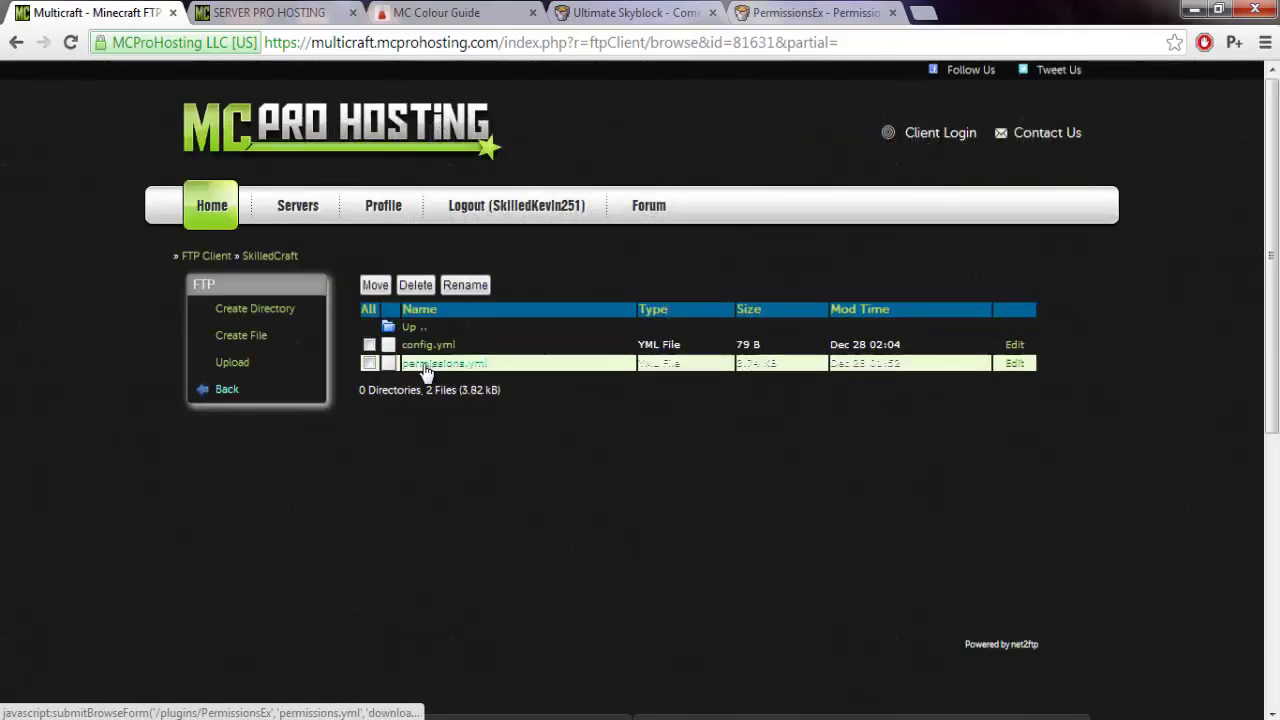
{"action": "left_click", "coordinate": [369, 363]}
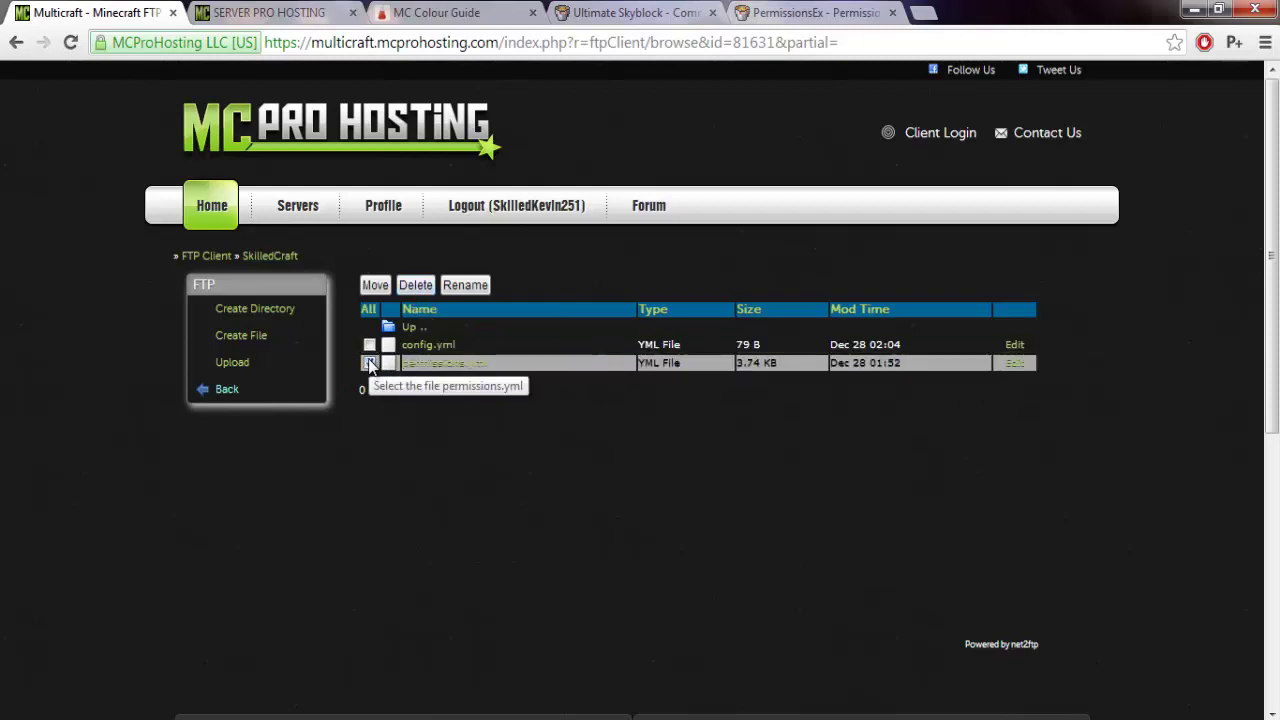
Step: Open the upload page for /plugins/PermissionsEx, pick the permissions file on the Desktop, and cancel without uploading it
{"action": "left_click", "coordinate": [229, 364]}
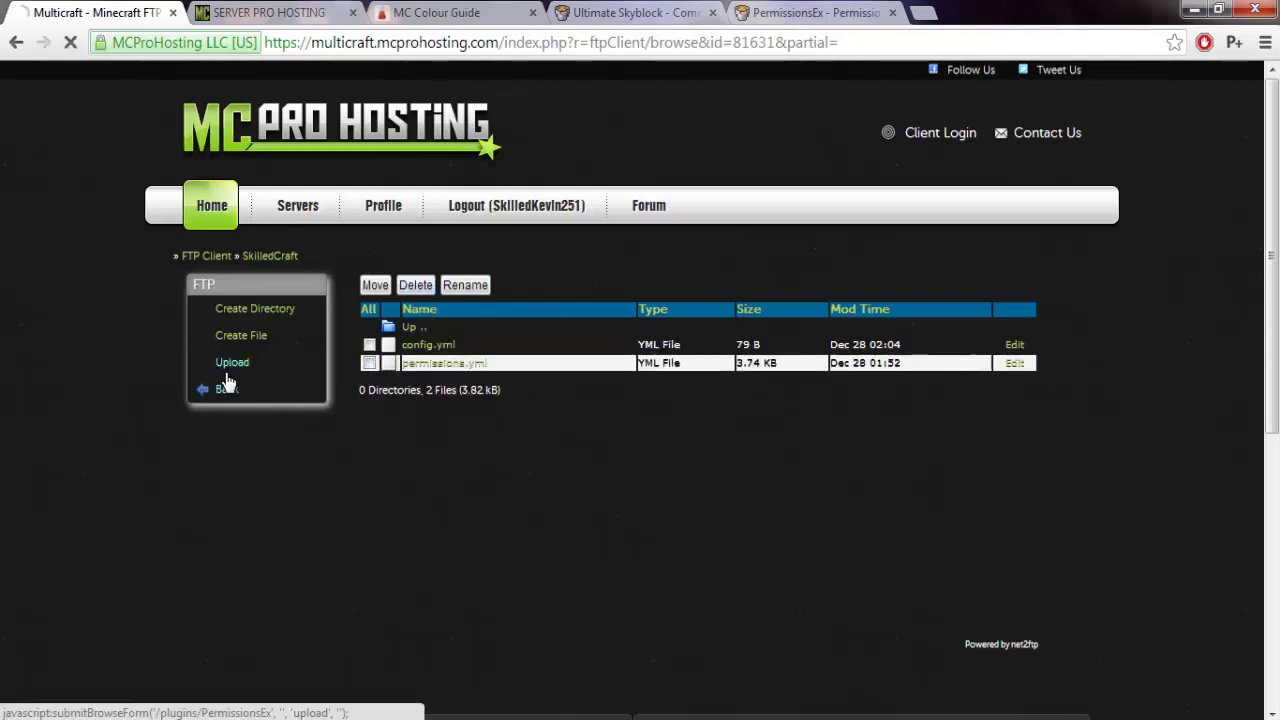
{"action": "left_click", "coordinate": [432, 467]}
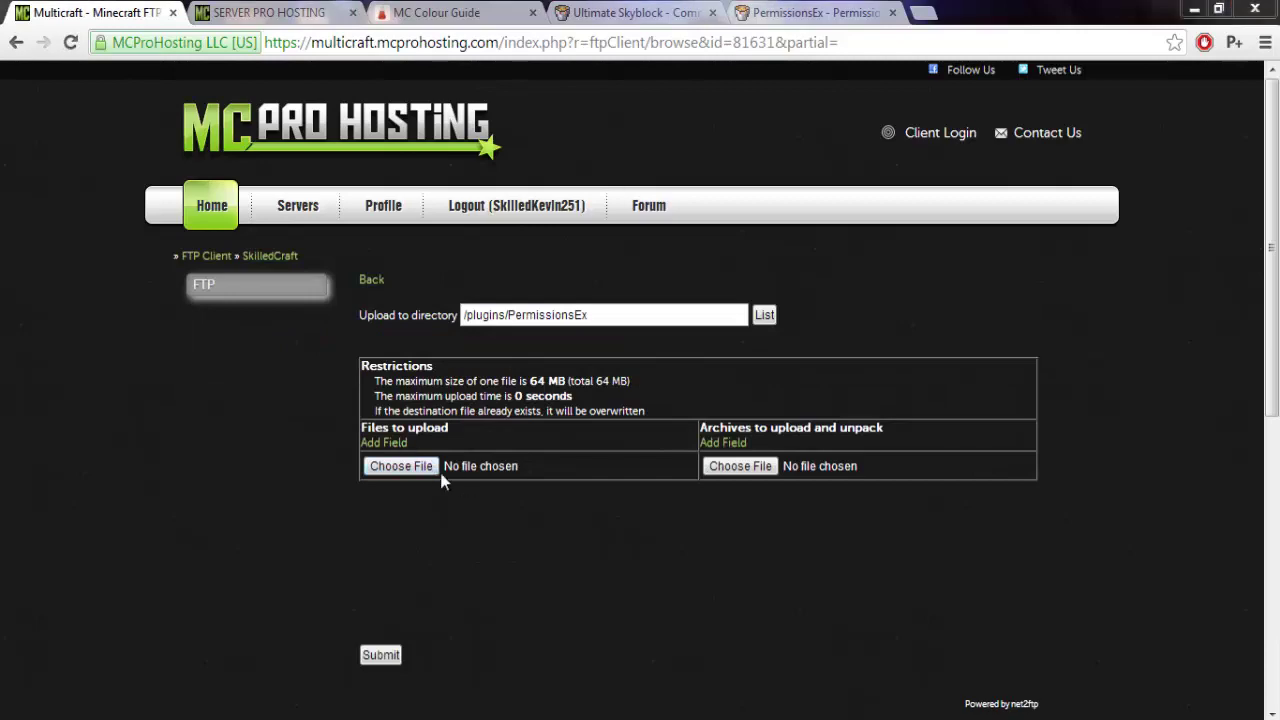
{"action": "left_click", "coordinate": [107, 138]}
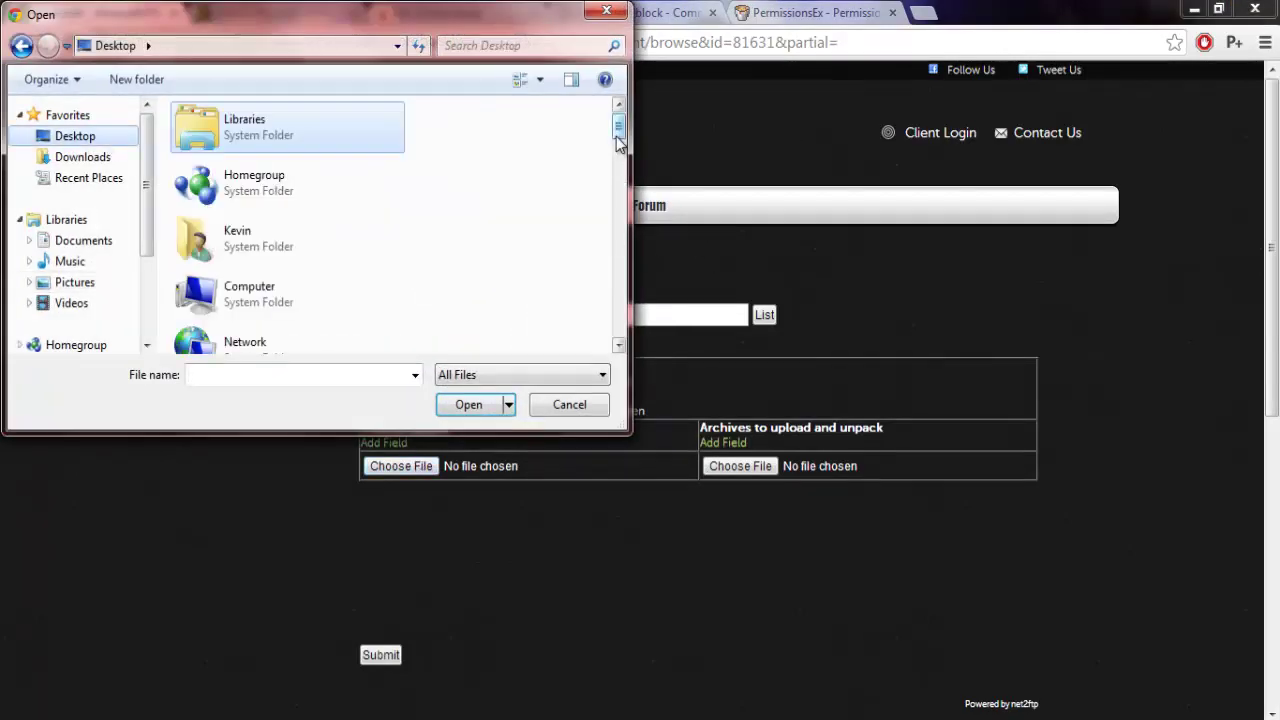
{"action": "left_click_drag", "start_coordinate": [619, 140], "coordinate": [612, 378]}
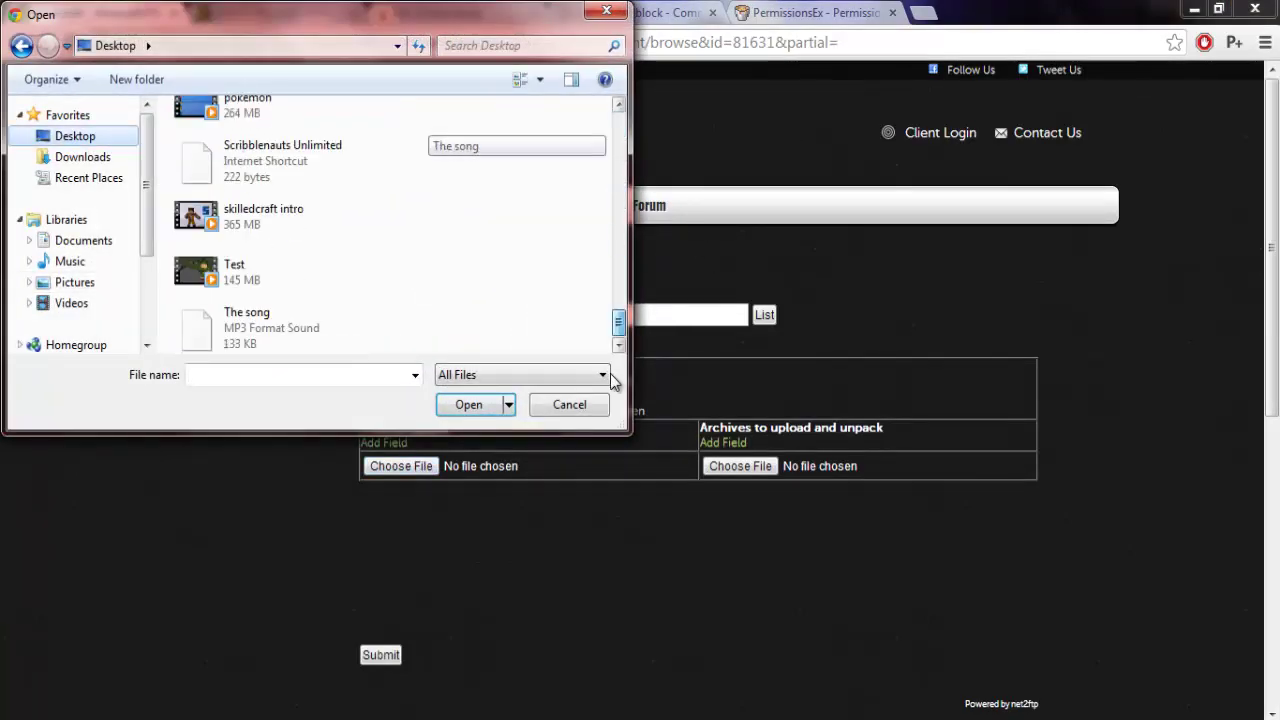
{"action": "left_click", "coordinate": [621, 106]}
{"action": "left_click", "coordinate": [621, 106]}
{"action": "left_click", "coordinate": [621, 106]}
{"action": "left_click", "coordinate": [621, 106]}
{"action": "left_click", "coordinate": [621, 106]}
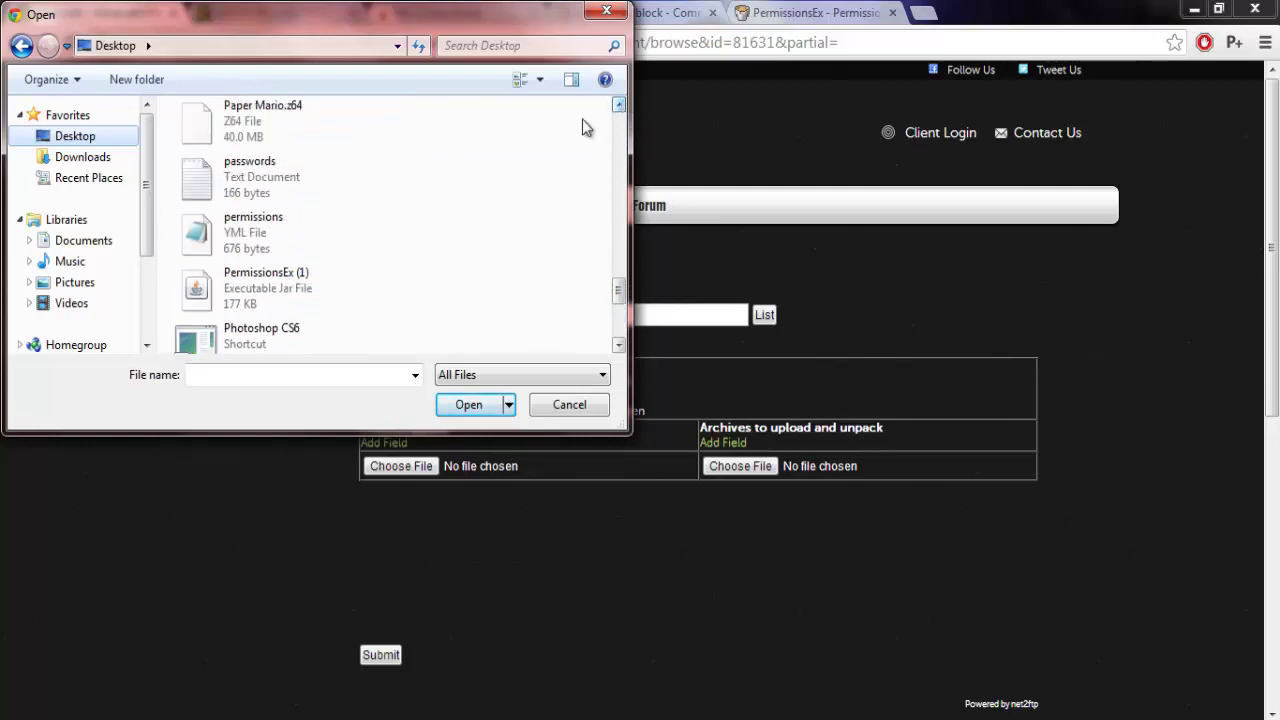
{"action": "left_click", "coordinate": [325, 240]}
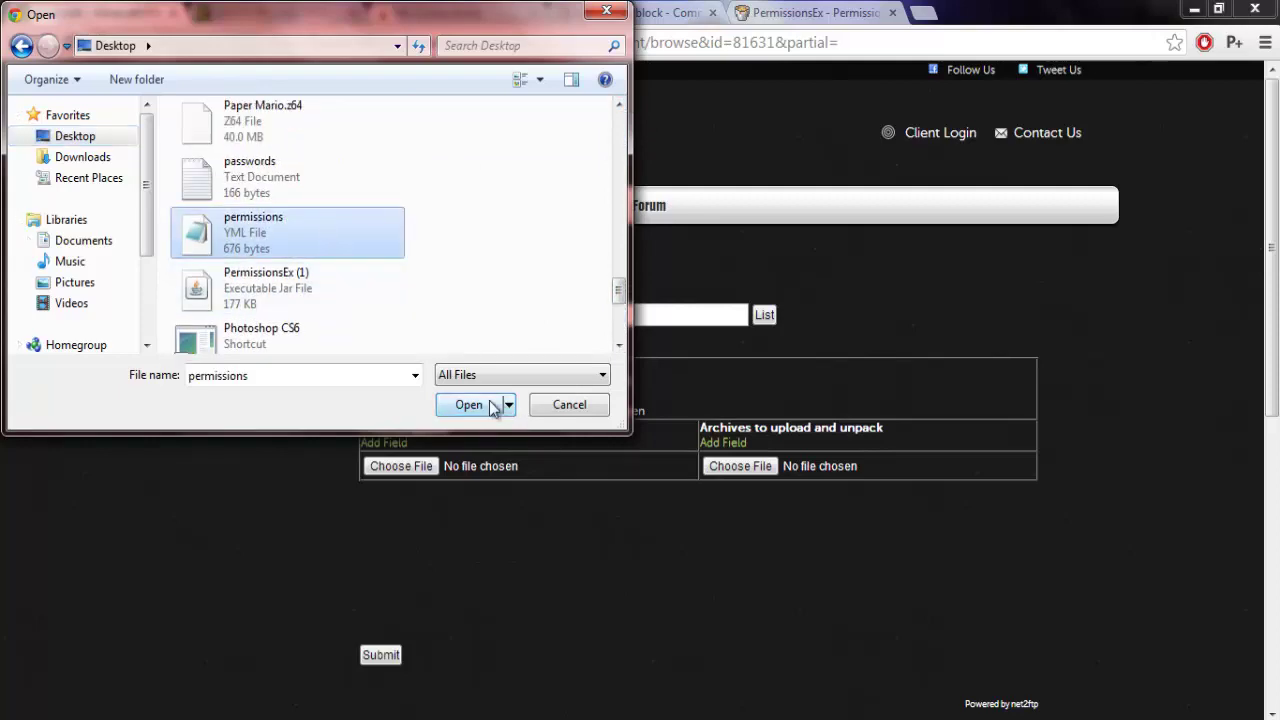
{"action": "left_click", "coordinate": [569, 404]}
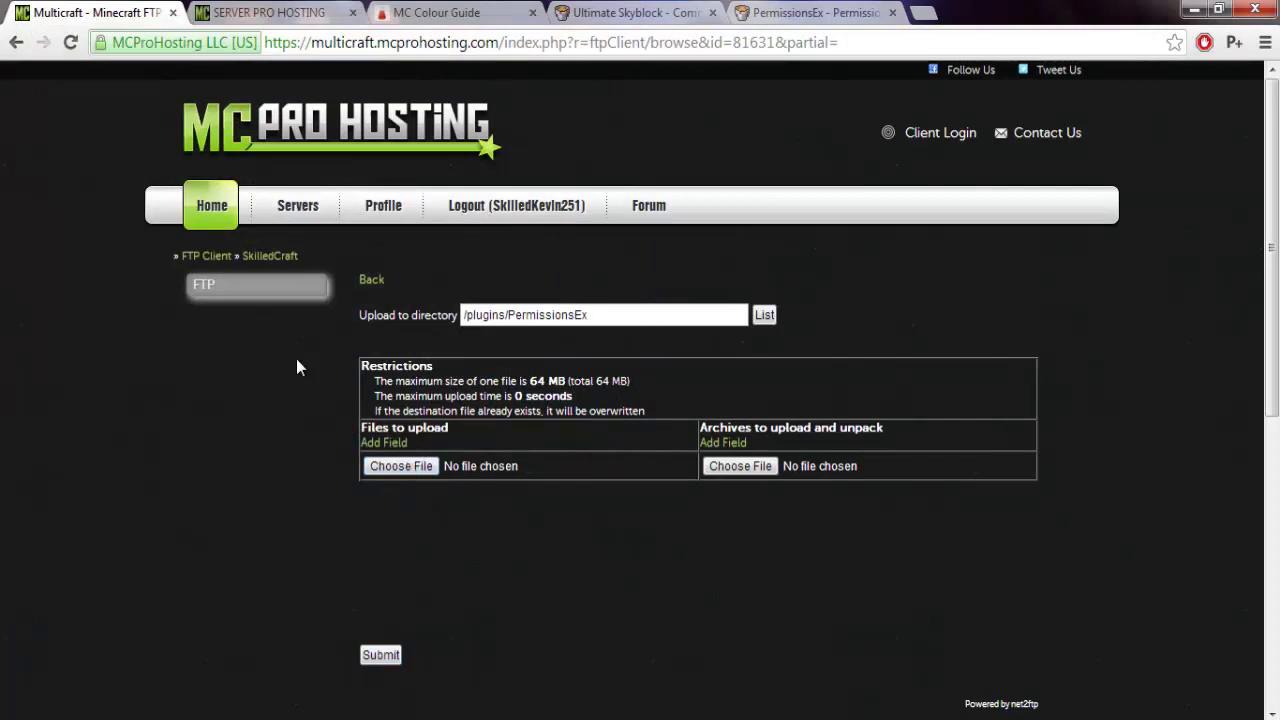
{"action": "left_click", "coordinate": [377, 285]}
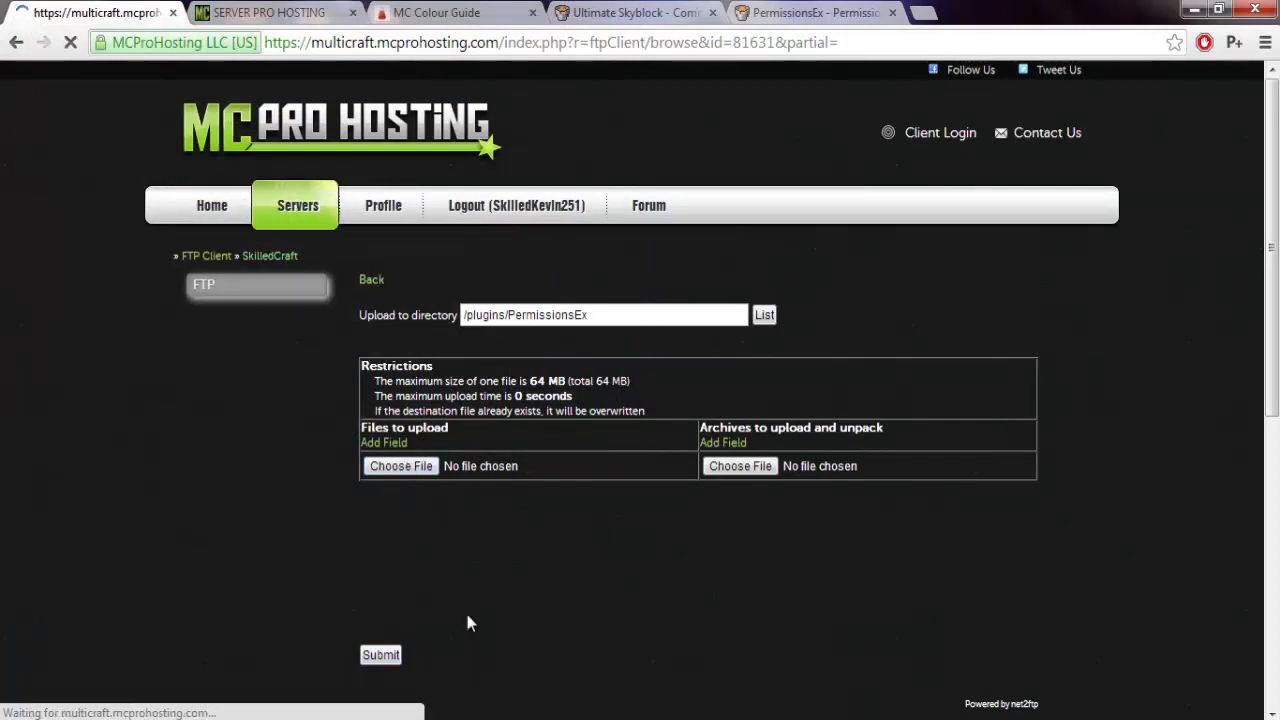
Step: Open the permissions file from the desktop in Notepad, review its groups and users, and close it
{"action": "left_click", "coordinate": [1194, 10]}
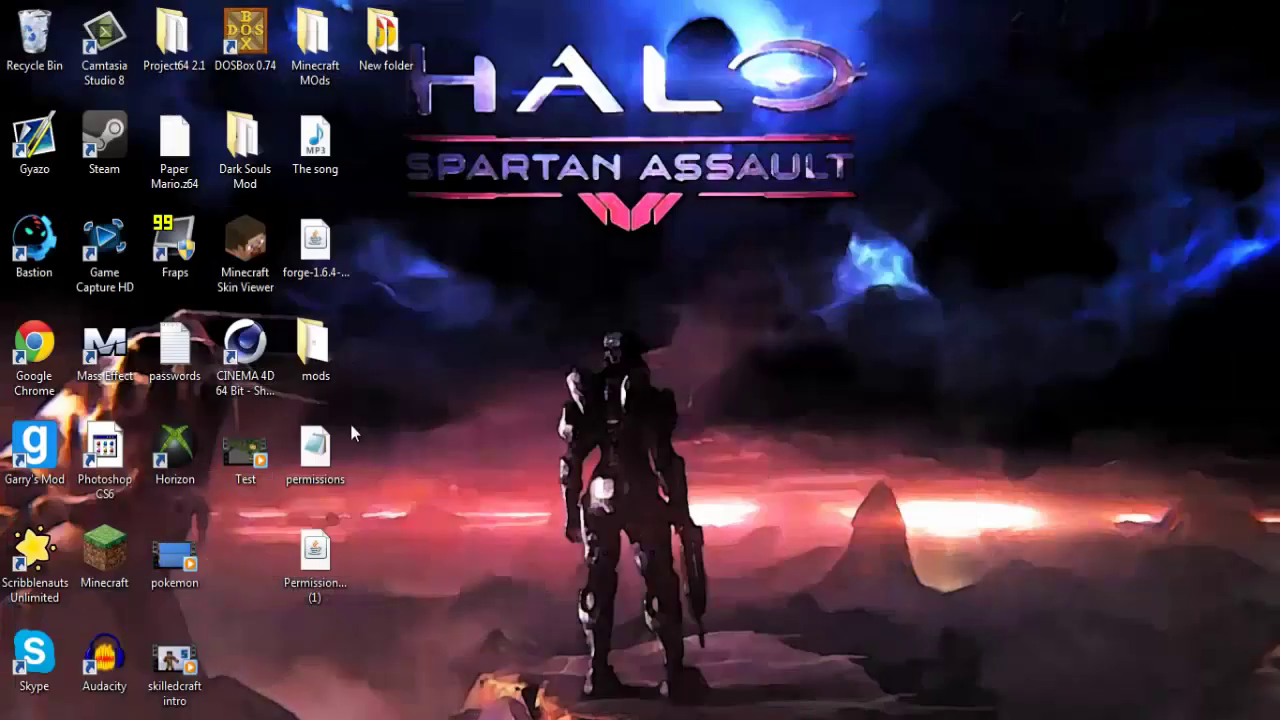
{"action": "double_click", "coordinate": [330, 440]}
{"action": "scroll", "coordinate": [430, 438], "scroll_direction": "down", "scroll_amount": 1}
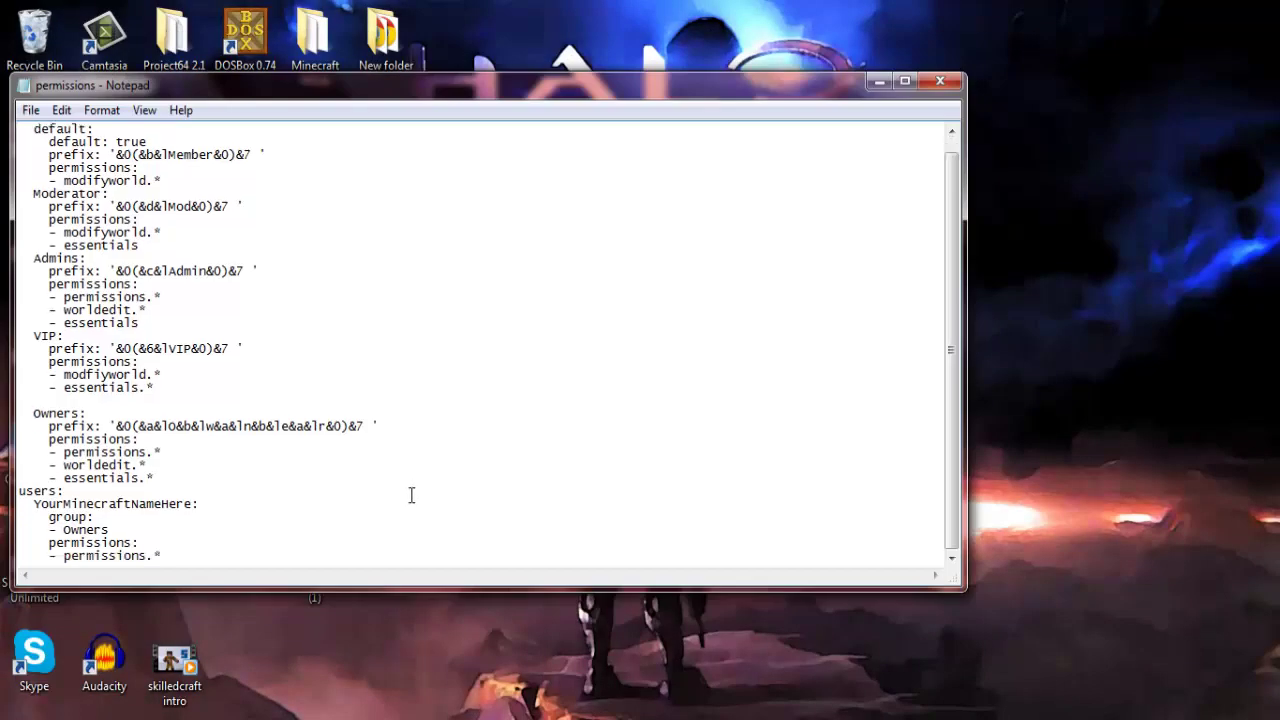
{"action": "scroll", "coordinate": [436, 419], "scroll_direction": "up", "scroll_amount": 1}
{"action": "left_click", "coordinate": [941, 86]}
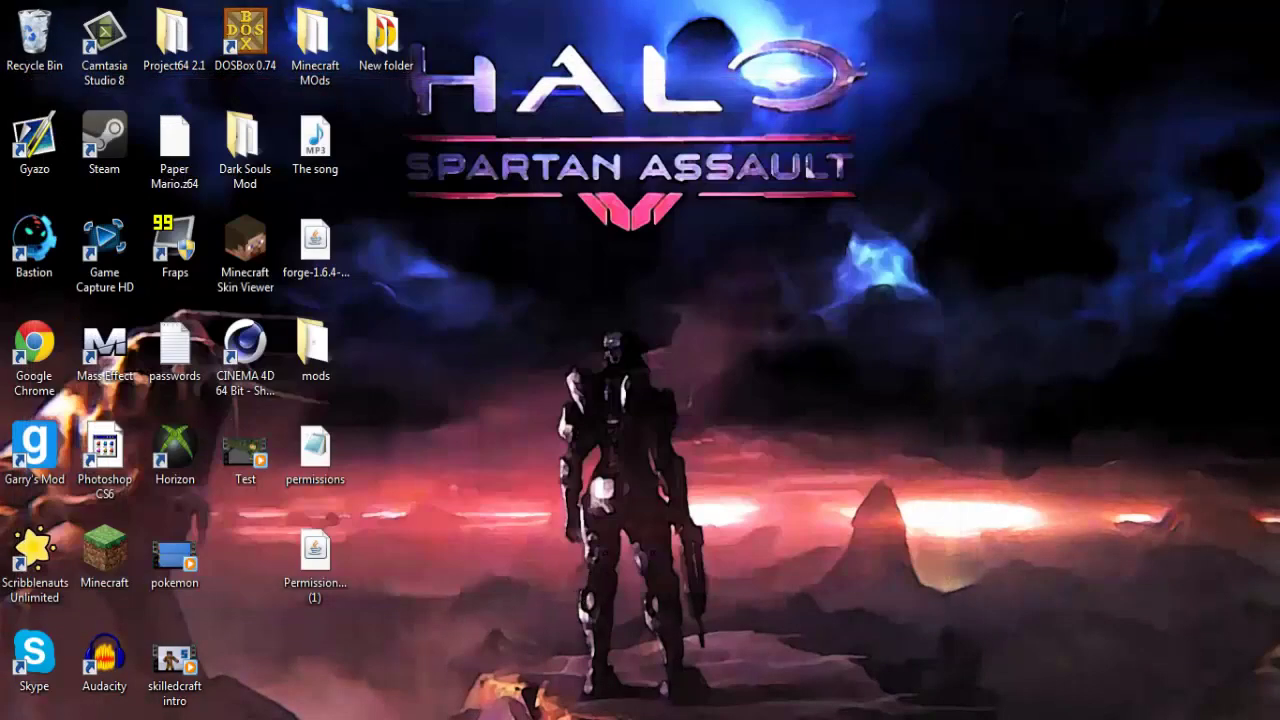
Step: Switch back to the Multicraft FTP client in Chrome and return to the SkilledCraft server's overview page
{"action": "mouse_move", "coordinate": [258, 718]}
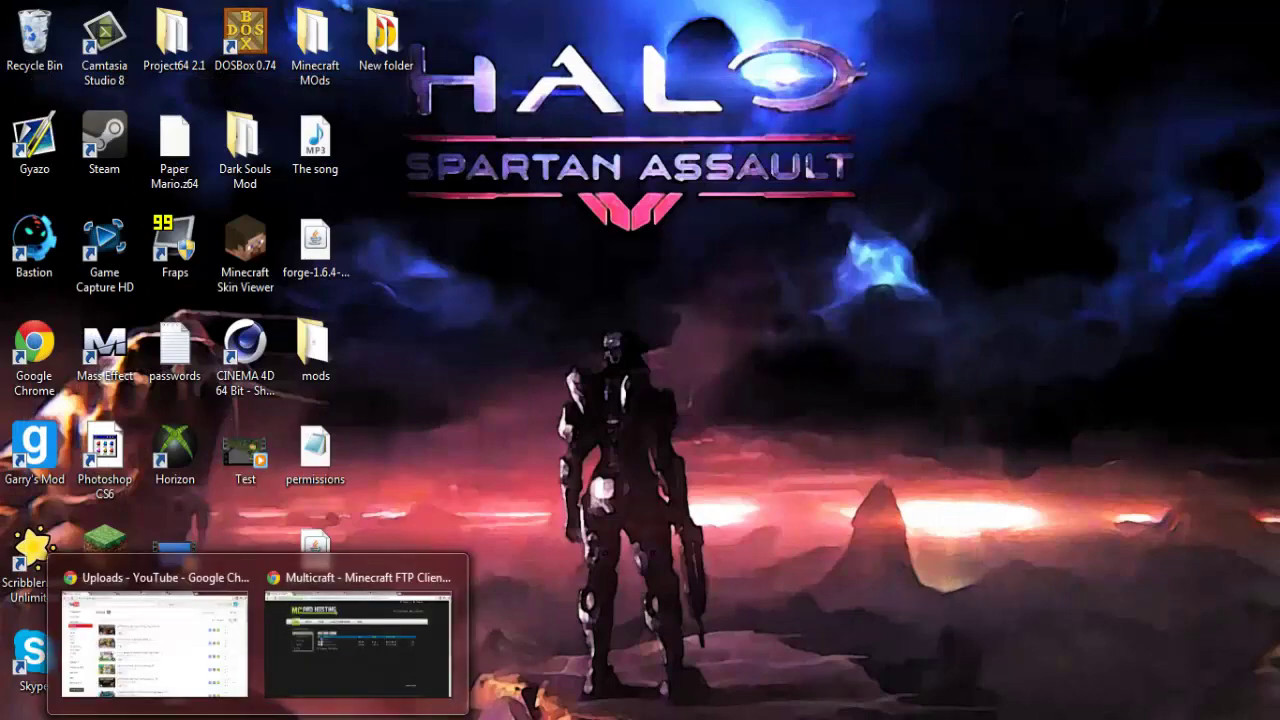
{"action": "left_click", "coordinate": [418, 611]}
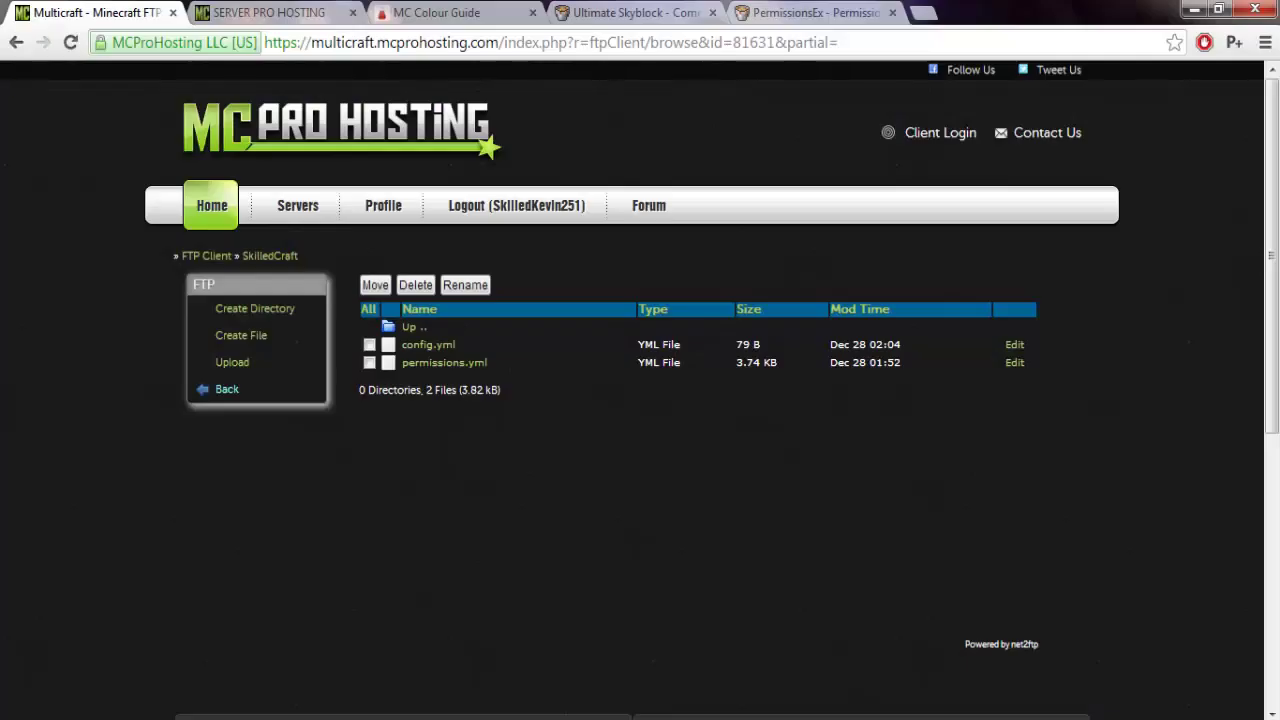
{"action": "left_click", "coordinate": [228, 396]}
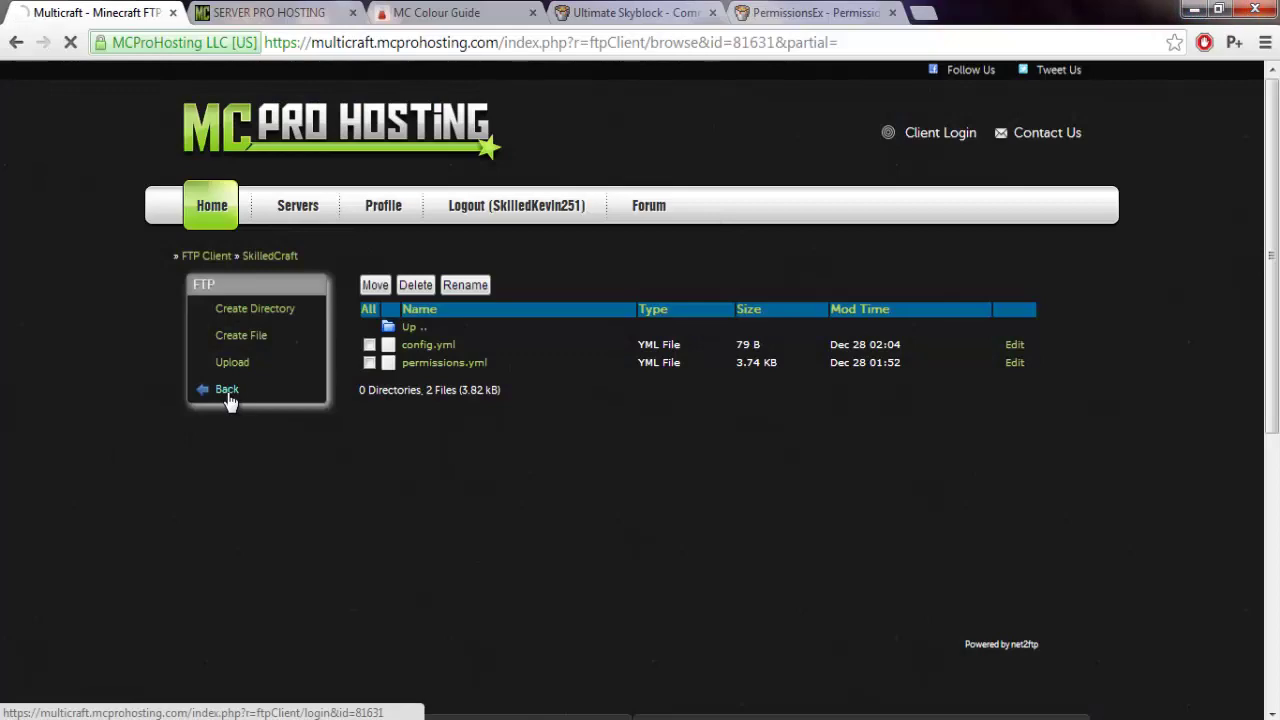
{"action": "left_click", "coordinate": [229, 311]}
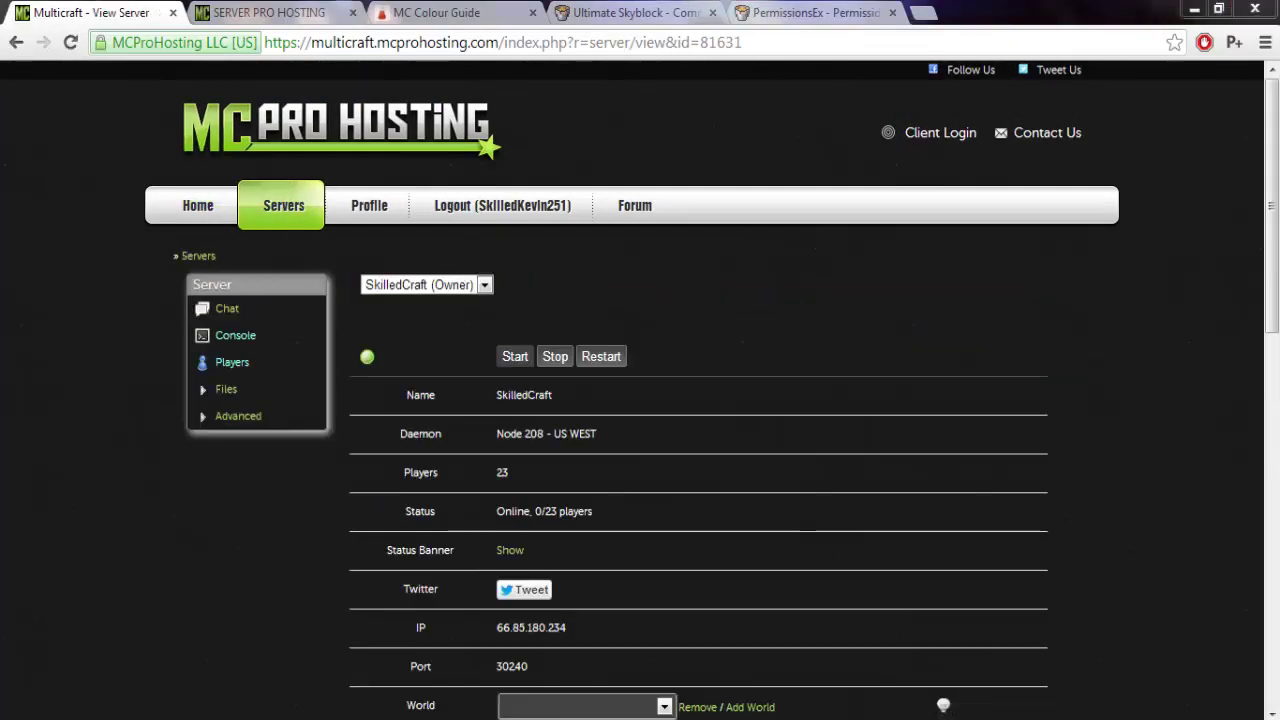
Step: Launch Minecraft 1.7.4 from the Minecraft Launcher and maximize the game window
{"action": "left_click", "coordinate": [694, 389]}
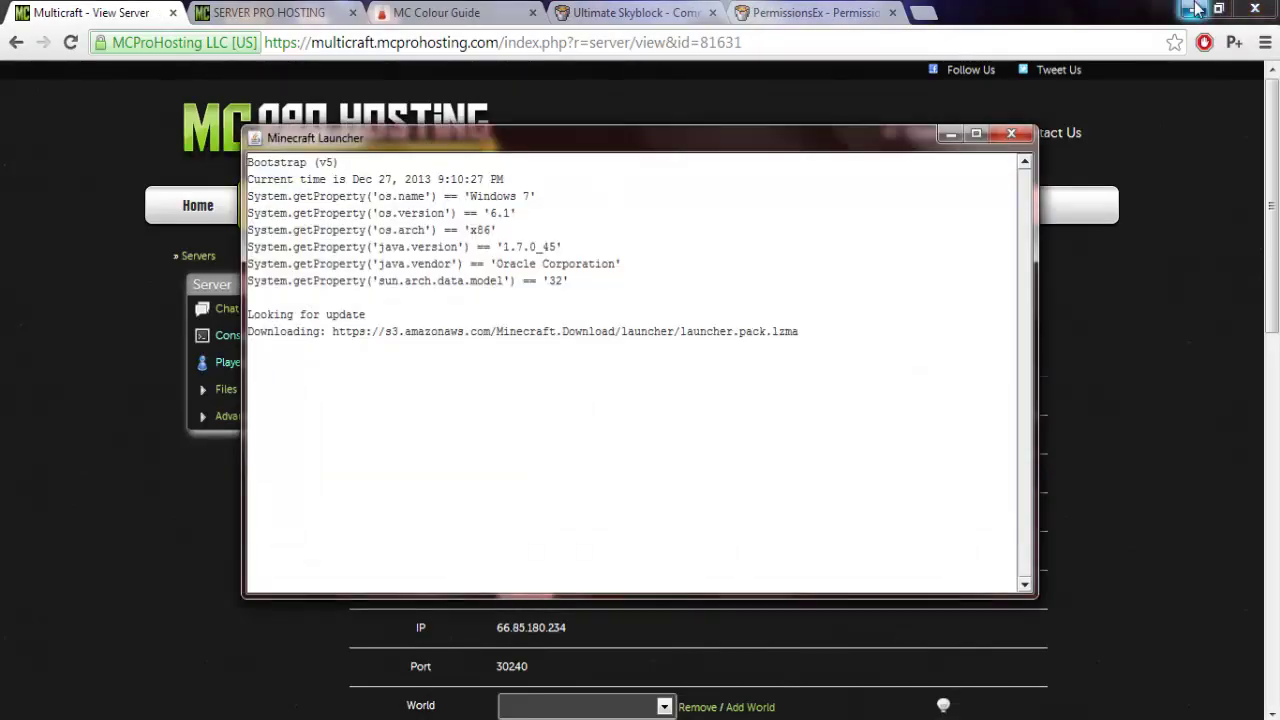
{"action": "left_click", "coordinate": [1197, 10]}
{"action": "left_click", "coordinate": [976, 133]}
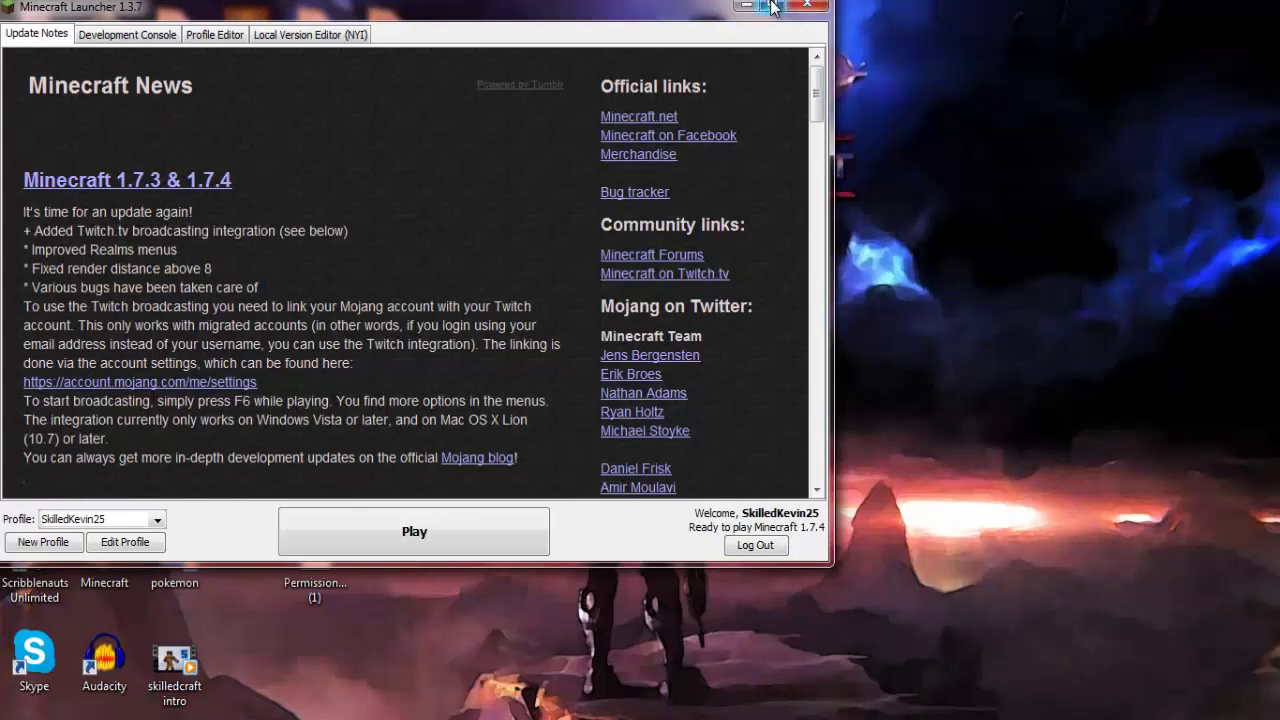
{"action": "left_click", "coordinate": [772, 5]}
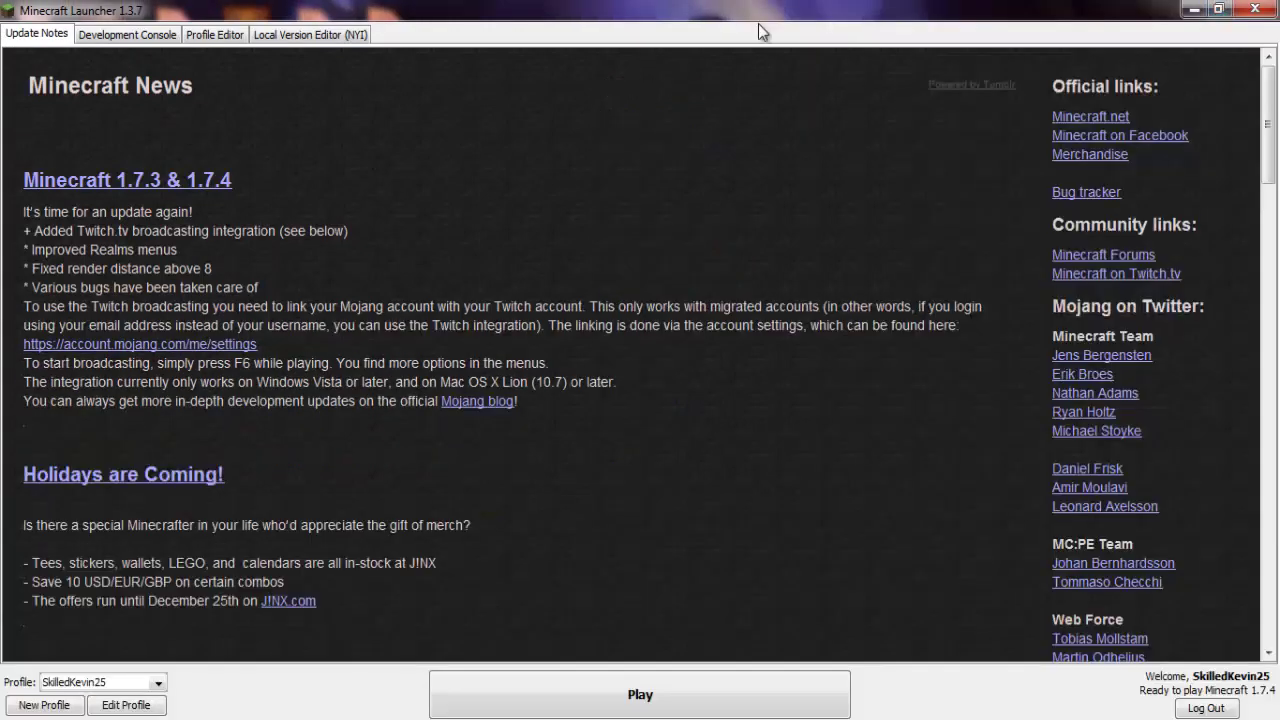
{"action": "left_click", "coordinate": [640, 694]}
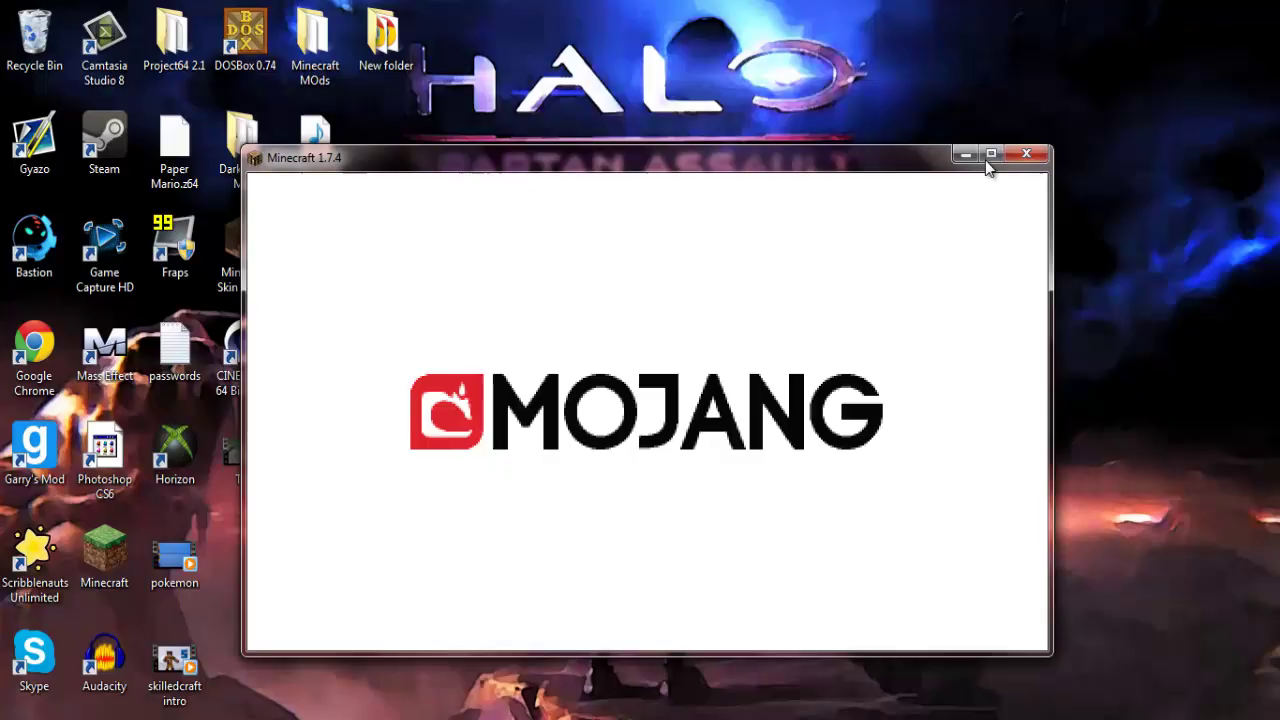
{"action": "left_click", "coordinate": [992, 155]}
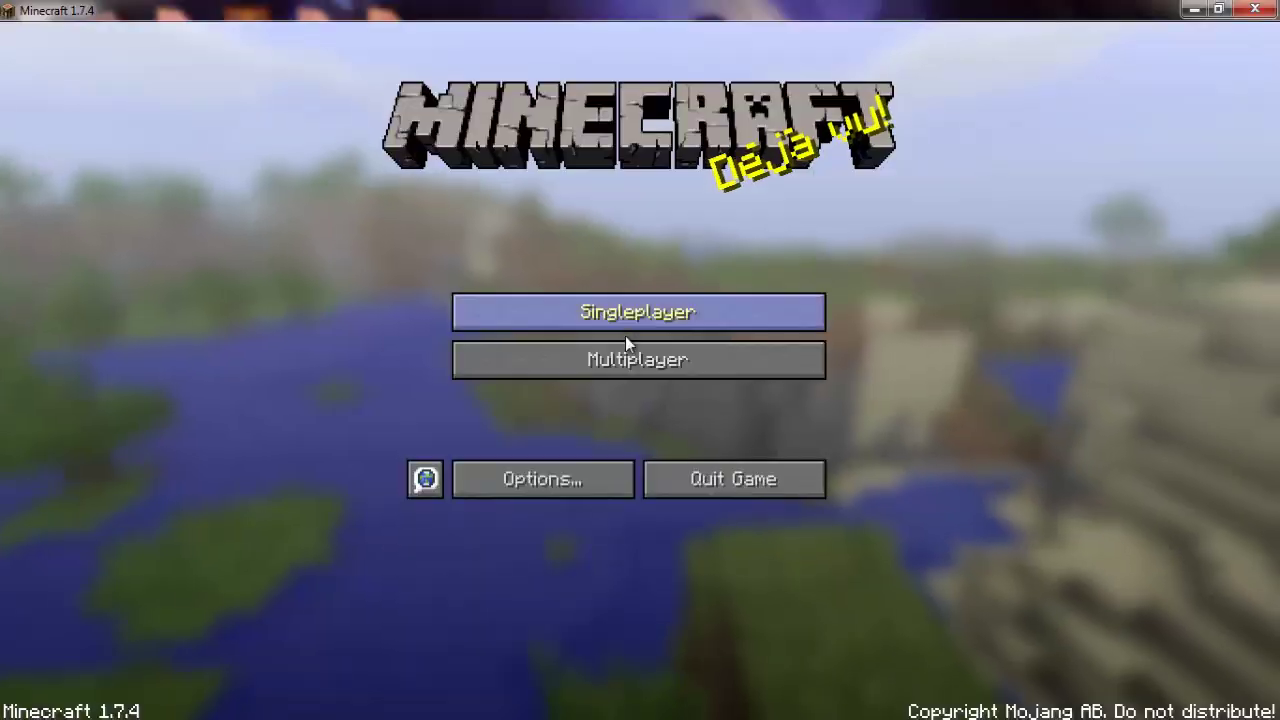
Step: Join the multiplayer server and reload it with the /reload command
{"action": "left_click", "coordinate": [617, 350]}
{"action": "left_click", "coordinate": [592, 314]}
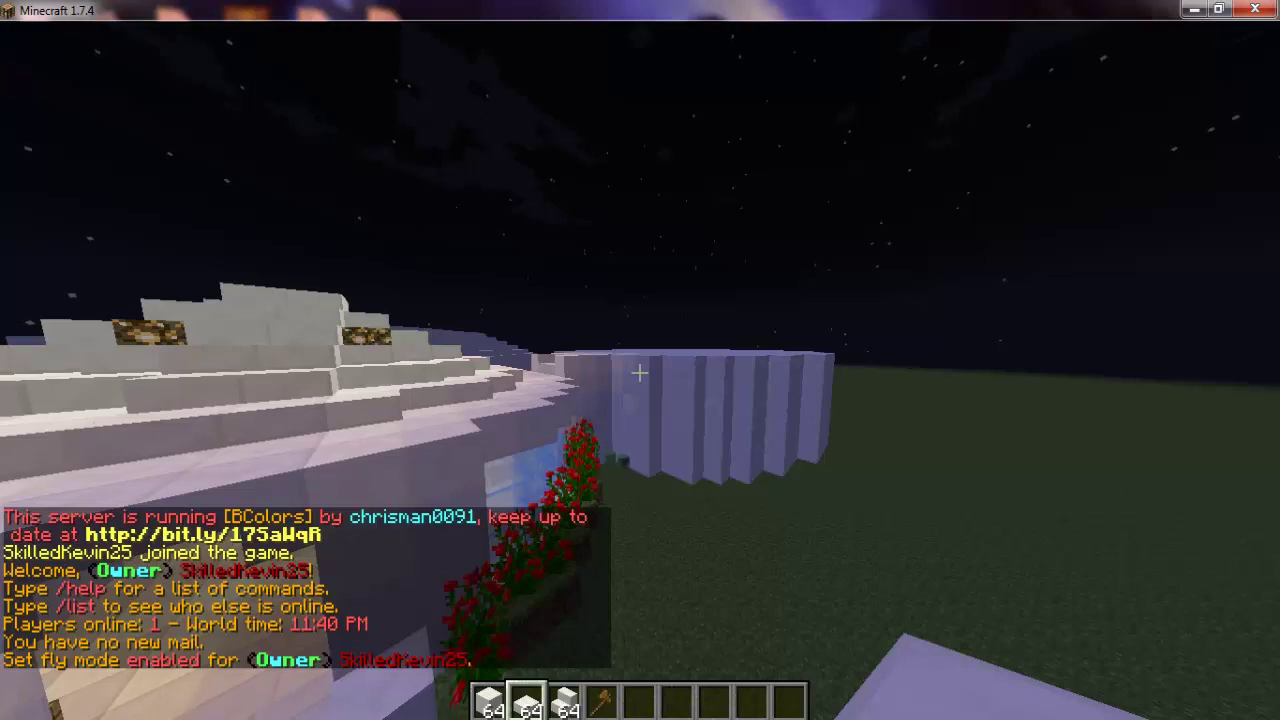
{"action": "key", "text": "slash"}
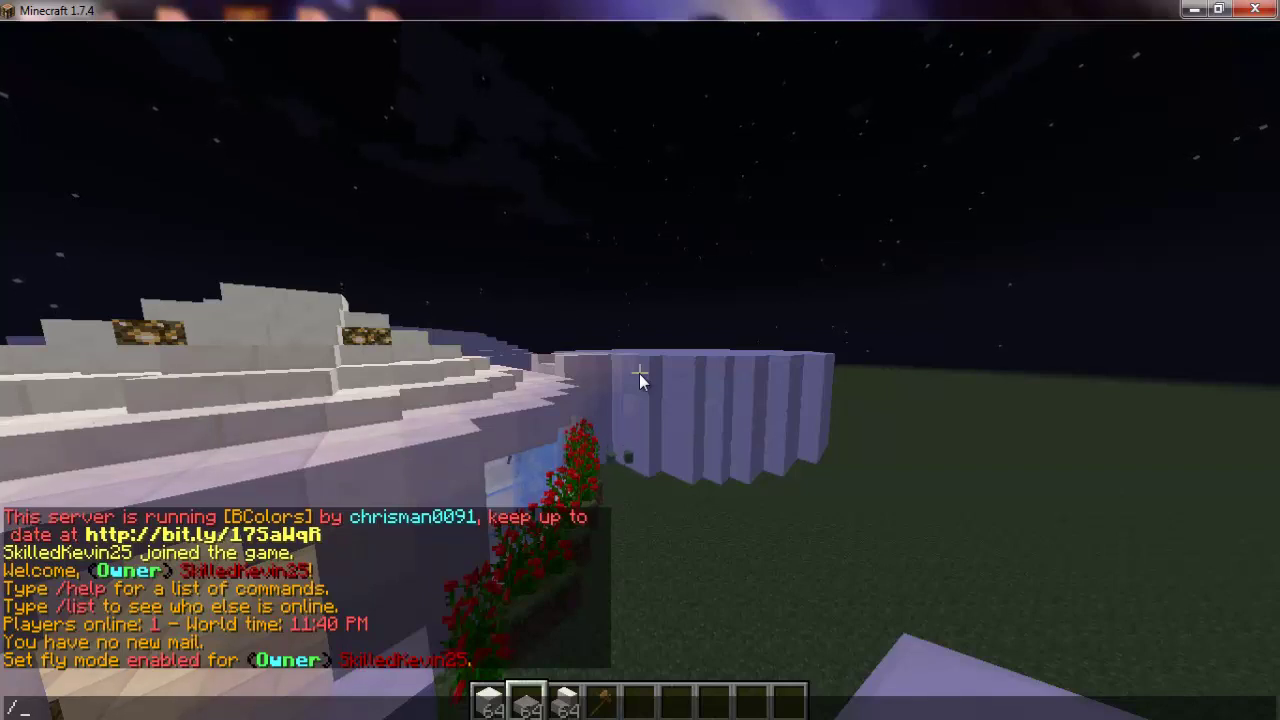
{"action": "type", "text": "re"}
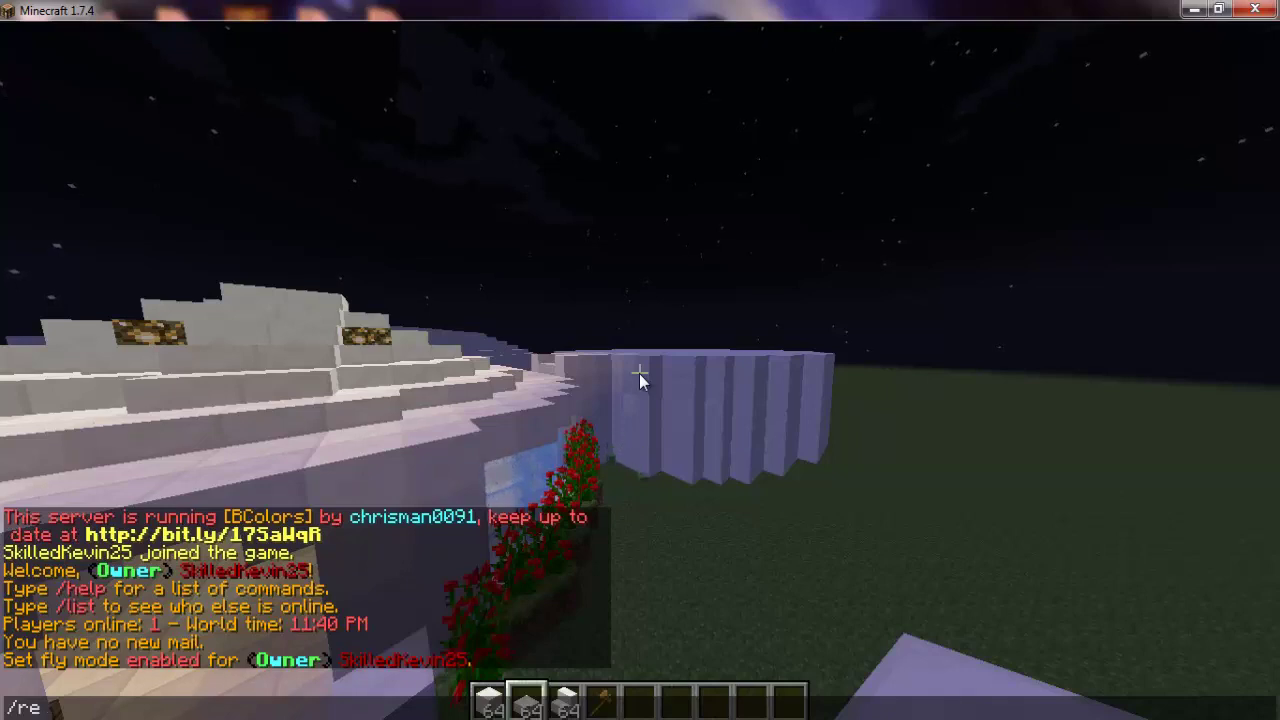
{"action": "type", "text": "load"}
{"action": "key", "text": "Return"}
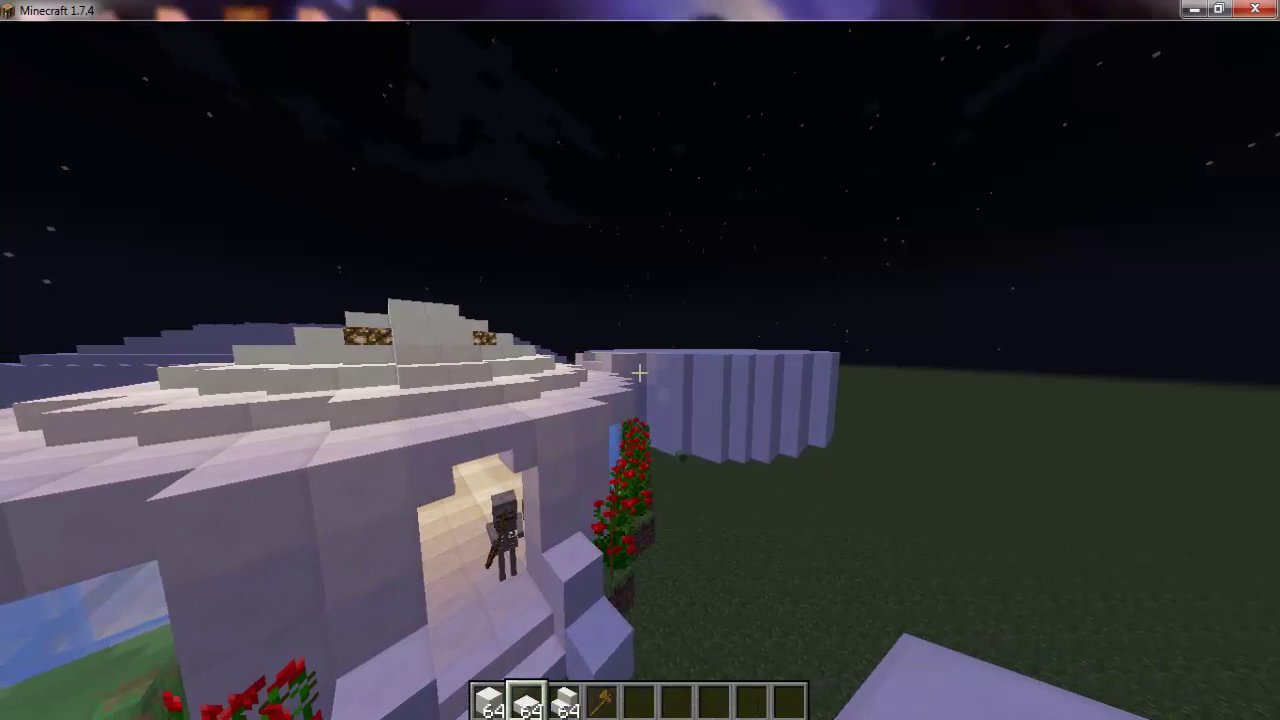
Step: Set the game mode to creative with the /gm command and fly up above the hub building
{"action": "key", "text": "s"}
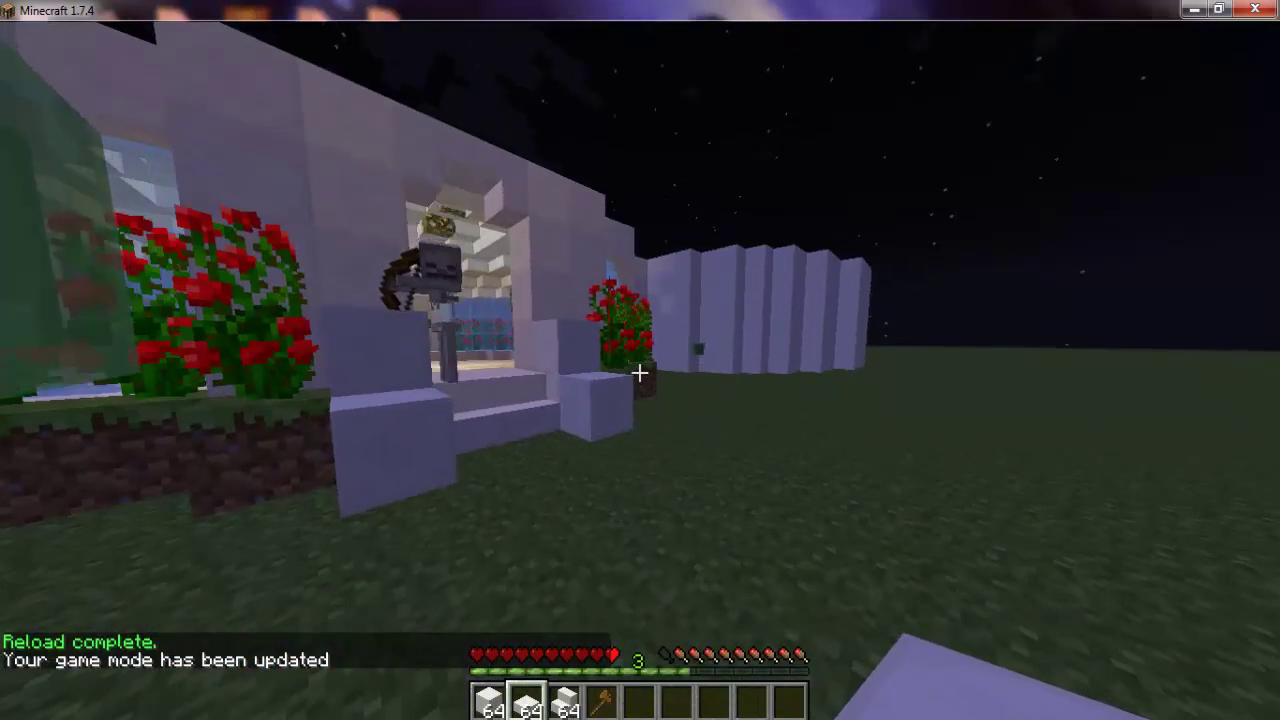
{"action": "key", "text": "a"}
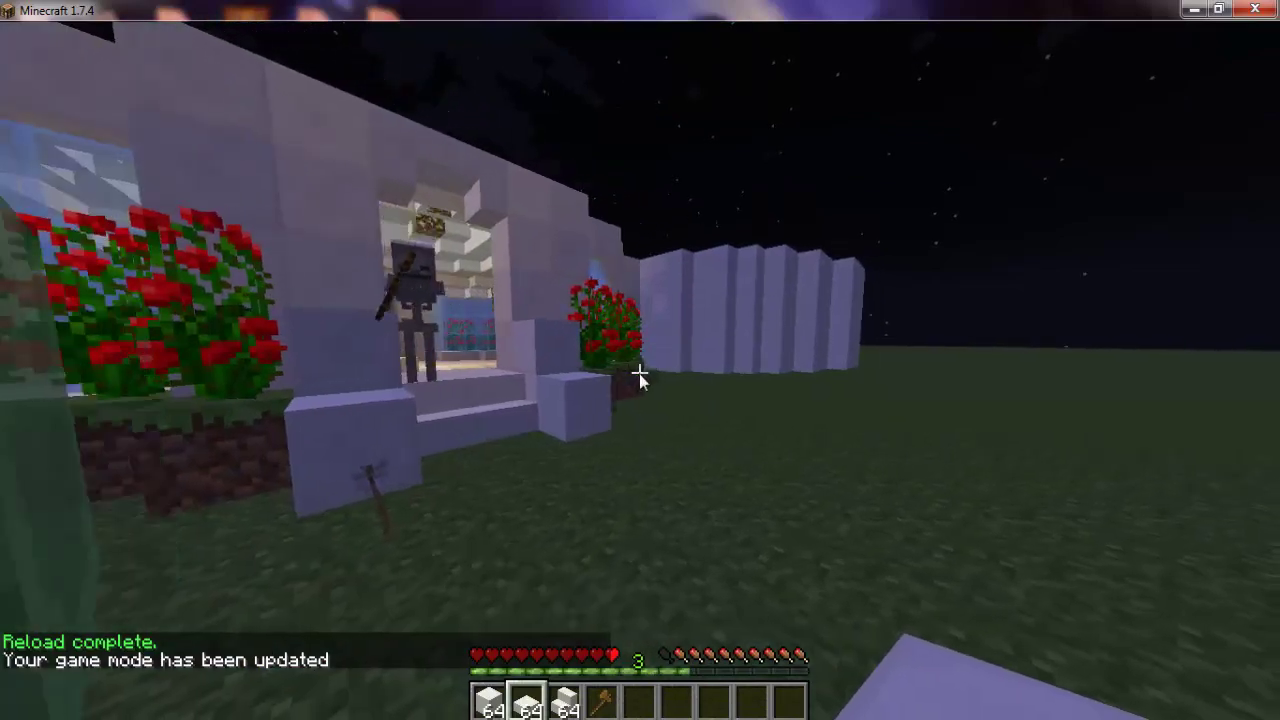
{"action": "type", "text": "/gm"}
{"action": "key", "text": "Return"}
{"action": "key", "text": "space"}
{"action": "key", "text": "space"}
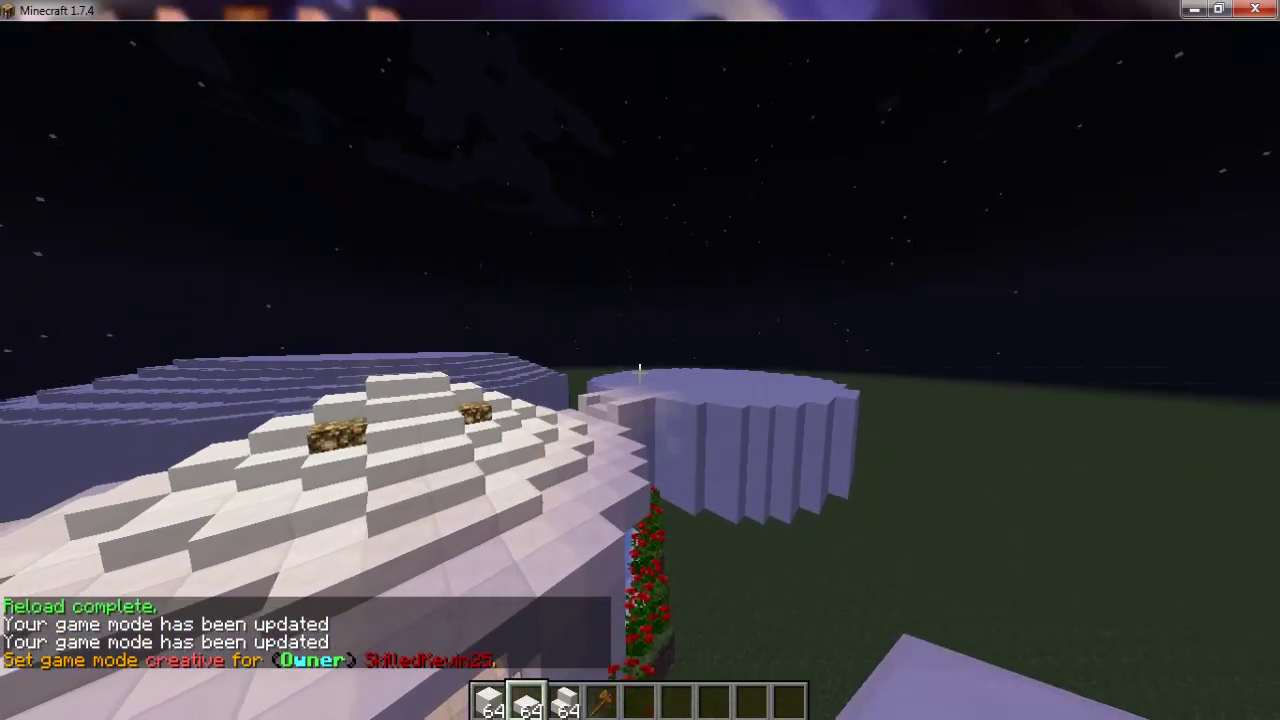
Step: Send the chat message "This is a test" to demonstrate the group prefix
{"action": "key", "text": "t"}
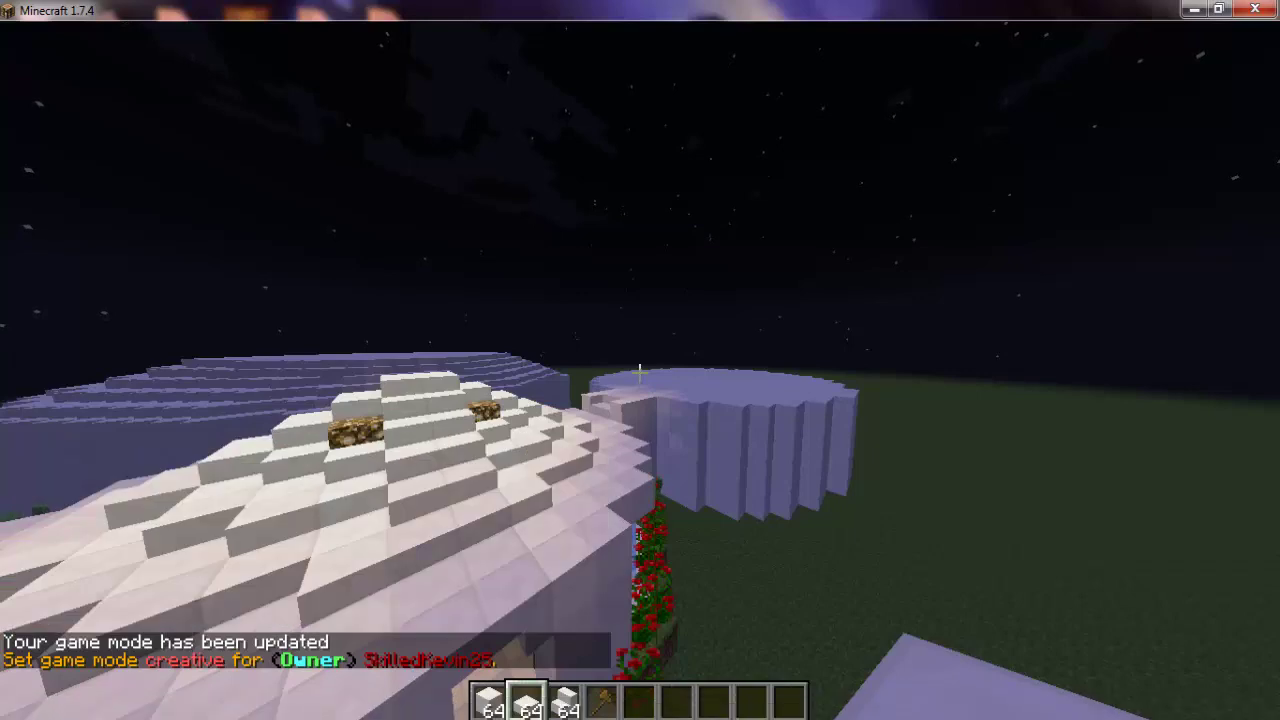
{"action": "key", "text": "d"}
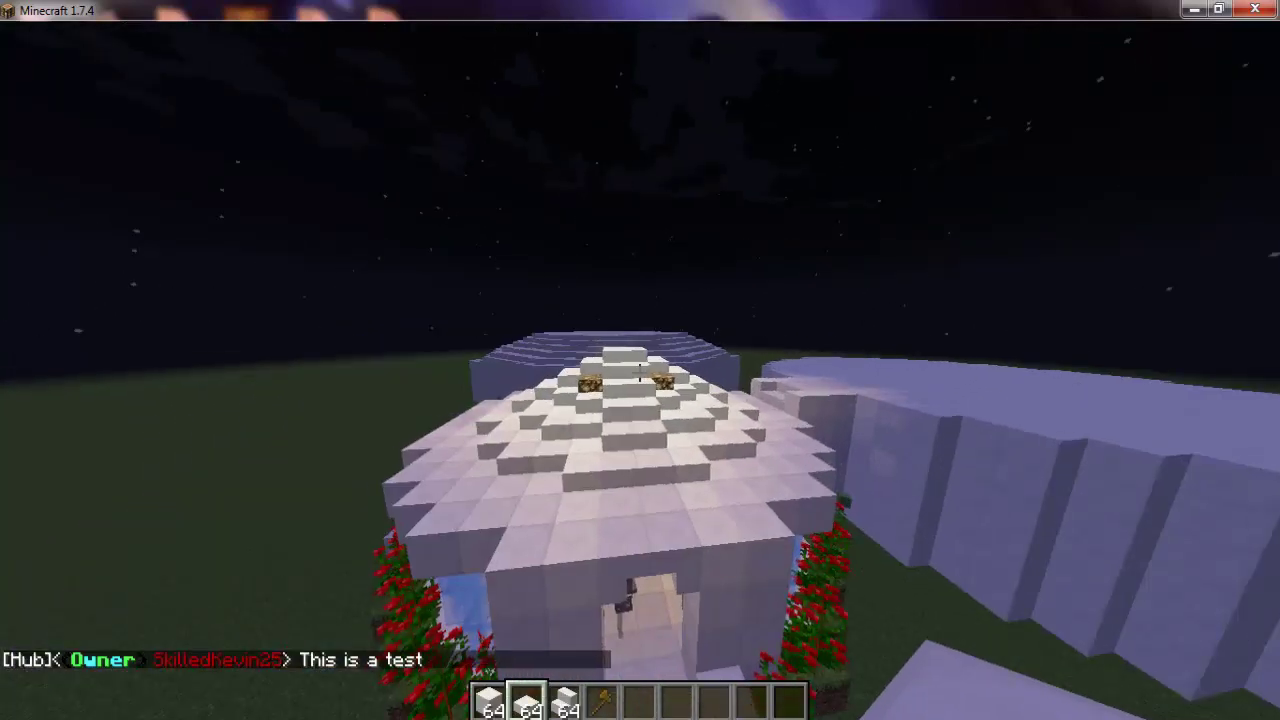
Step: Fly around and through the hub building, look over the neighbouring domes and the entrance, and open the game menu
{"action": "key", "text": "w"}
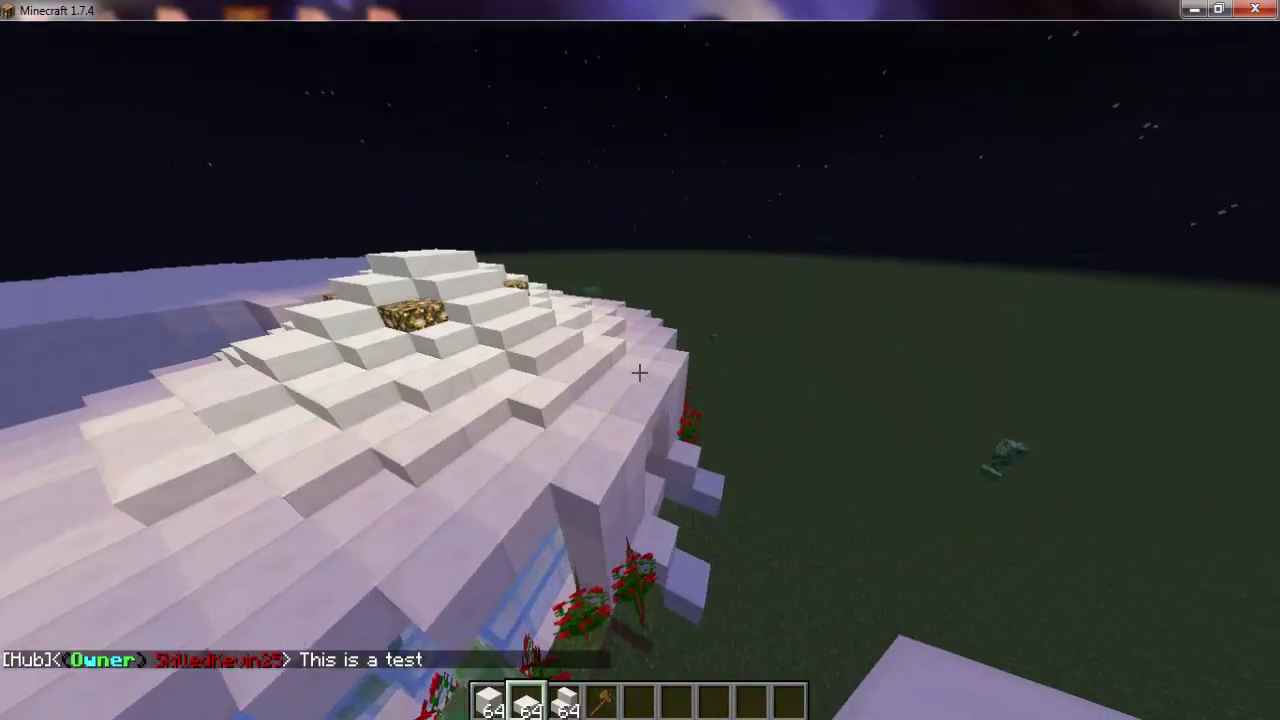
{"action": "key", "text": "d"}
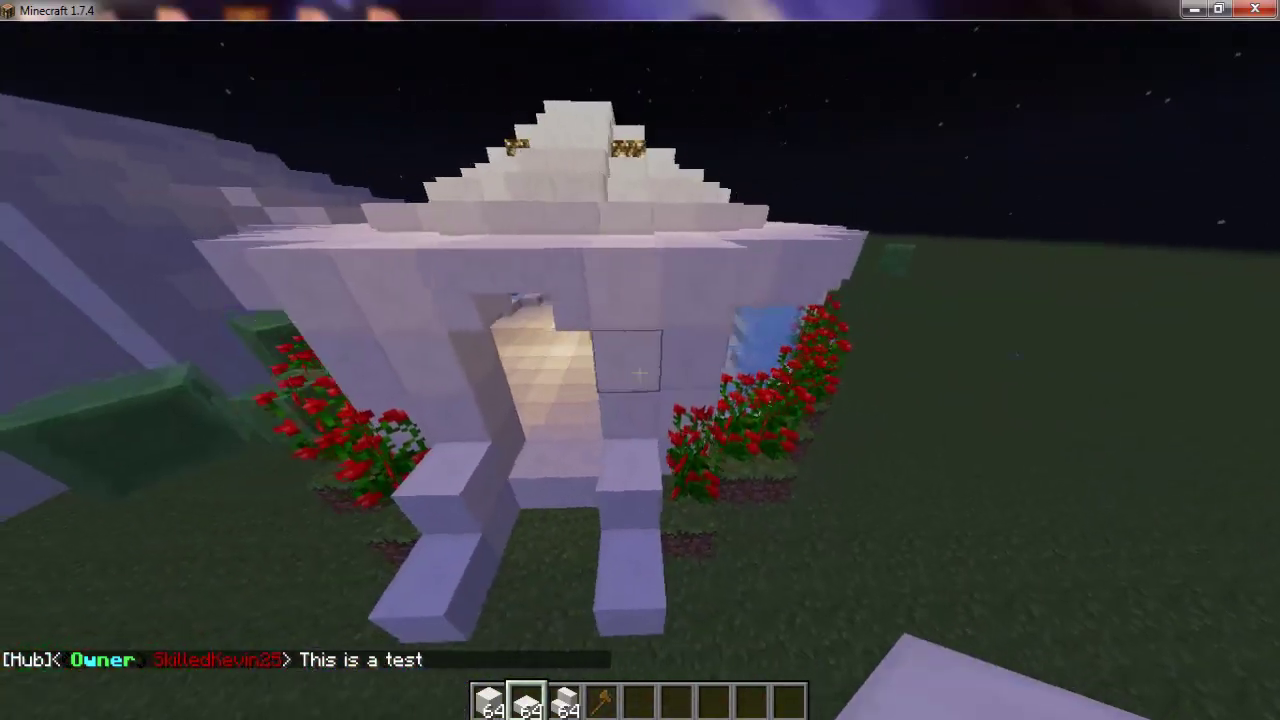
{"action": "key", "text": "w"}
{"action": "key", "text": "w"}
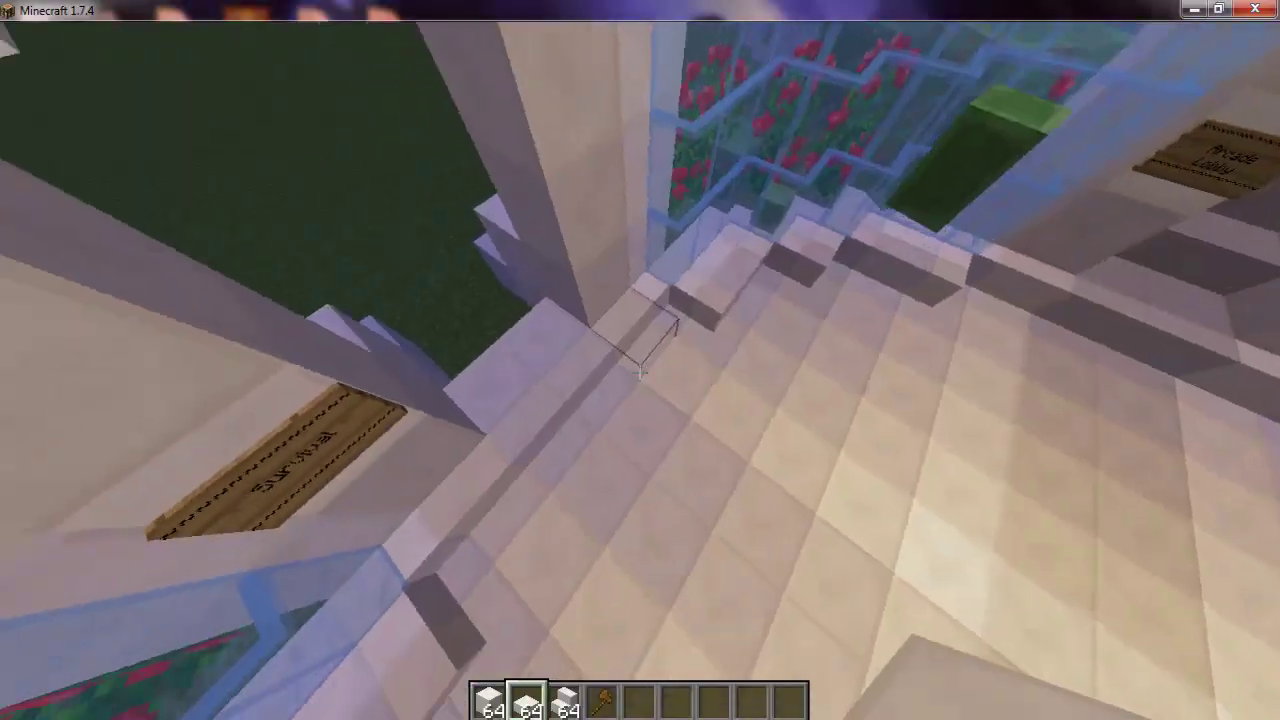
{"action": "key", "text": "w"}
{"action": "key", "text": "a"}
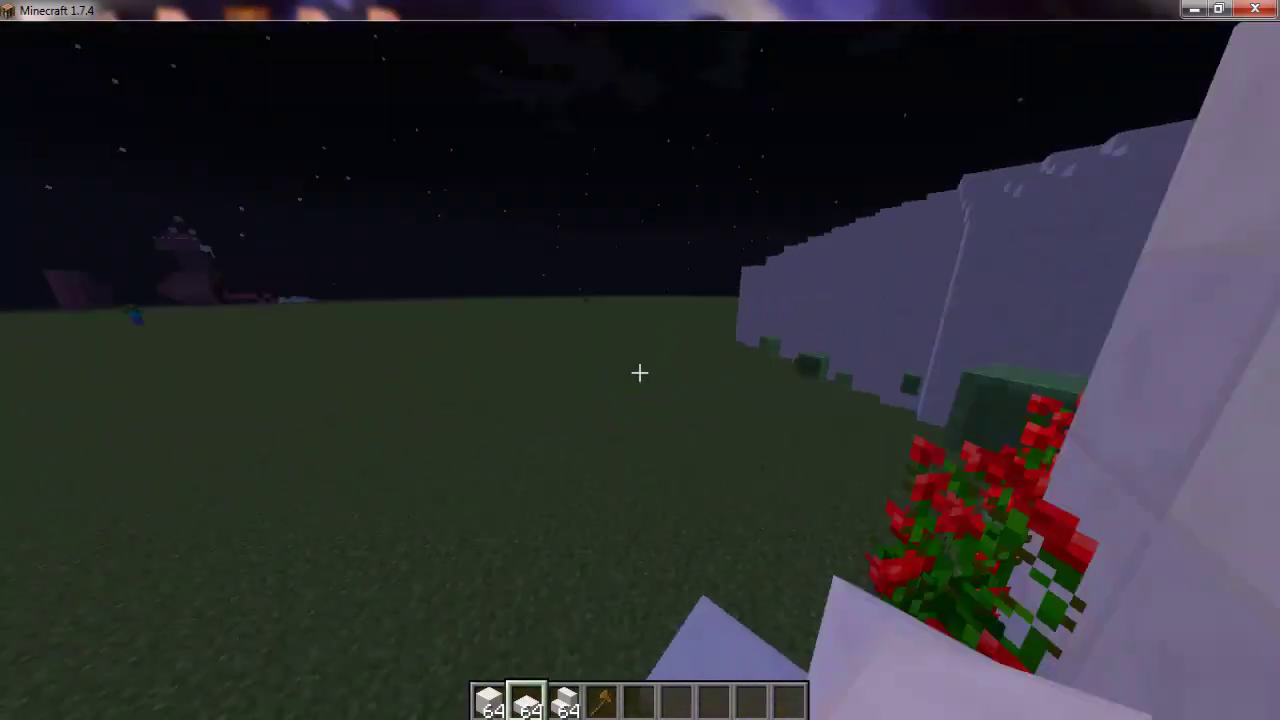
{"action": "key", "text": "s"}
{"action": "key", "text": "space"}
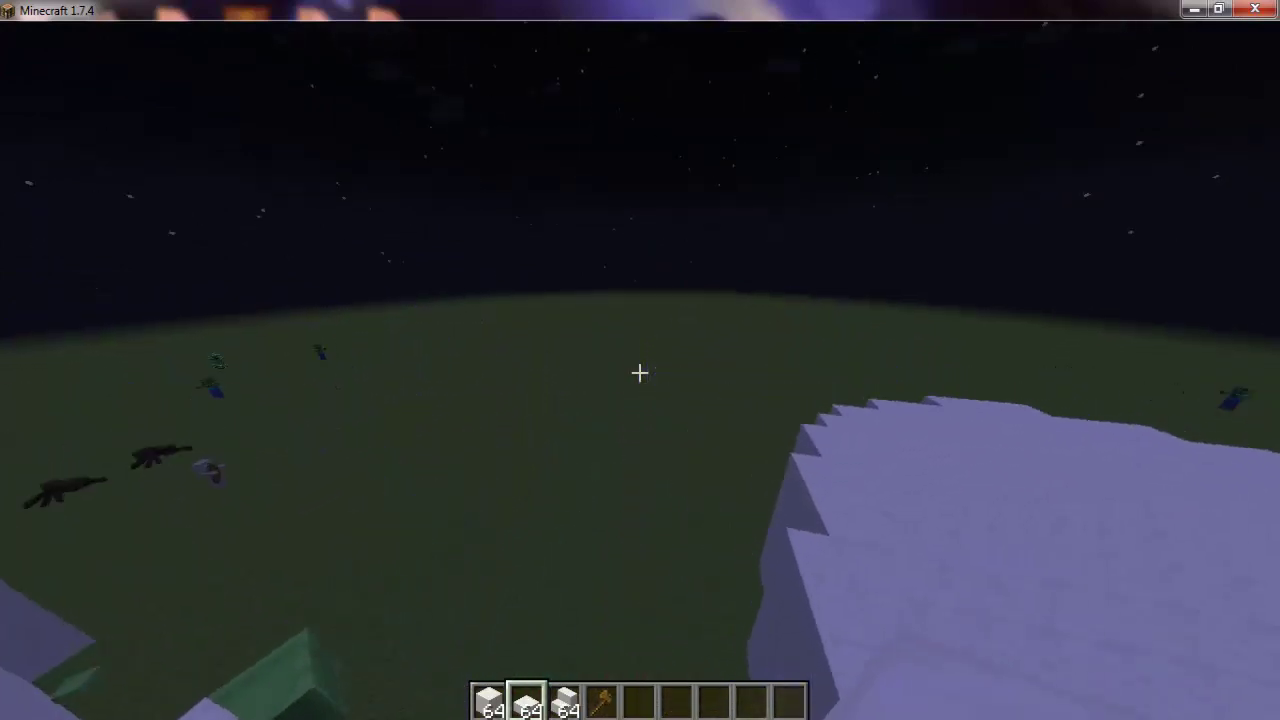
{"action": "key", "text": "w"}
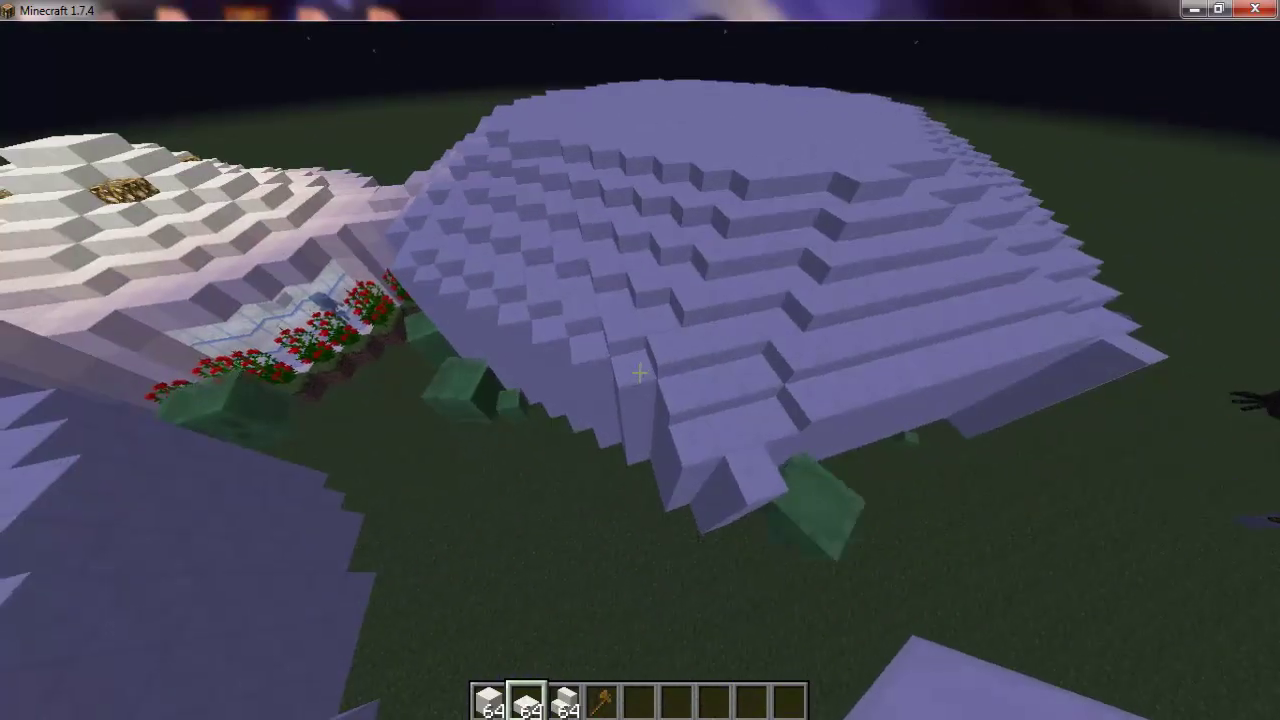
{"action": "key", "text": "d"}
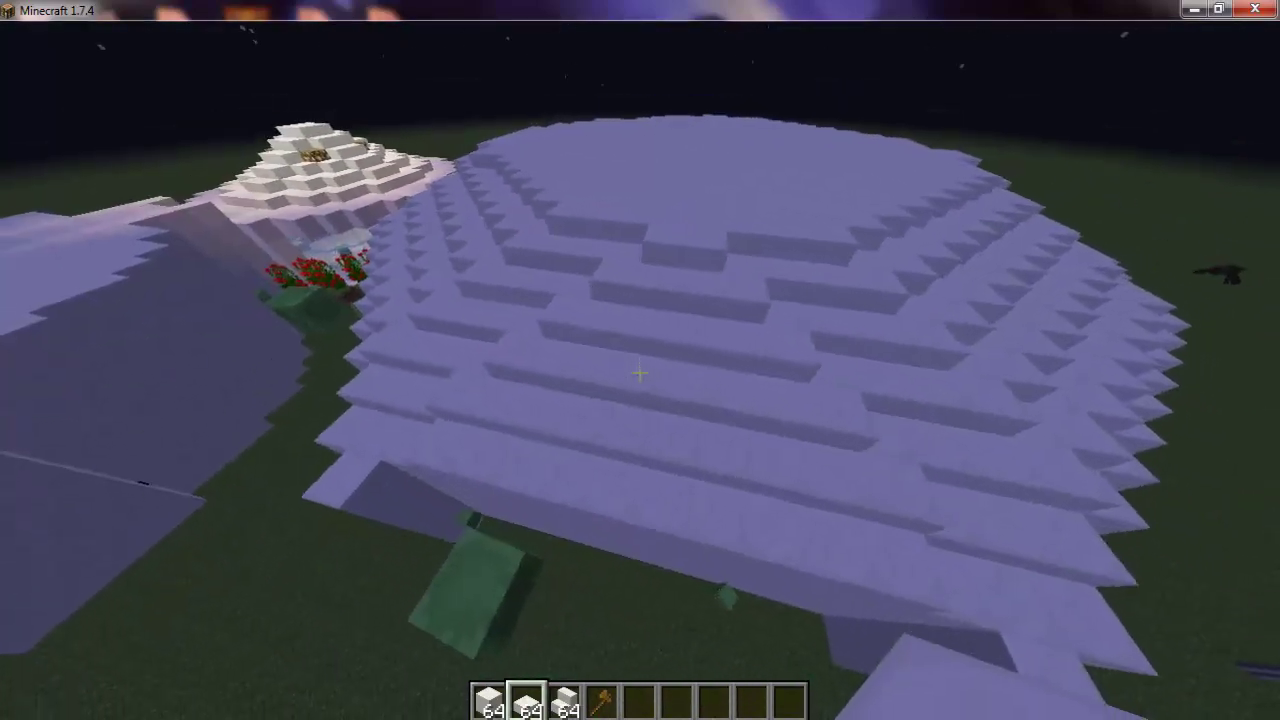
{"action": "key", "text": "w"}
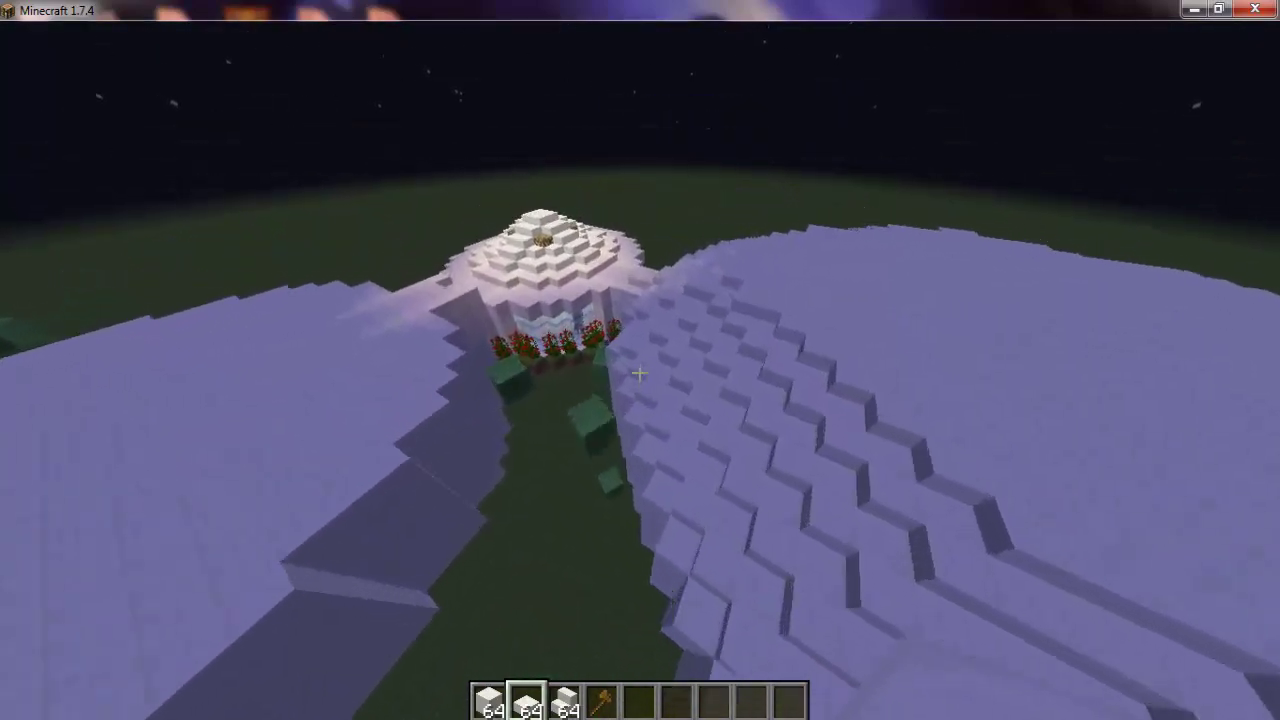
{"action": "key", "text": "w"}
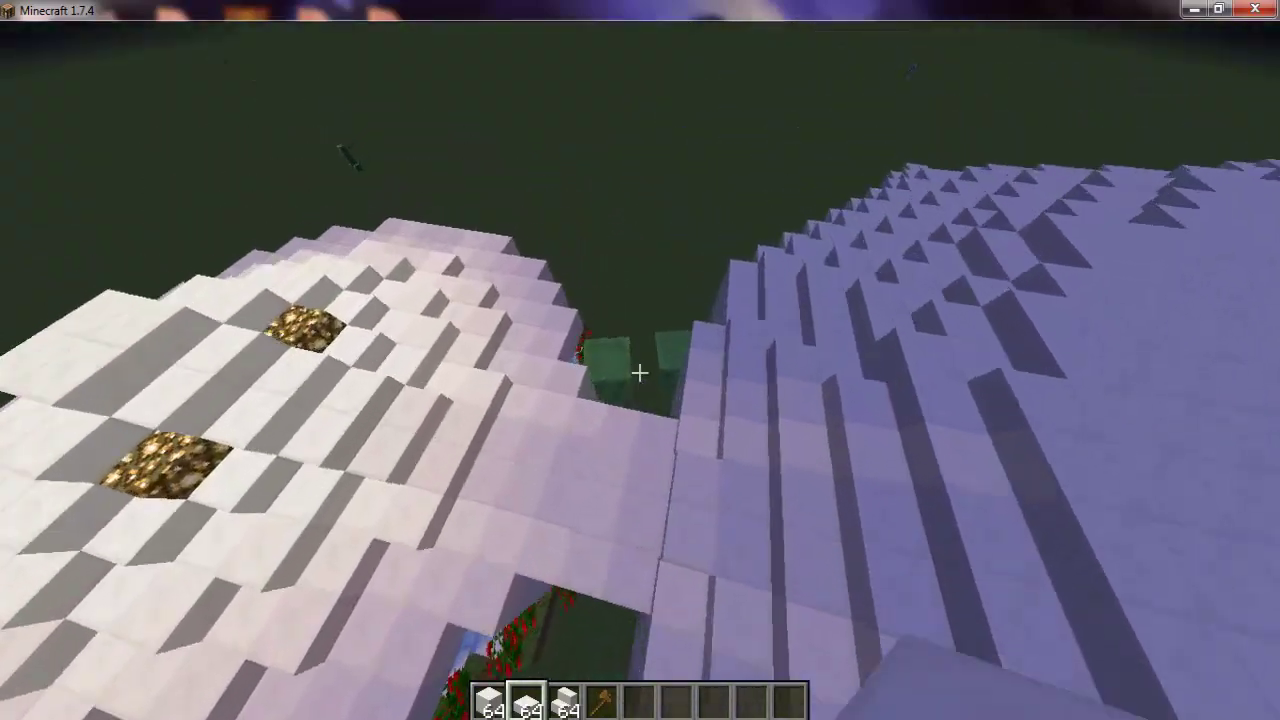
{"action": "key", "text": "d"}
{"action": "key", "text": "shift"}
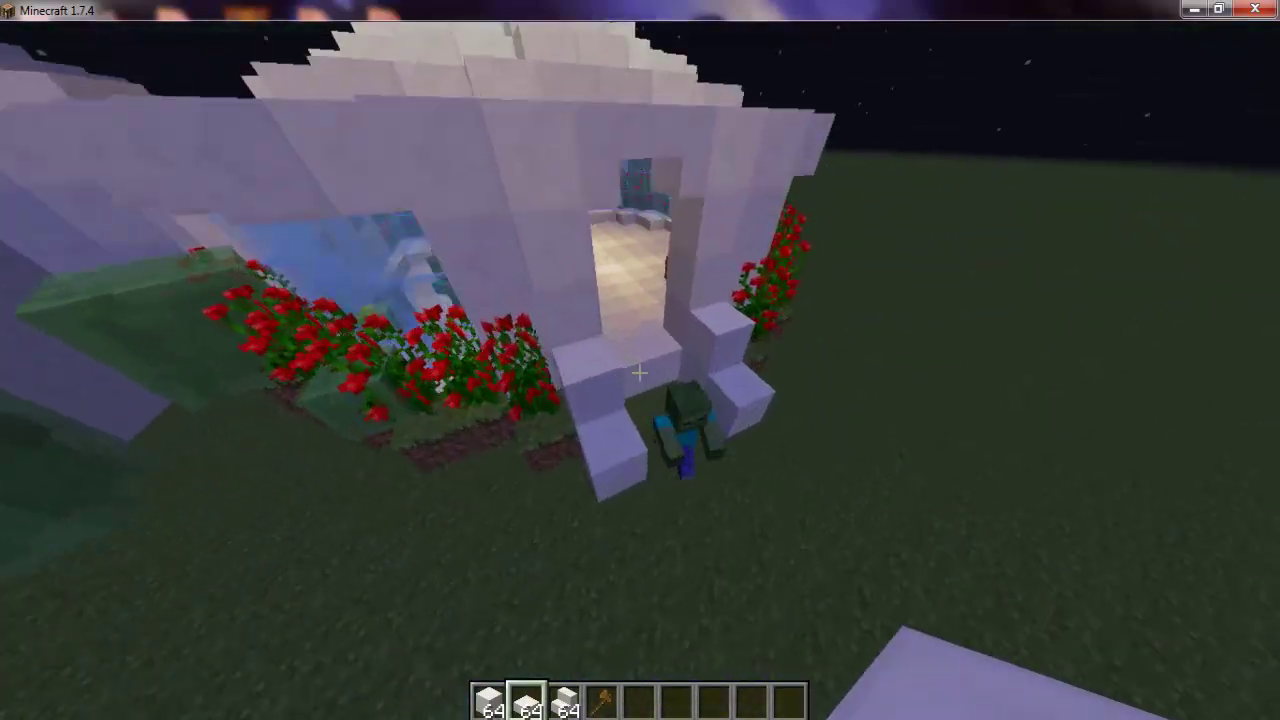
{"action": "key", "text": "shift"}
{"action": "key", "text": "w"}
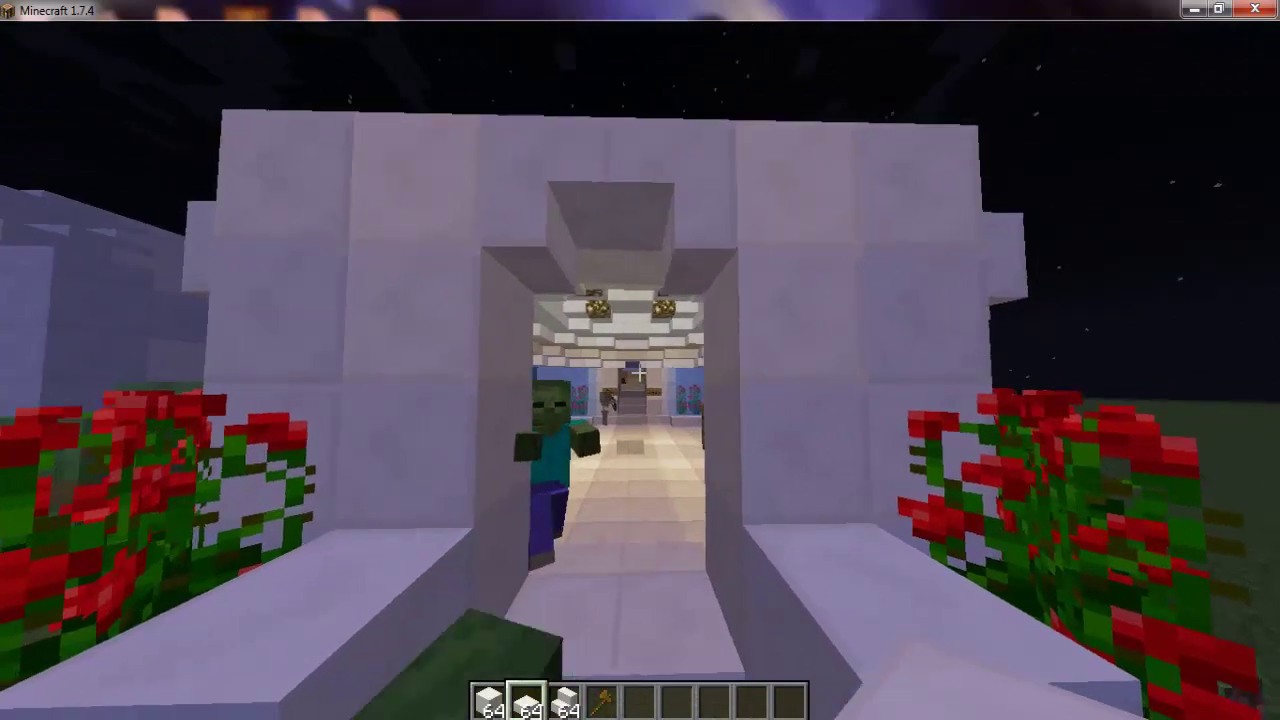
{"action": "key", "text": "s"}
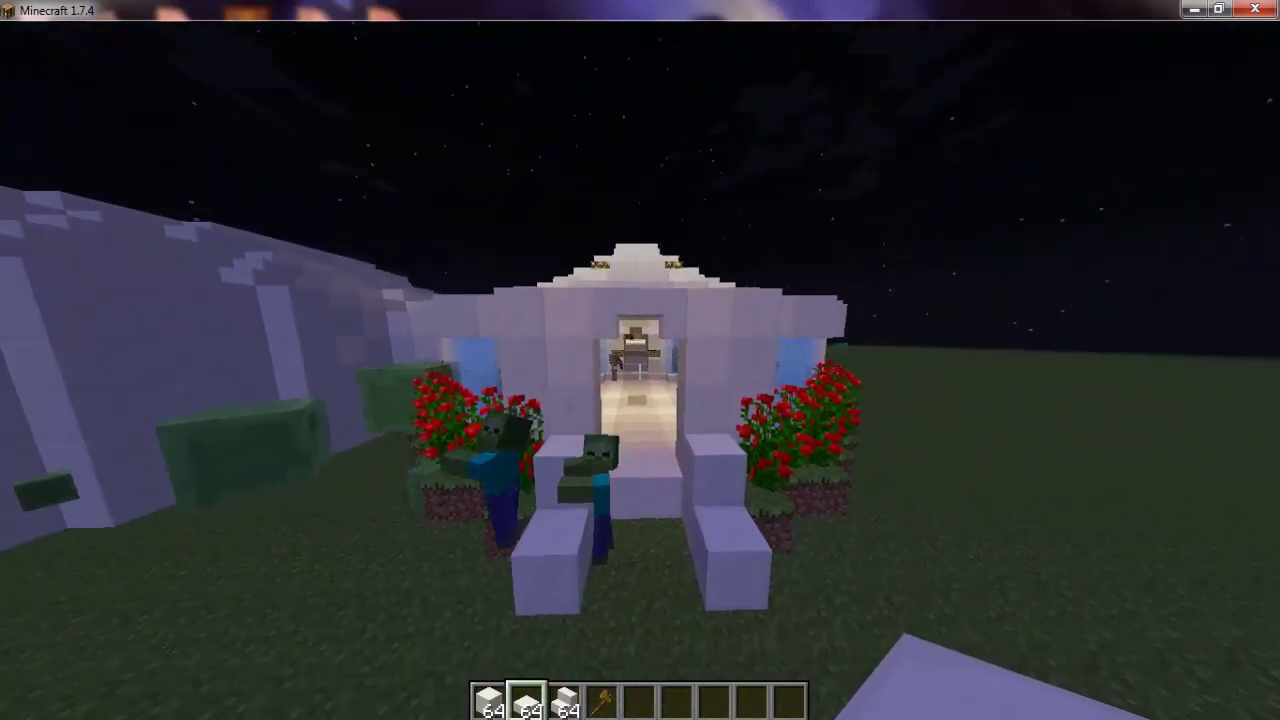
{"action": "key", "text": "d"}
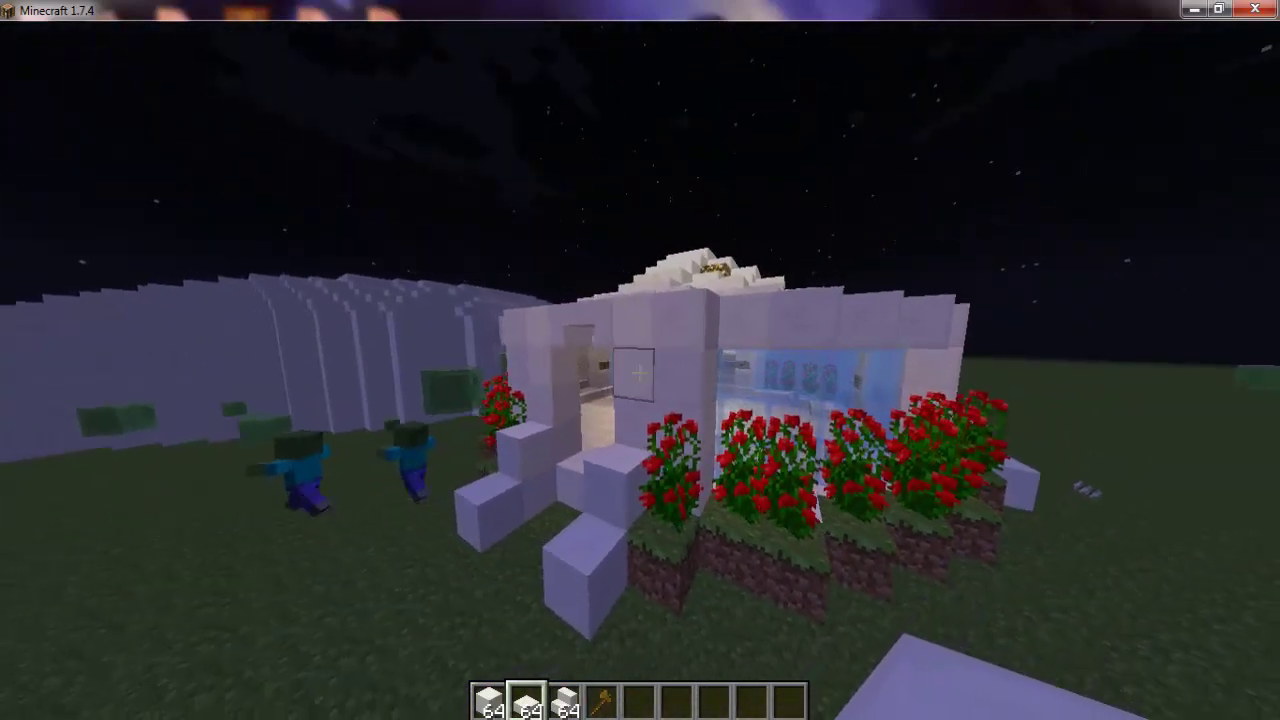
{"action": "key", "text": "a"}
{"action": "key", "text": "Escape"}
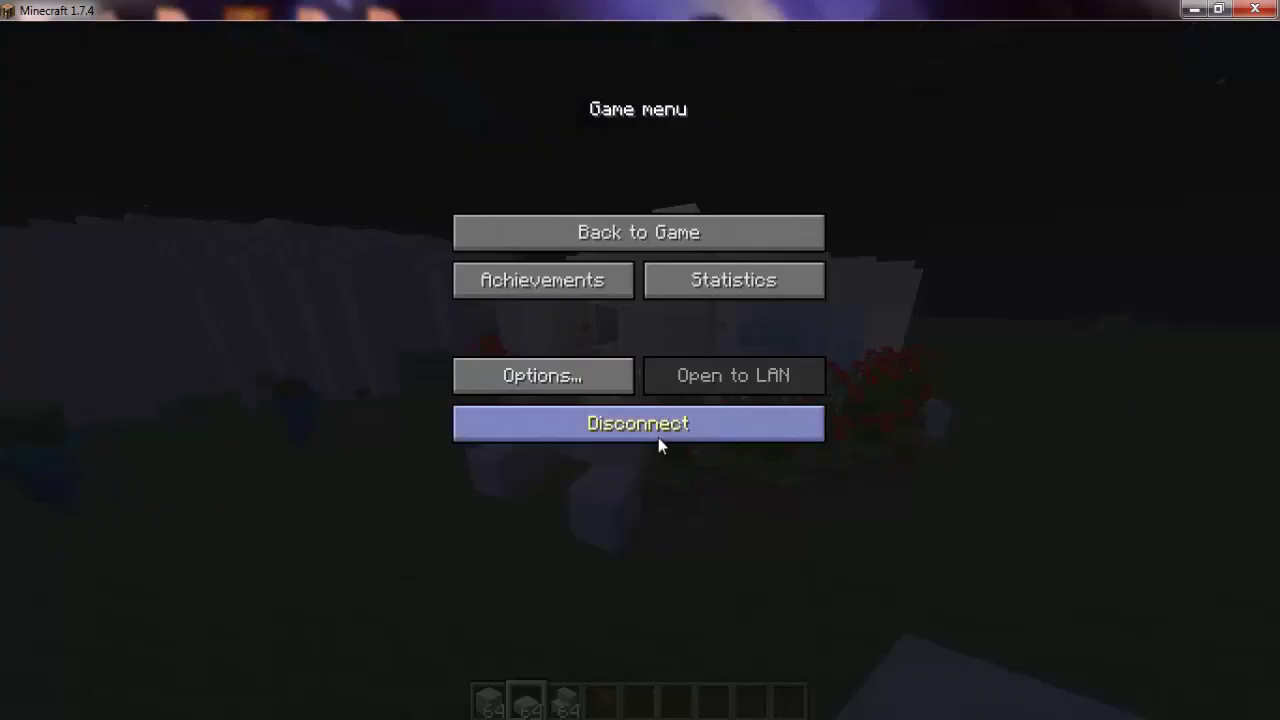